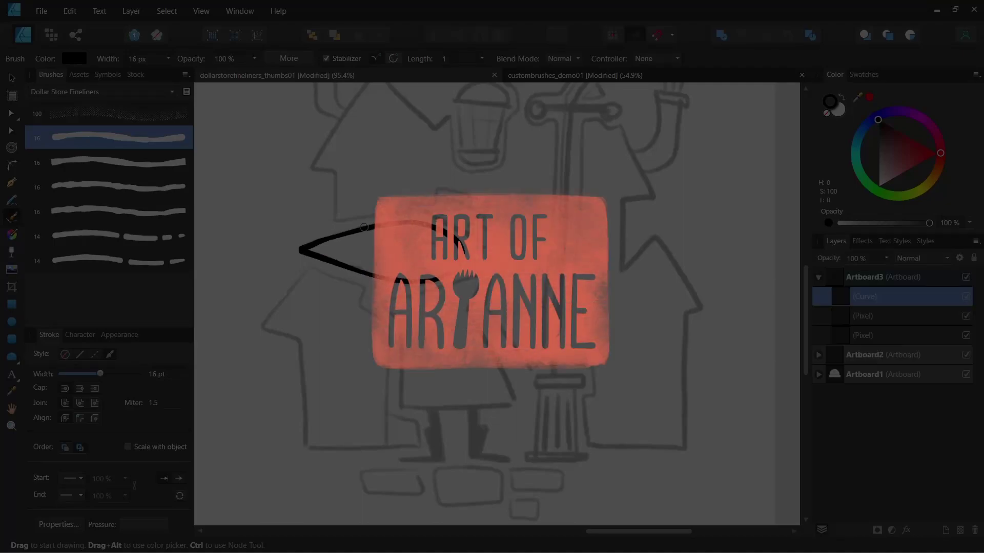
- Ink the character's head outline, round eyes and tilted hat over the sketch with fineliner brushes
drag(430, 243, 428, 243)
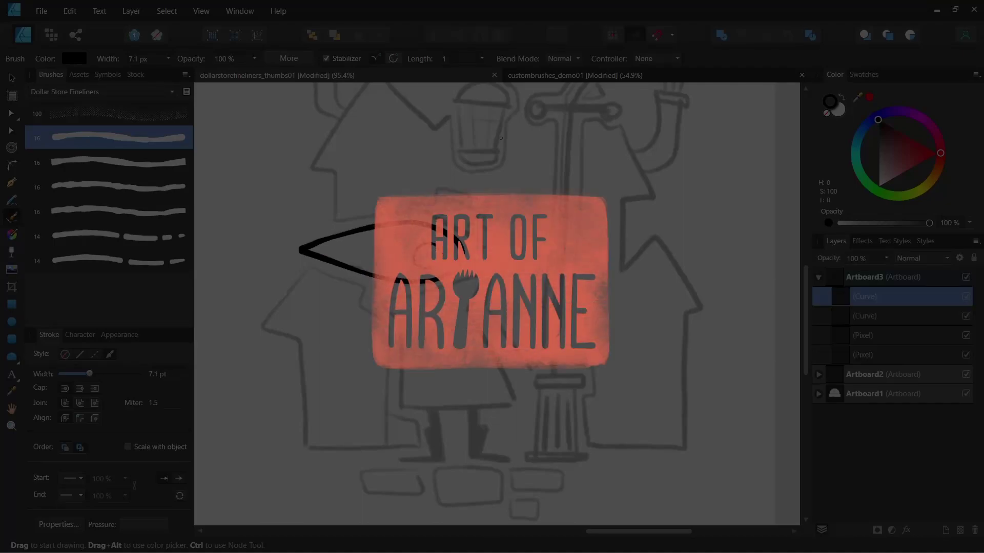
click(109, 187)
drag(97, 374, 88, 374)
mouse_move(391, 235)
mouse_down()
mouse_move(402, 258)
mouse_move(394, 232)
mouse_move(384, 234)
mouse_move(389, 260)
mouse_move(403, 242)
mouse_move(391, 232)
mouse_move(481, 237)
mouse_move(445, 199)
mouse_move(476, 209)
mouse_move(470, 229)
mouse_up()
key(ctrl+z)
key(v)
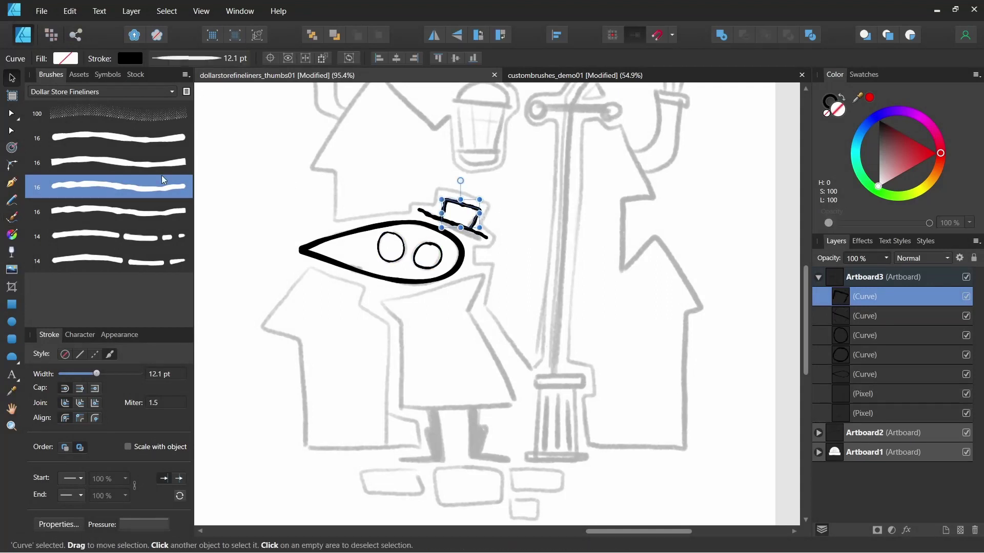
- Restyle the hat outline with the third fineliner brush and set its stroke width to 8.3 pt
click(149, 138)
drag(101, 374, 95, 374)
click(453, 223)
click(442, 229)
click(415, 332)
key(b)
click(186, 178)
key(v)
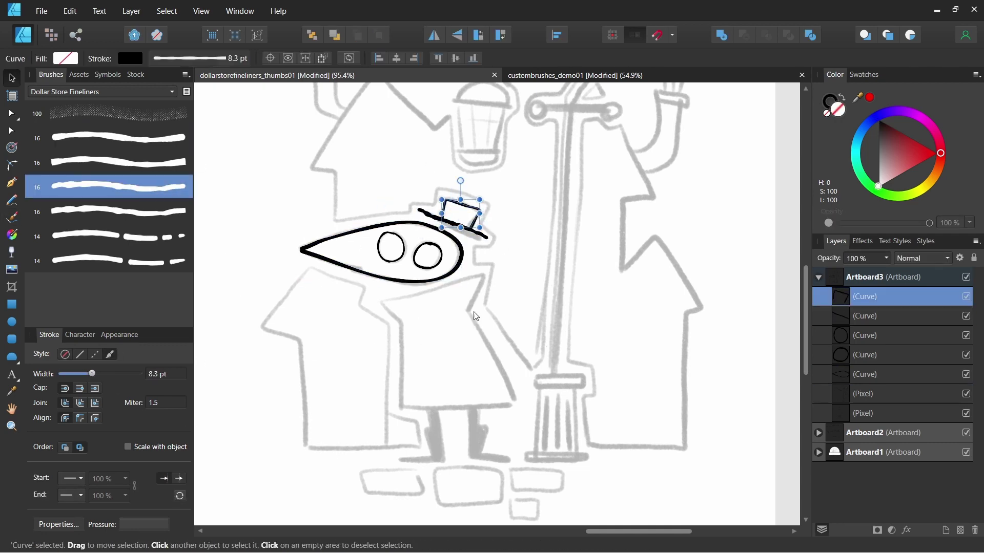
- Trace the coat as a closed shape with pointed collar corners using the Pen tool
key(p)
click(401, 322)
click(380, 303)
click(481, 277)
click(468, 311)
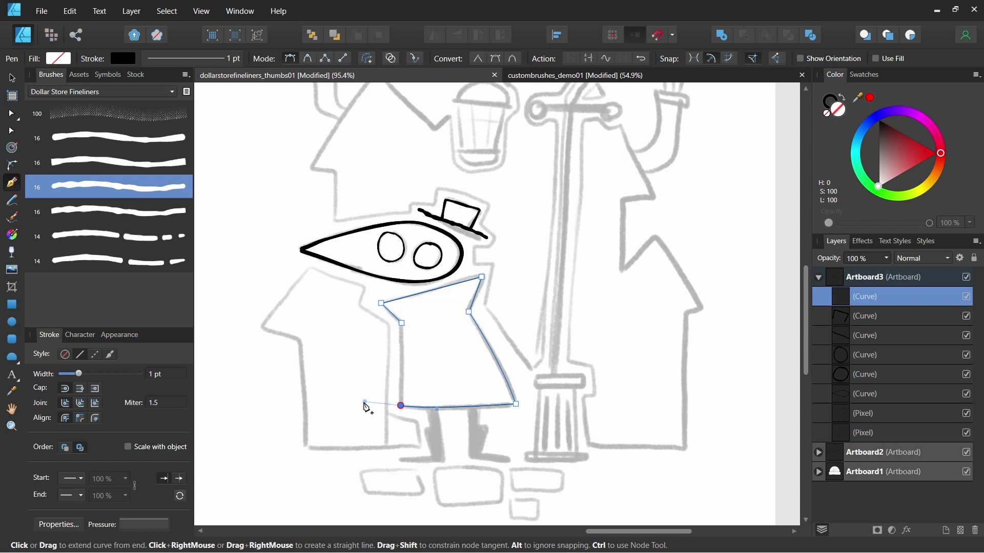
drag(364, 403, 350, 401)
alt+click(349, 401)
click(401, 324)
- Apply the fourth fineliner brush to the coat outline and set its width to 8.9 pt
key(v)
click(169, 188)
click(170, 211)
drag(101, 374, 93, 376)
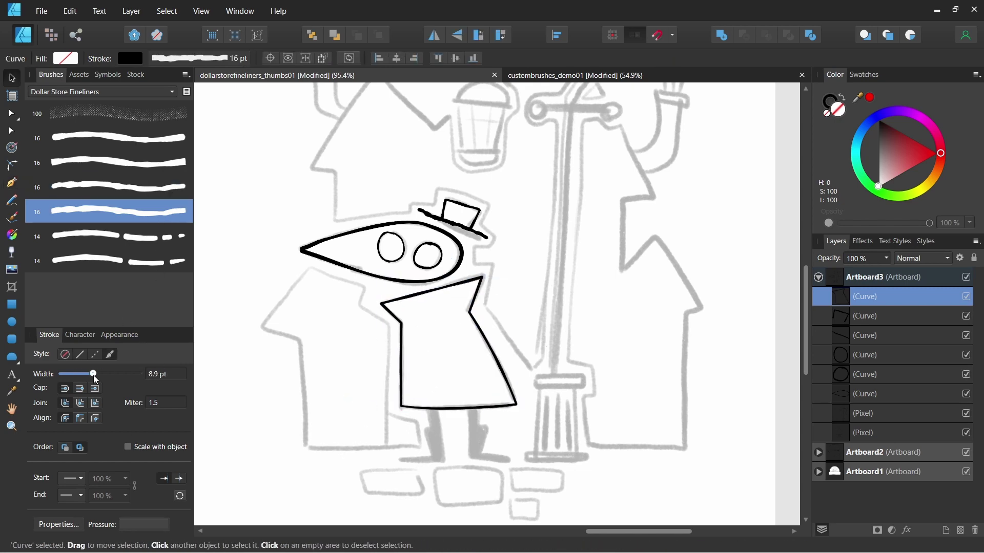
- Ink the legs and feet below the coat and outline the rounded paving stones beneath them
click(433, 419)
key(p)
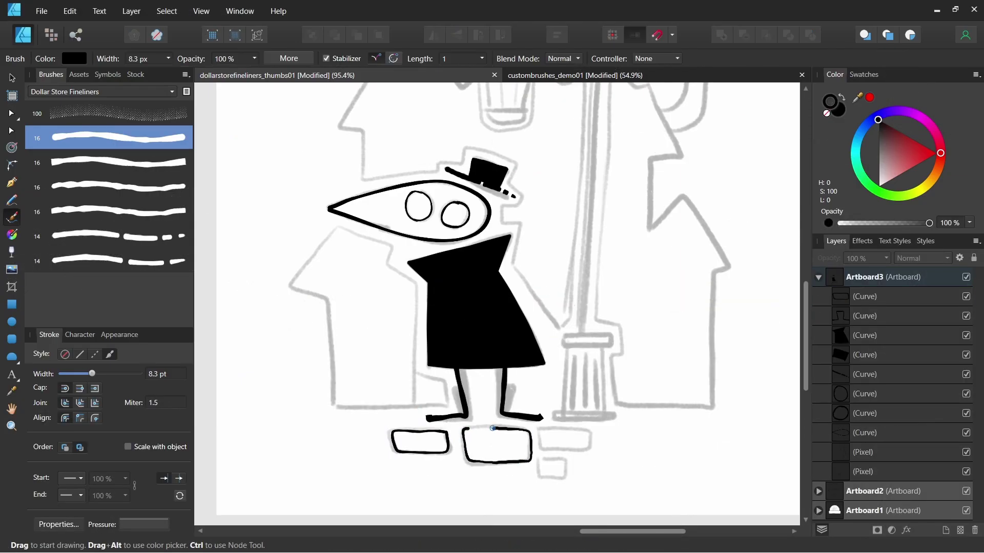
drag(493, 428, 493, 428)
click(175, 187)
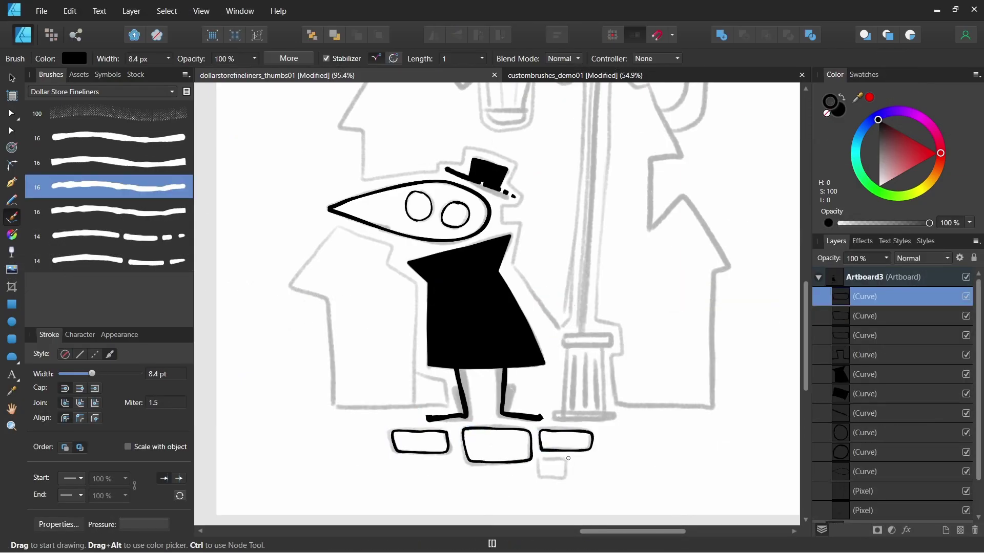
drag(571, 464, 570, 464)
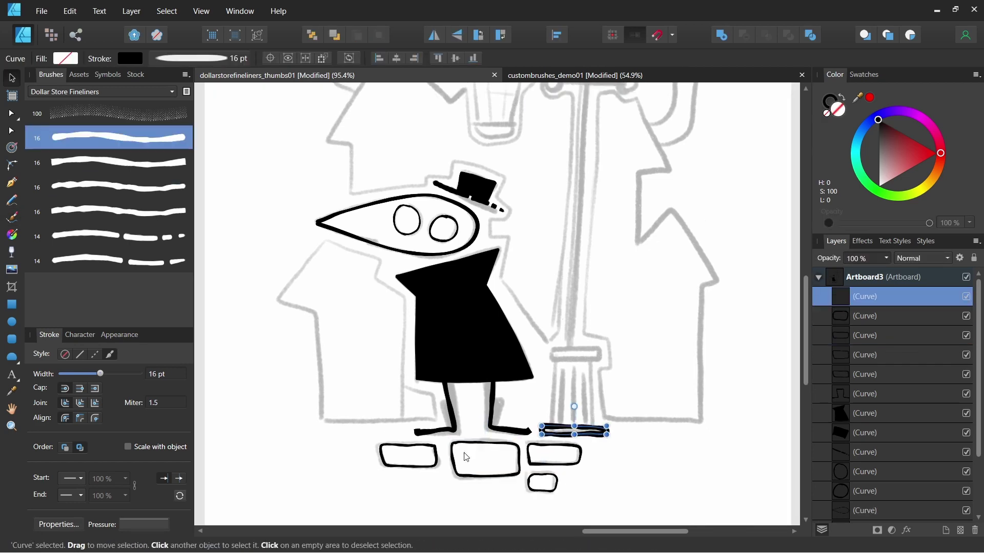
- Outline the lamppost's base and cap, and add its vertical grooves with the broken-line fineliner brush
key(a)
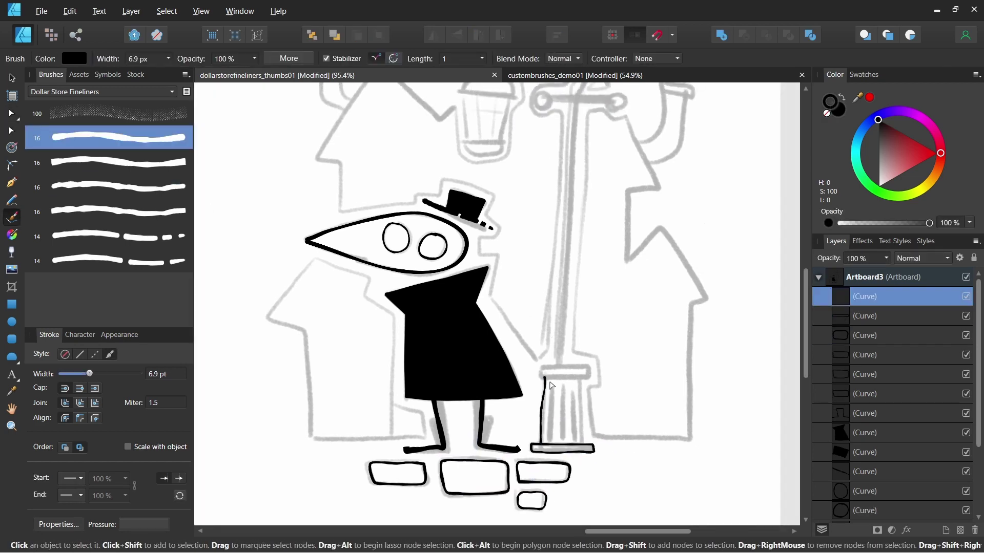
key(b)
drag(538, 370, 588, 364)
click(179, 235)
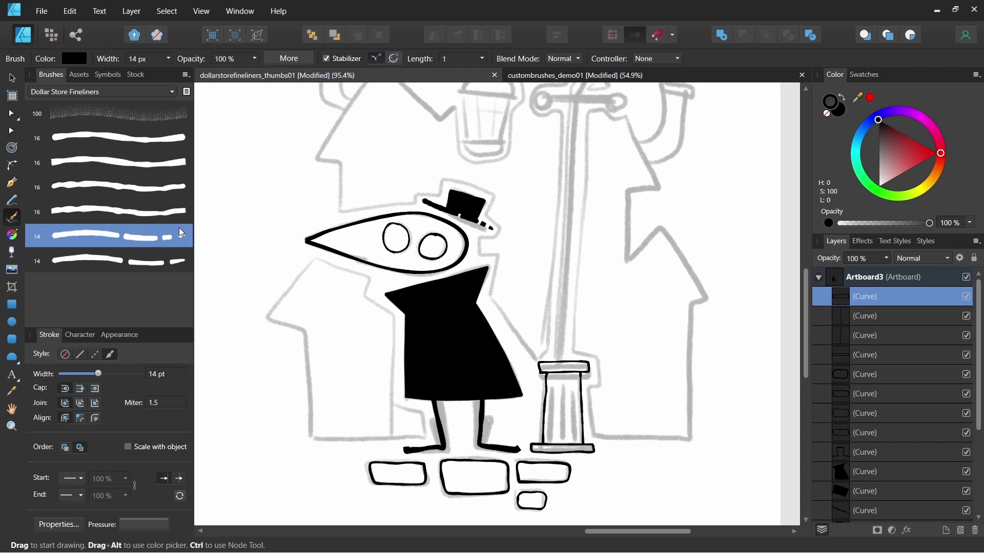
mouse_move(551, 442)
mouse_down()
mouse_move(552, 384)
mouse_move(561, 385)
mouse_move(563, 431)
mouse_move(573, 390)
mouse_up()
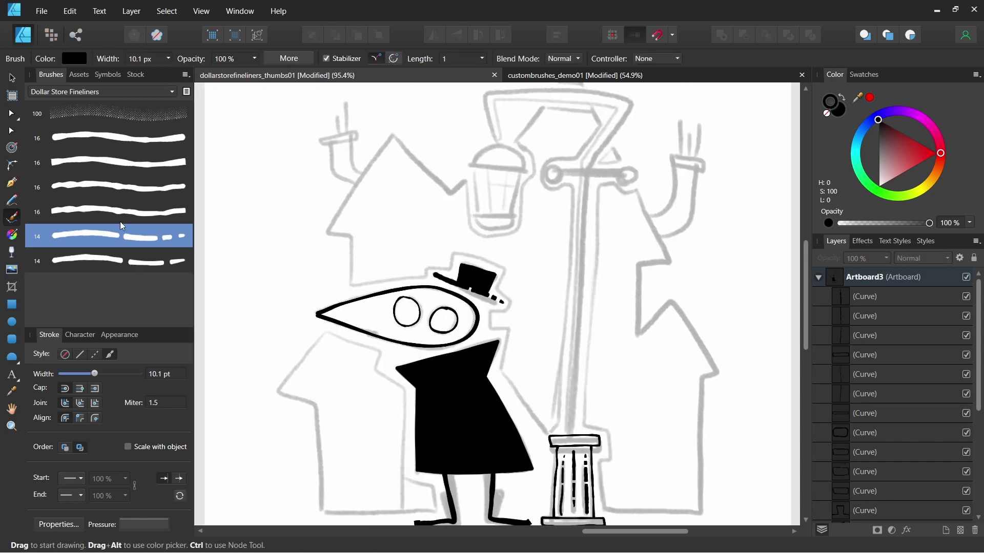
- Draw the lamppost's long pole and angled top arm with the second fineliner brush, adjusting the nodes to fit the sketch
click(121, 138)
click(120, 163)
mouse_move(573, 433)
mouse_down()
mouse_move(486, 98)
mouse_move(491, 139)
mouse_up()
key(a)
click(601, 397)
drag(601, 397, 598, 425)
click(576, 246)
drag(483, 123, 490, 124)
- Trace the hanging lantern as a closed rounded shape with the Pen tool and thin its fineliner stroke
key(b)
key(p)
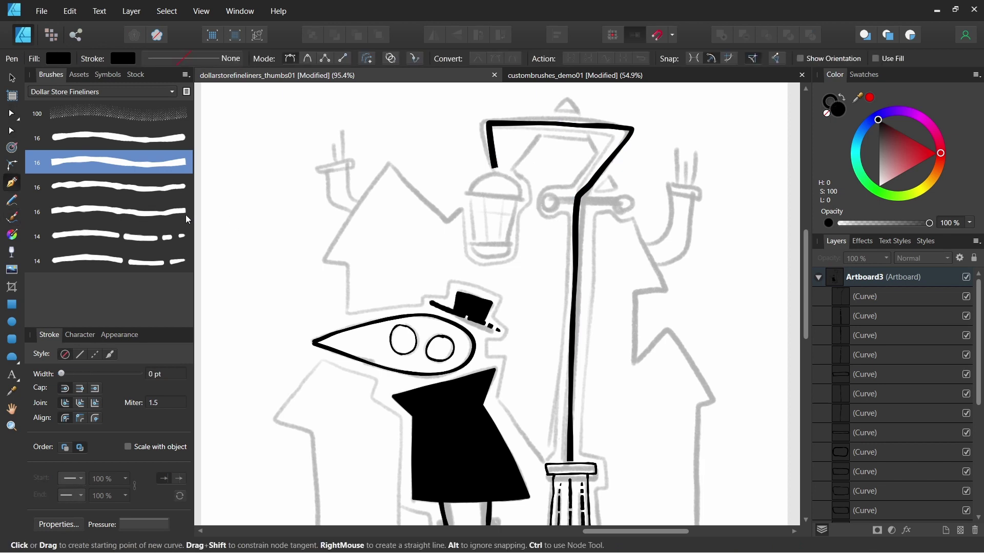
click(183, 213)
click(470, 196)
drag(494, 173, 519, 173)
click(519, 200)
click(512, 248)
drag(492, 261, 476, 260)
click(470, 197)
drag(99, 373, 88, 373)
- Paint the lantern's upper and lower bands with the broken-line brushes and add its inner grid bars at 7.1 pt
click(121, 237)
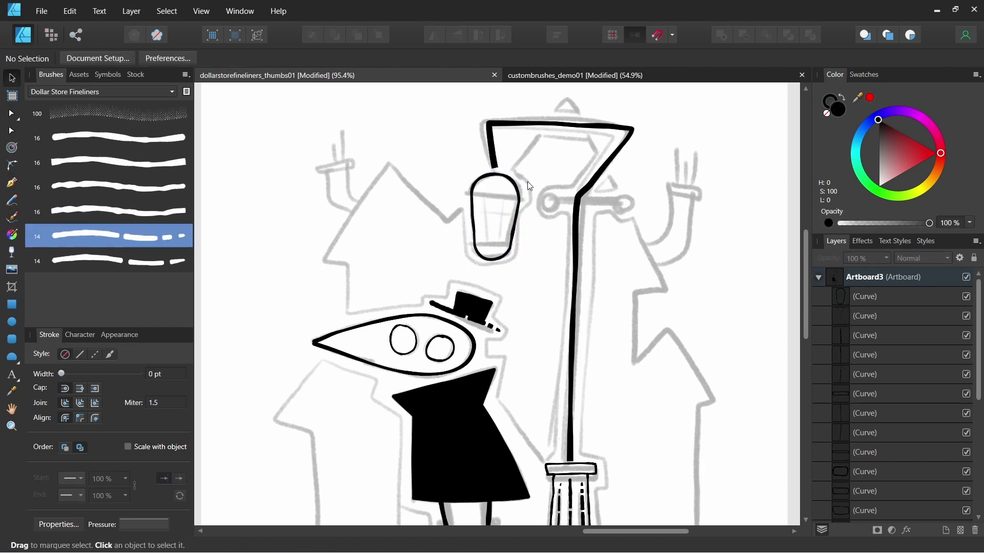
key(b)
drag(526, 201, 463, 192)
click(121, 261)
drag(98, 373, 92, 373)
drag(468, 245, 518, 245)
click(121, 138)
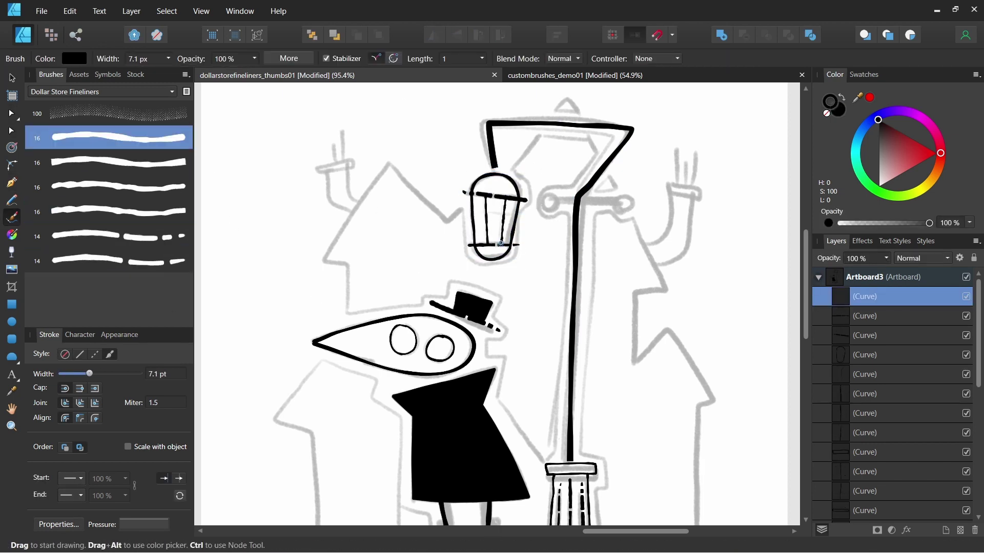
drag(473, 210, 515, 215)
- Paint the lamppost's horizontal crossbar with a round knob at each end
mouse_move(516, 215)
mouse_down()
mouse_move(516, 201)
mouse_move(630, 188)
mouse_up()
click(174, 163)
click(174, 137)
drag(557, 188, 534, 203)
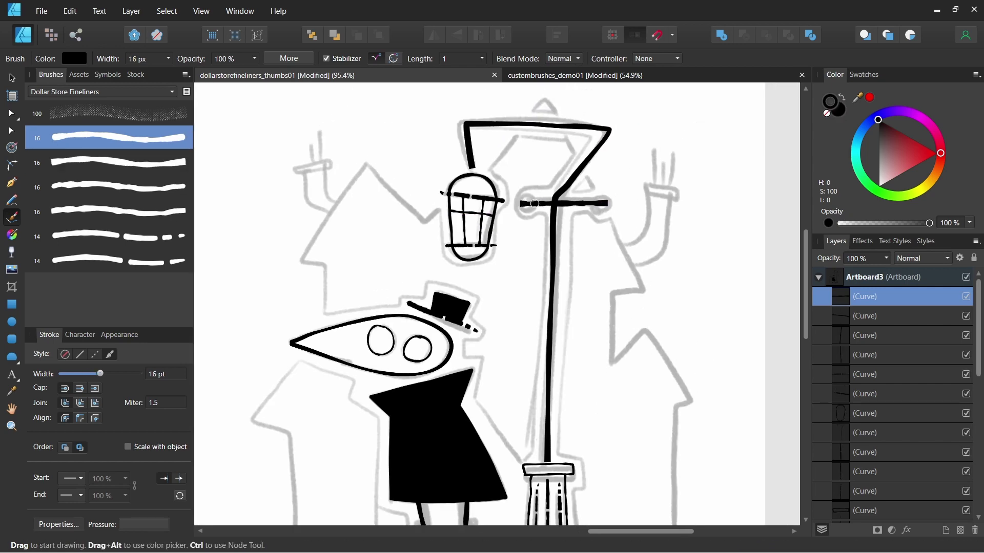
drag(670, 223, 693, 97)
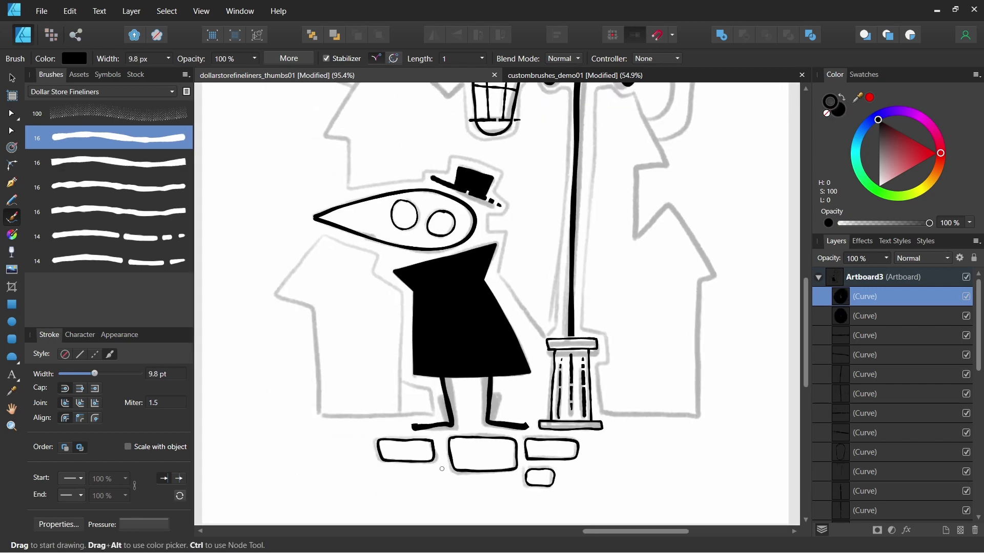
- Add another paving stone in the lower row and ink the outline of the lower-left house
drag(441, 468, 442, 469)
key(v)
drag(95, 373, 90, 373)
key(a)
click(466, 503)
drag(722, 296, 714, 393)
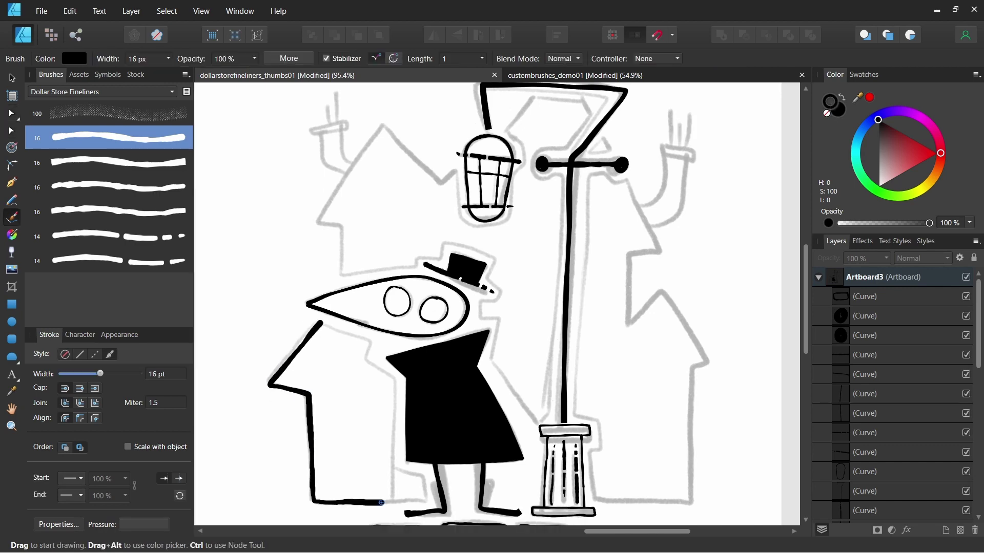
key(v)
click(550, 378)
- Start the background house contour with the Pen tool above the head and around the hat, using the second fineliner brush
key(p)
click(338, 279)
click(414, 268)
click(414, 259)
click(174, 187)
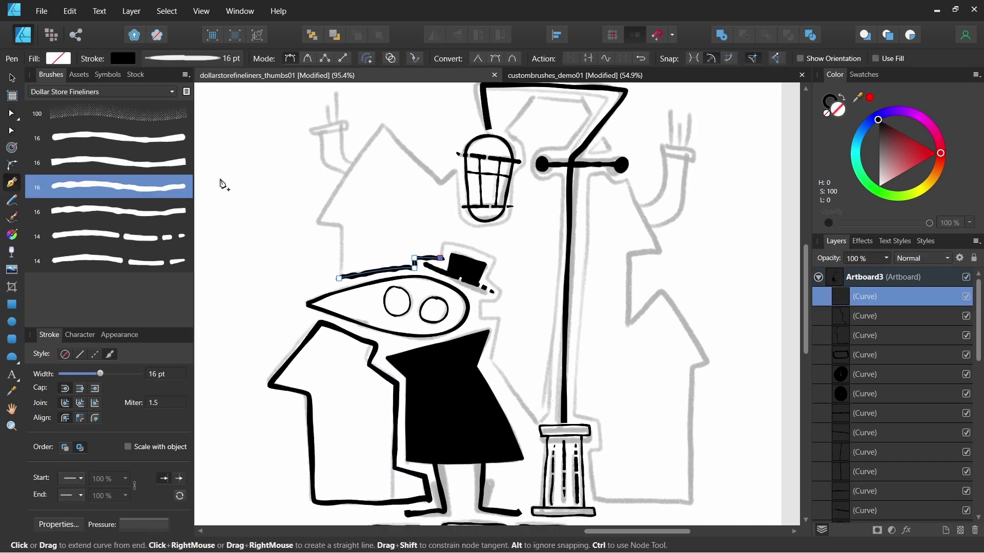
click(174, 162)
click(439, 258)
click(442, 243)
- Continue the background contour inside the lamp arm and around the lantern, and finish it along the house roof
click(590, 127)
click(541, 124)
click(513, 157)
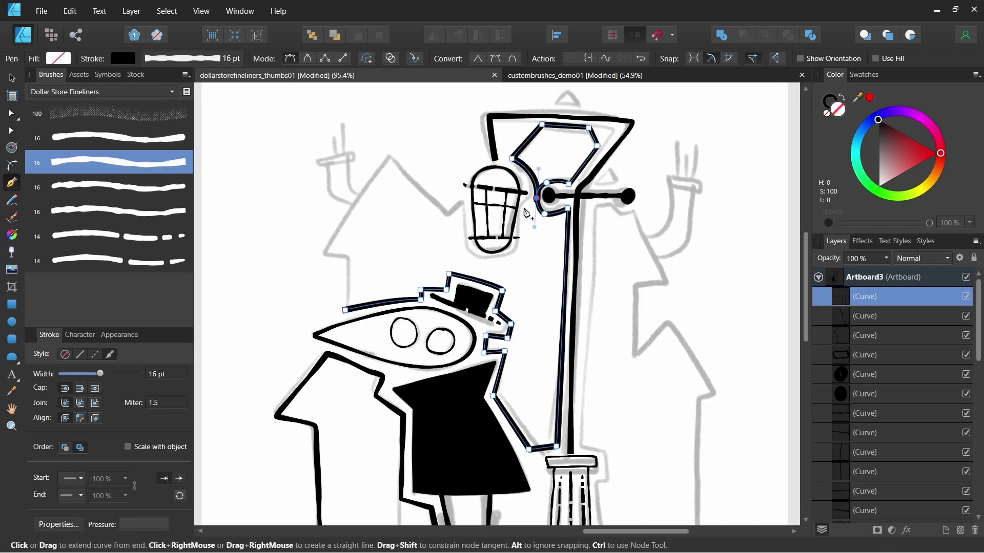
click(524, 207)
click(525, 249)
click(464, 198)
key(v)
click(697, 239)
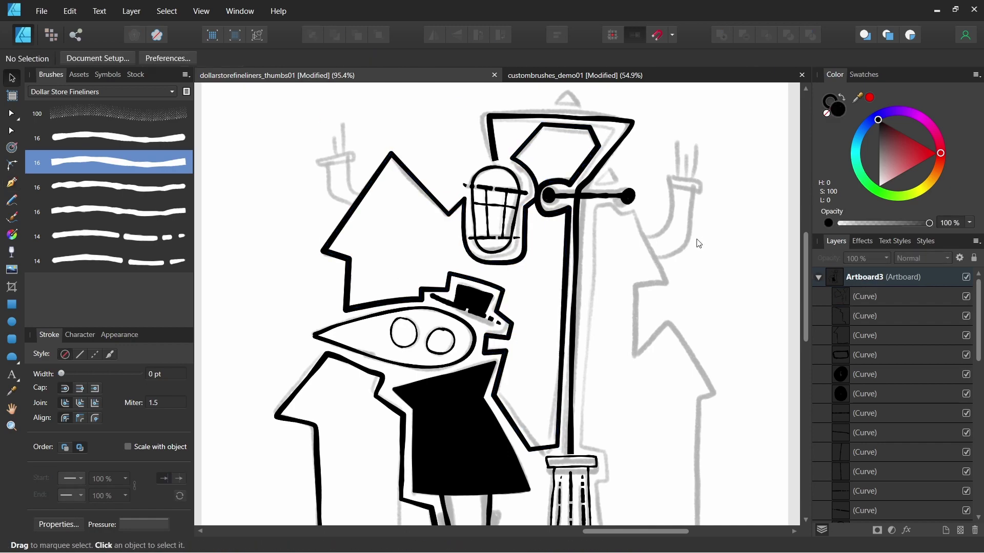
- Paint the bent chimney pipe with its smoke lines on the upper-left roof using the second fineliner brush
key(b)
click(174, 187)
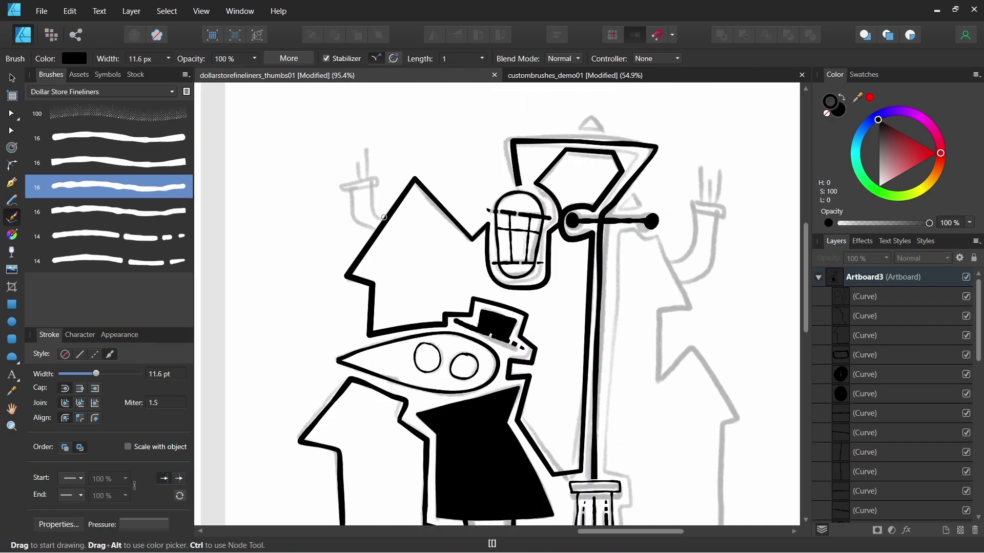
click(174, 162)
drag(387, 225, 357, 156)
drag(387, 224, 366, 145)
- Draw the small triangular finial on top of the lamppost with the Pen tool
key(v)
key(p)
click(507, 143)
key(v)
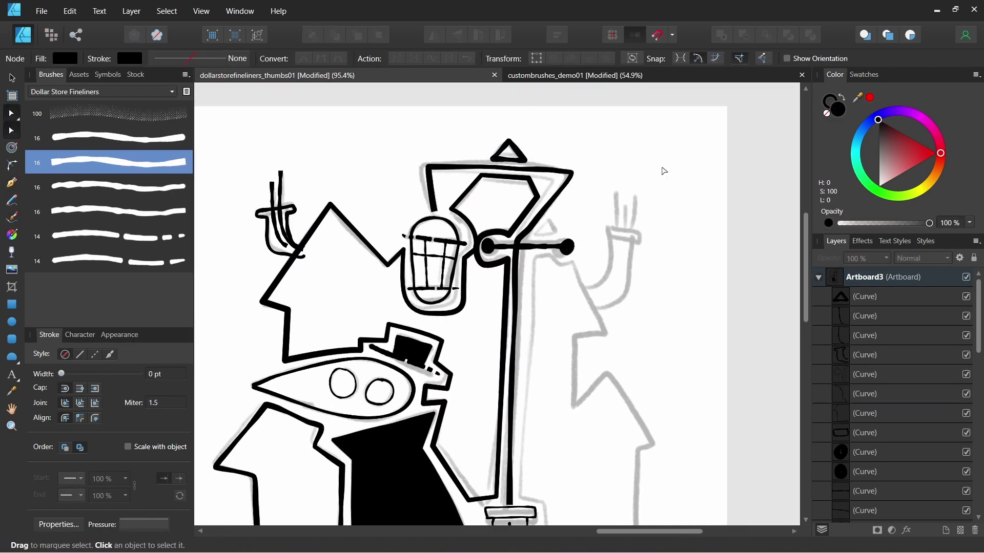
- Trace the houses behind the lamppost's far side with the Pen tool and apply the fourth fineliner brush to the outline
key(p)
click(516, 112)
click(508, 351)
click(528, 436)
click(625, 438)
click(644, 297)
click(598, 229)
click(614, 312)
click(567, 164)
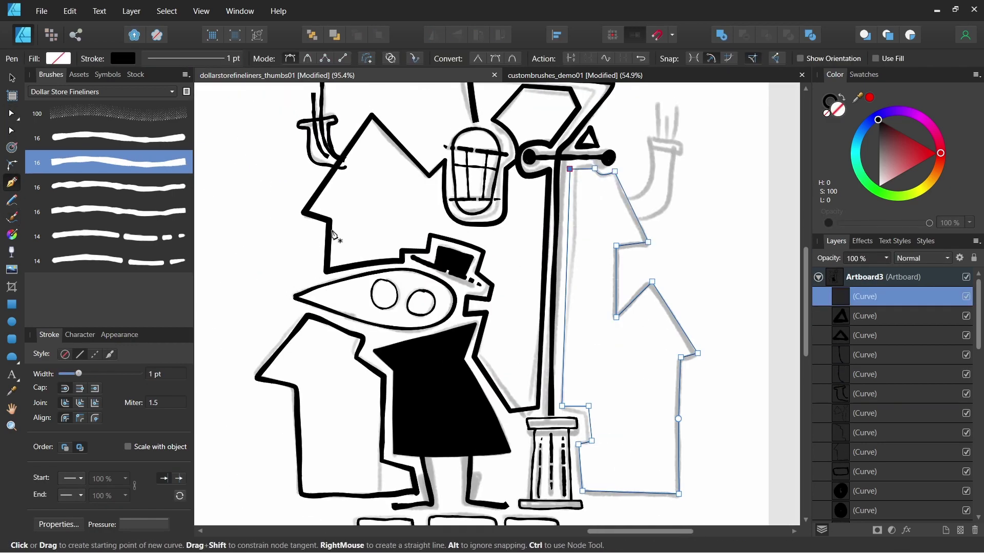
click(120, 211)
key(v)
- Paint the bent chimney pipe and smoke lines on the roof beside the lamppost with the fineliner brushes
key(p)
click(119, 211)
key(b)
click(119, 138)
click(119, 187)
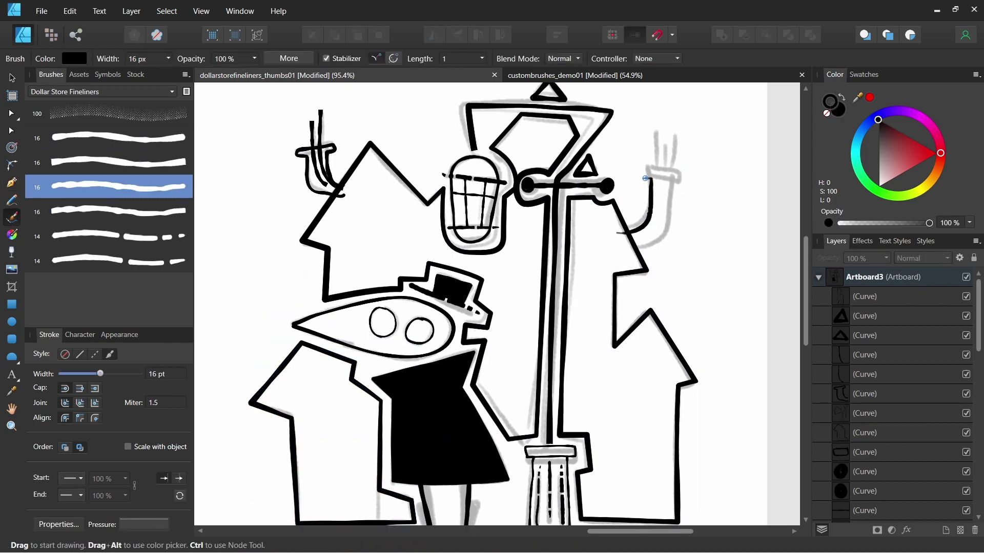
drag(620, 233, 621, 244)
key(v)
key(b)
click(120, 211)
click(119, 163)
drag(652, 130, 651, 219)
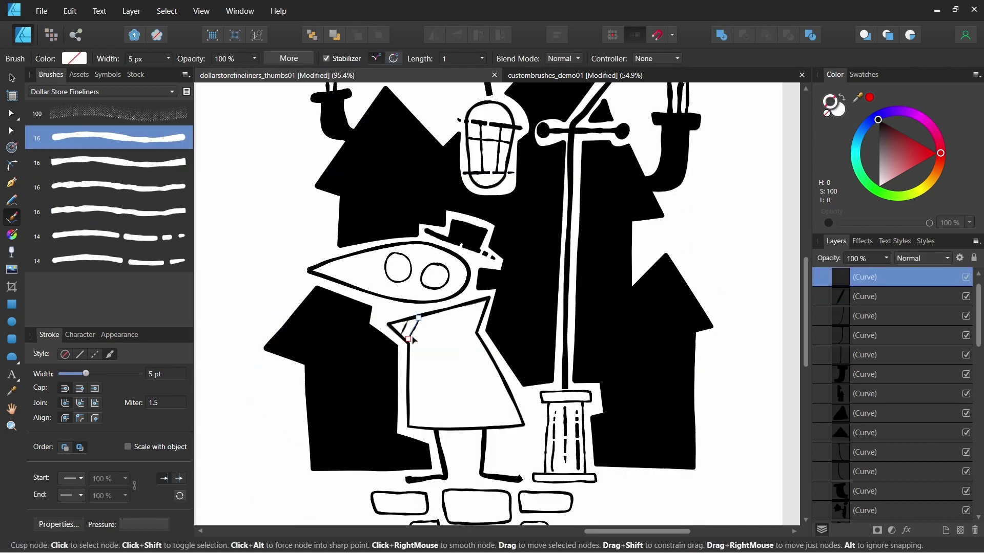
- Fill the coat with diagonal hatching lines using the first fineliner brush at 5 pt
drag(405, 365, 452, 310)
drag(410, 400, 469, 305)
mouse_move(413, 424)
mouse_down()
mouse_move(484, 301)
mouse_move(480, 341)
mouse_up()
drag(440, 428, 487, 358)
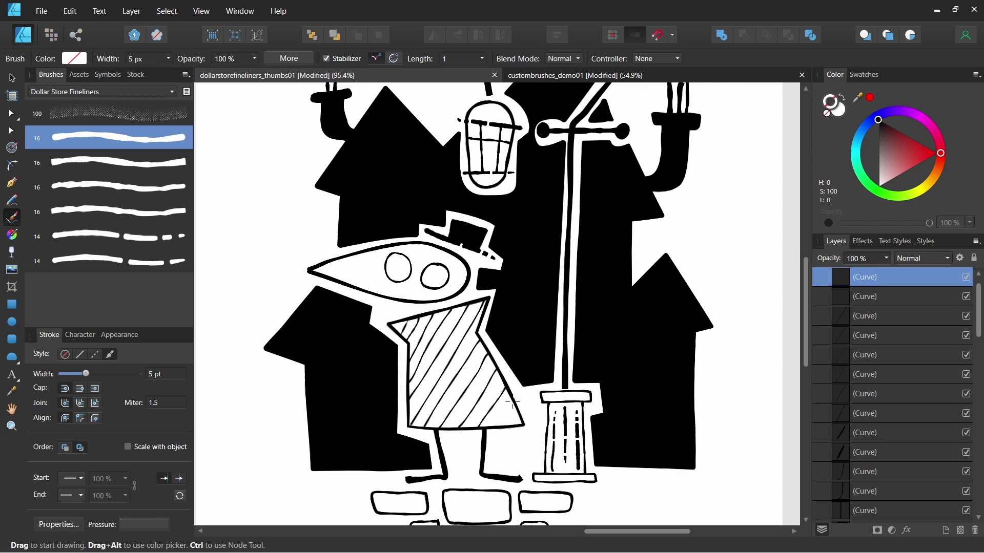
drag(512, 401, 498, 425)
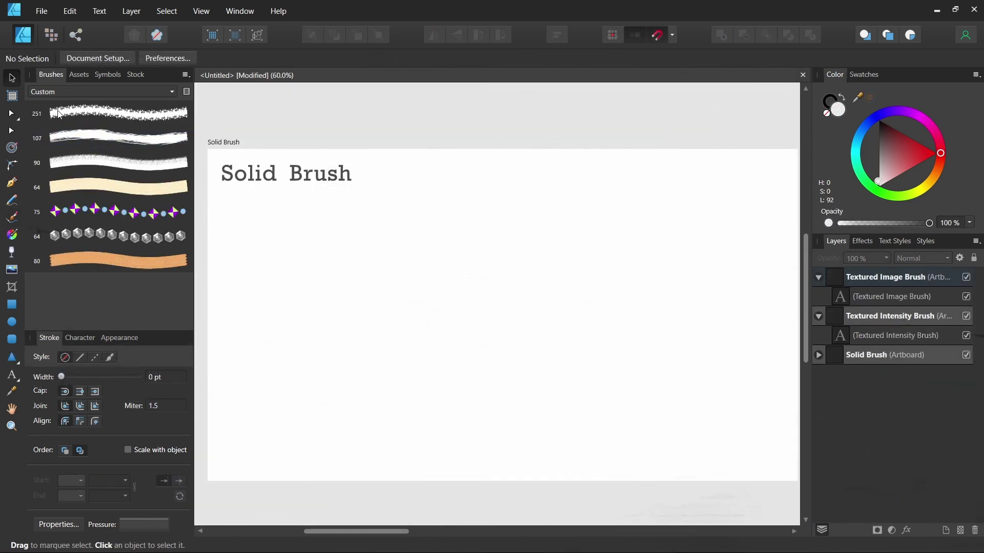
- Examine the brush creation options in the Pixel Persona and return to the Designer Persona
click(53, 38)
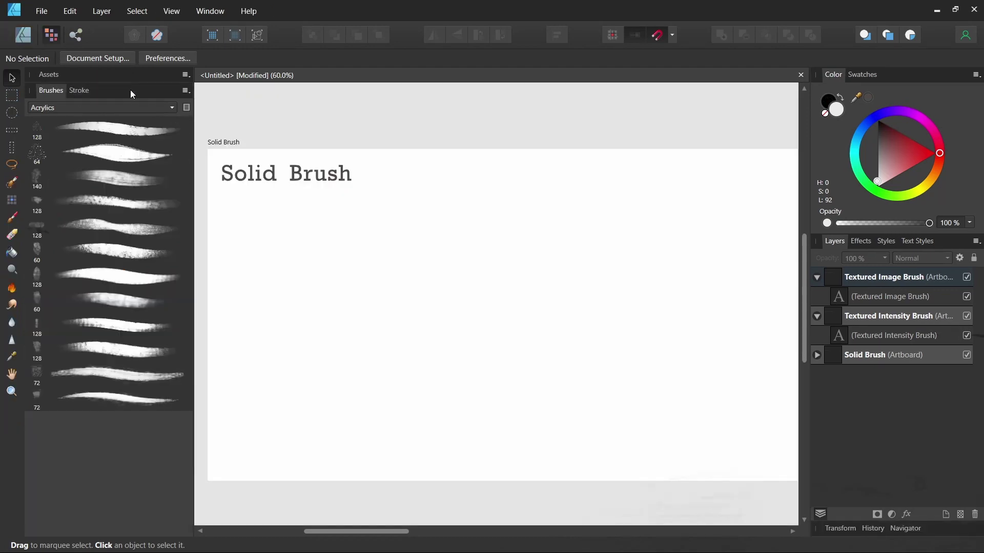
click(186, 91)
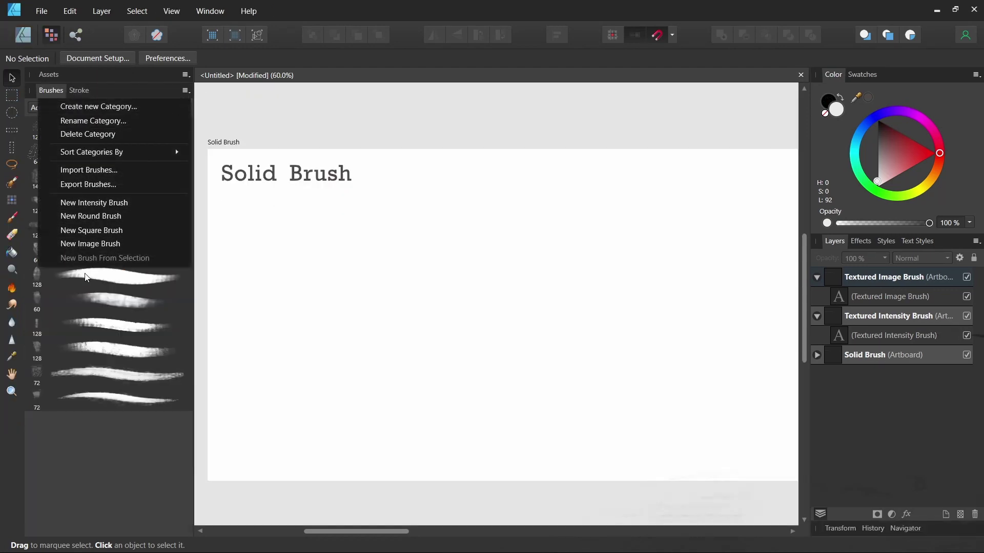
click(23, 36)
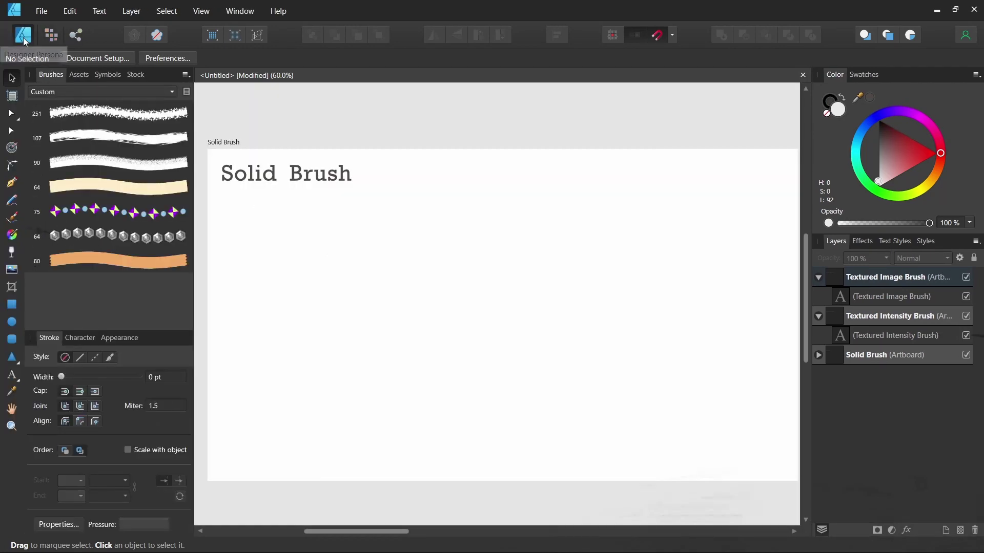
- Create a new solid brush in the Custom category and paint a wavy test stroke on the Solid Brush artboard
click(185, 75)
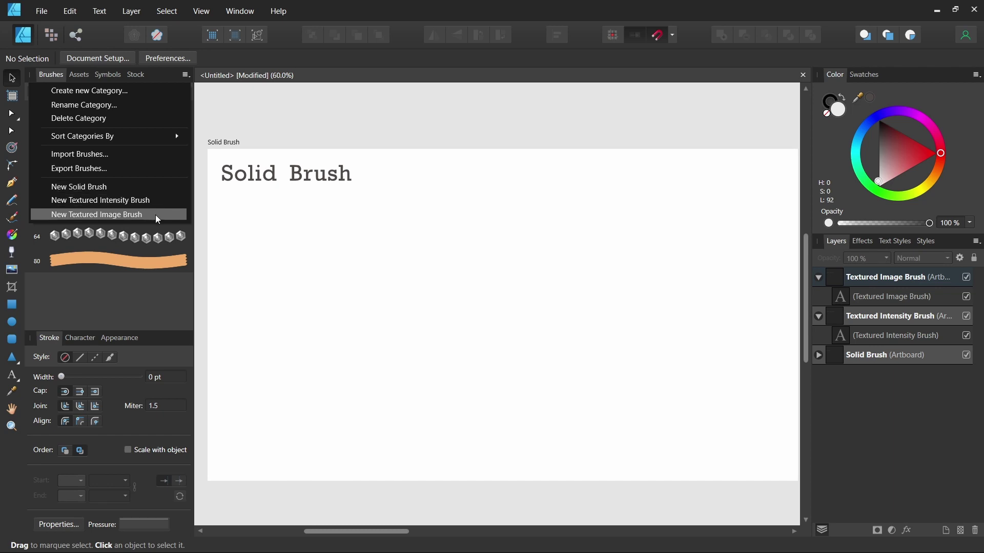
click(168, 186)
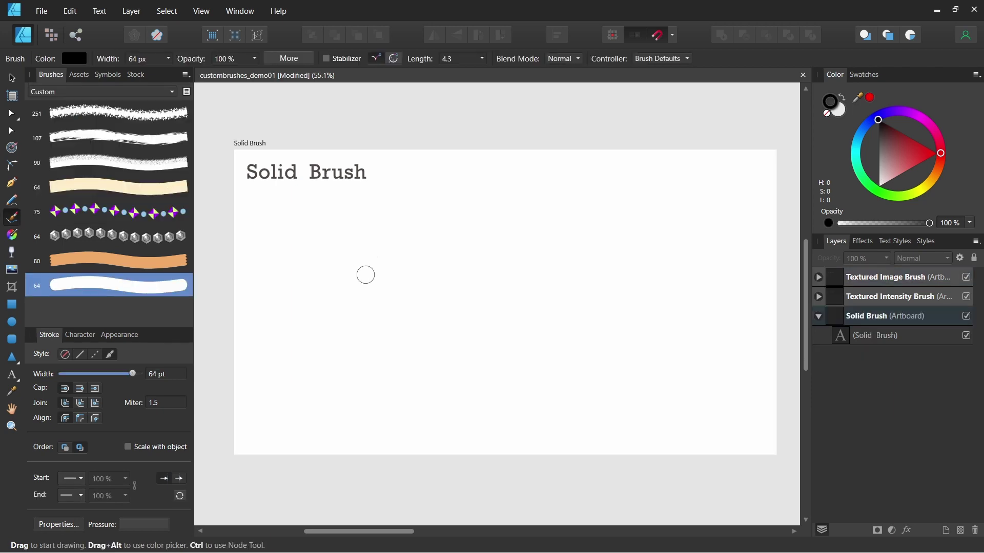
mouse_move(320, 262)
mouse_down()
mouse_move(417, 263)
mouse_move(452, 364)
mouse_move(423, 277)
mouse_move(336, 215)
mouse_move(359, 250)
mouse_up()
key(v)
click(390, 318)
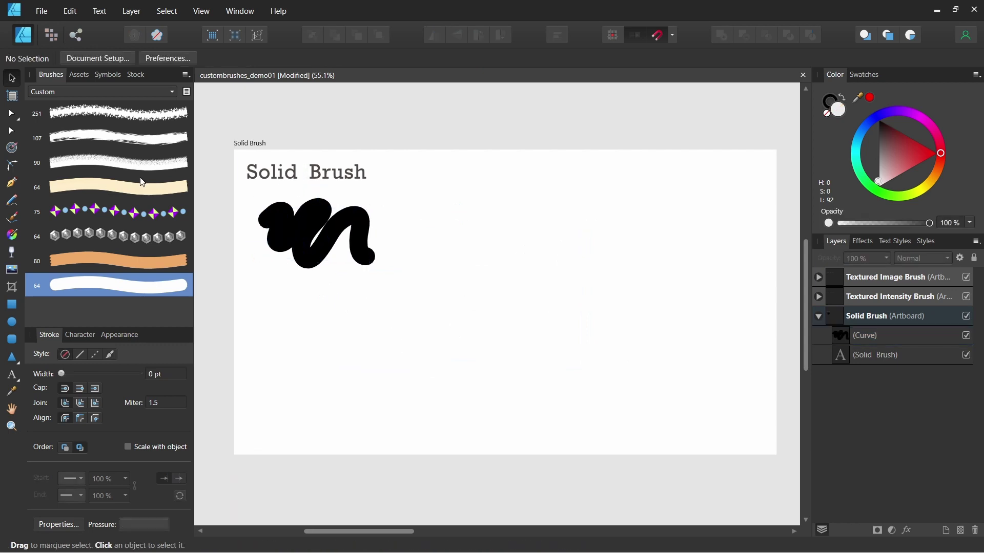
- Set the solid brush to 28 px width, 90% size variance and 56% opacity variance with Pressure control, and paint a wavy test stroke
double_click(174, 287)
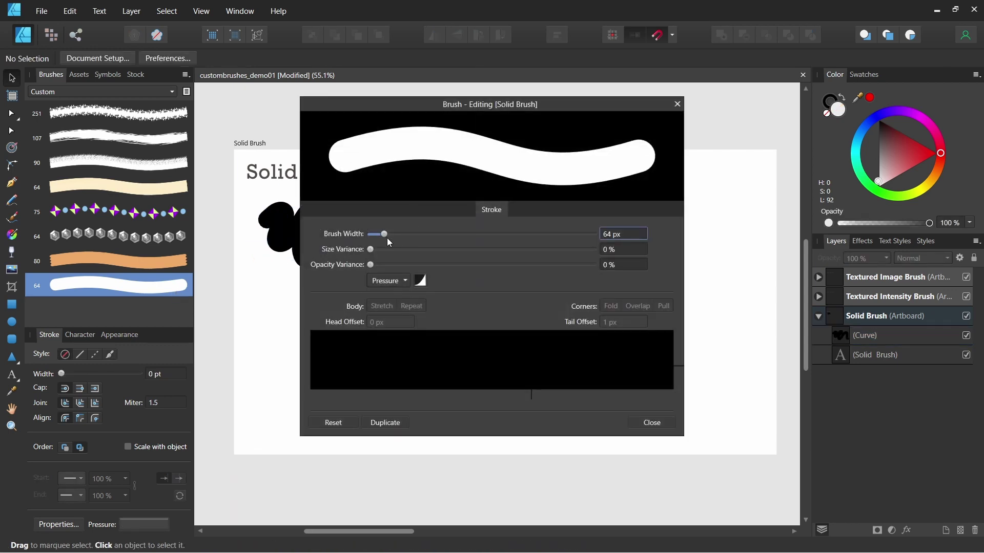
mouse_move(384, 236)
mouse_down()
mouse_move(402, 235)
mouse_move(379, 235)
mouse_move(369, 256)
mouse_move(504, 254)
mouse_up()
text(16)
key(Tab)
drag(371, 265, 477, 265)
drag(502, 250, 573, 250)
click(404, 281)
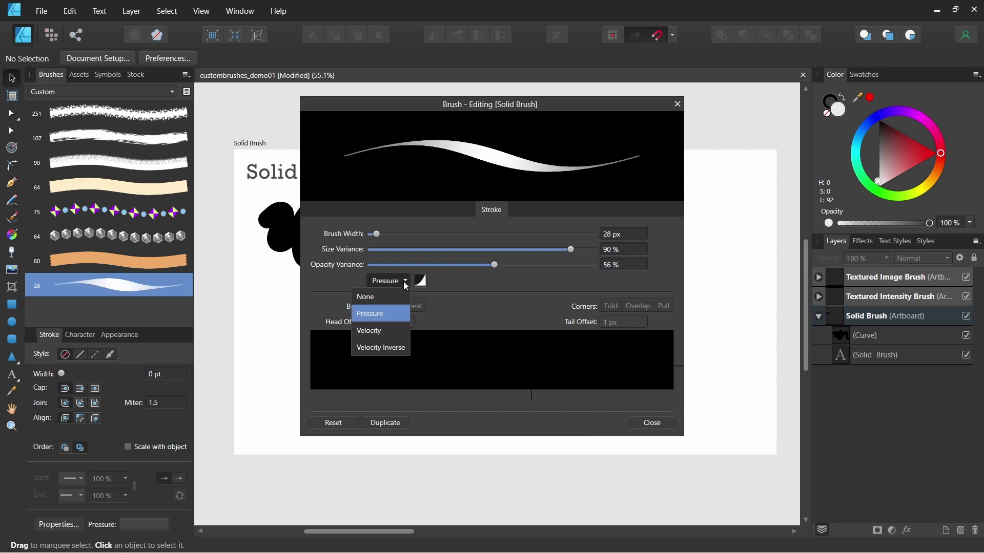
click(381, 313)
drag(409, 241, 541, 283)
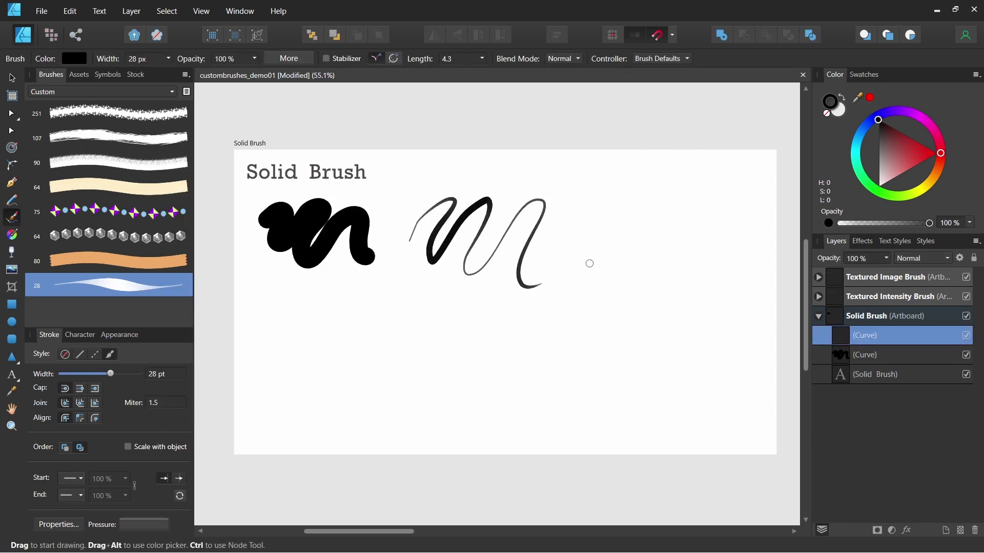
- Set the solid brush's controller to Velocity and paint a thin looping test stroke beside the pressure stroke
double_click(179, 289)
click(407, 283)
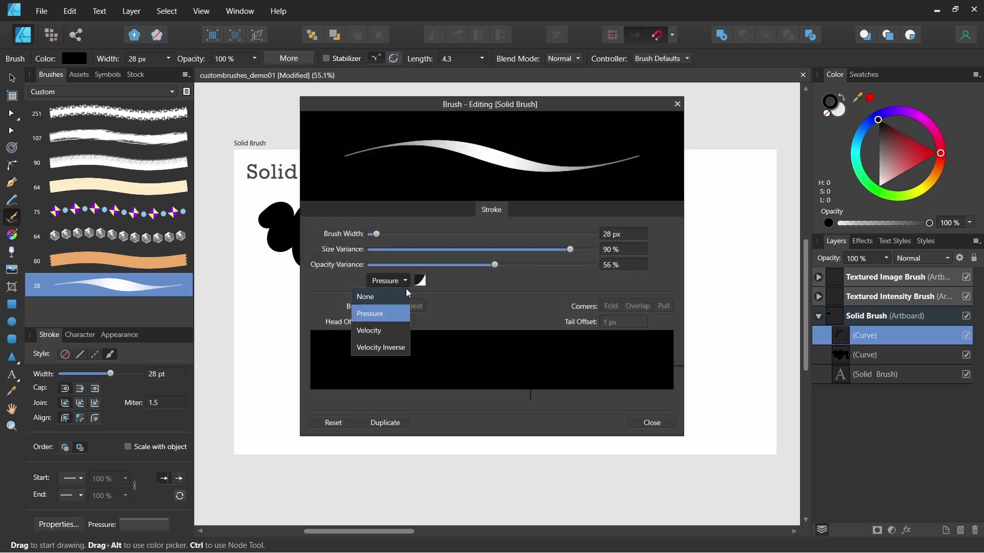
click(398, 329)
click(649, 421)
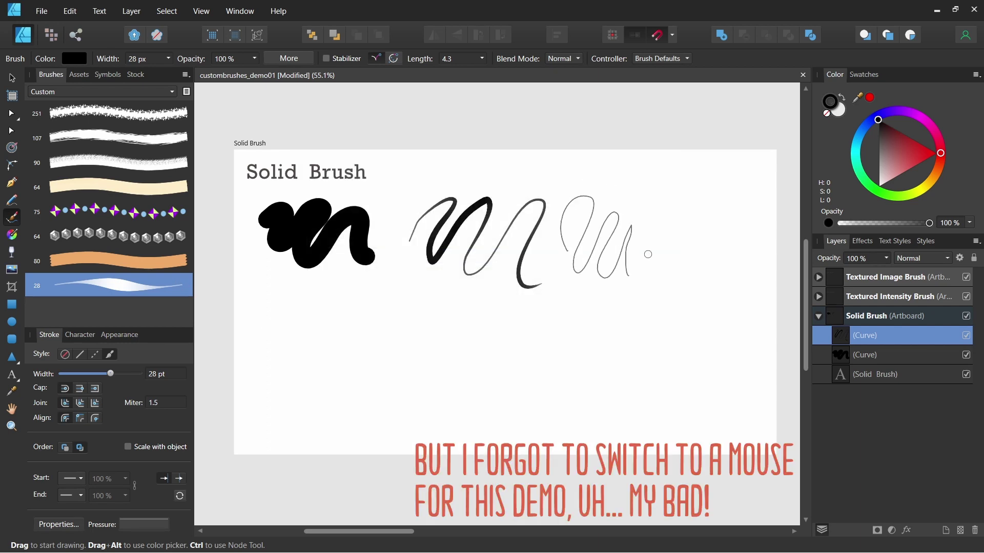
- Set the solid brush's controller to Velocity Inverse and paint wavy test strokes in a second row
double_click(178, 288)
click(404, 281)
click(397, 350)
click(651, 422)
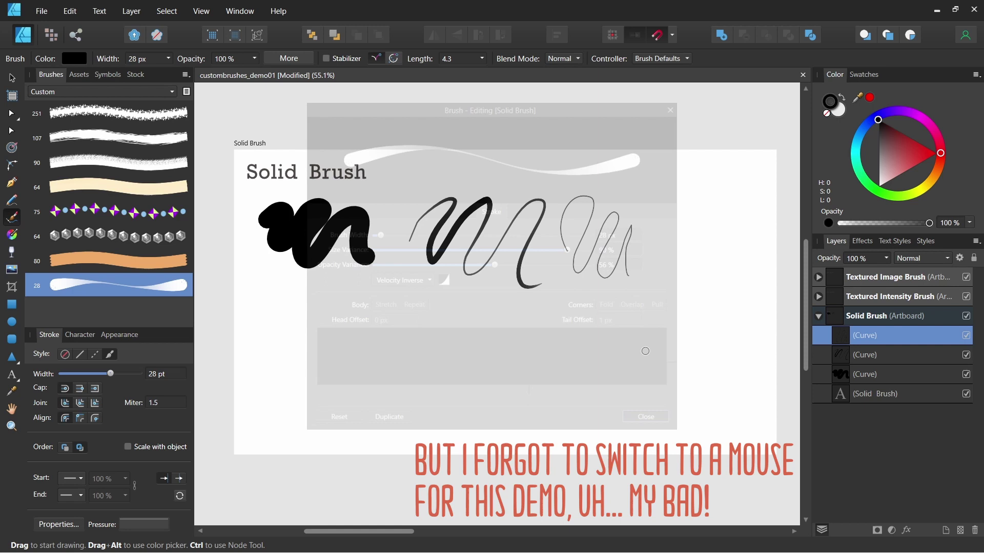
mouse_move(406, 300)
mouse_down()
mouse_move(459, 295)
mouse_move(569, 324)
mouse_up()
- Set the solid brush's controller back to Pressure, try the standard pressure profiles and apply the linear one
double_click(168, 292)
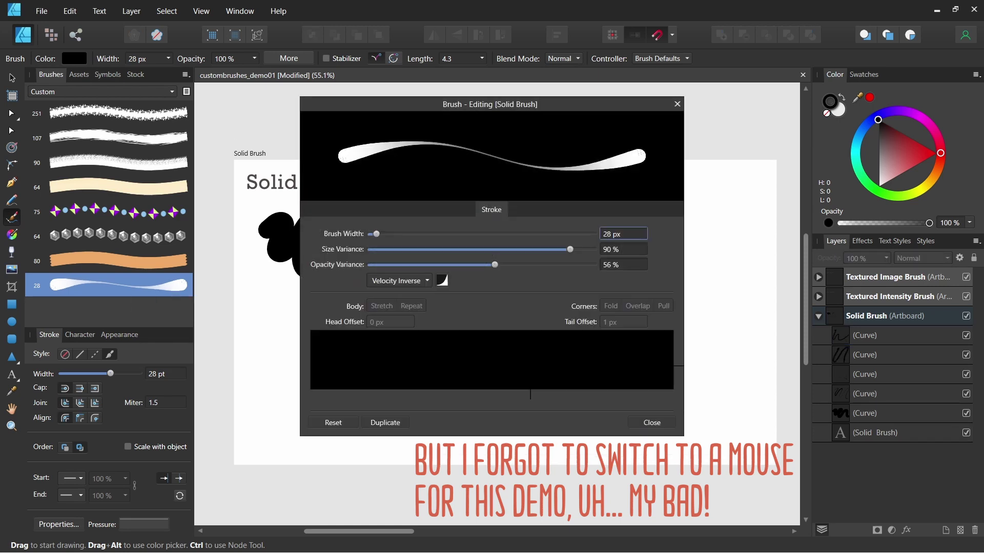
click(425, 285)
click(398, 312)
click(421, 280)
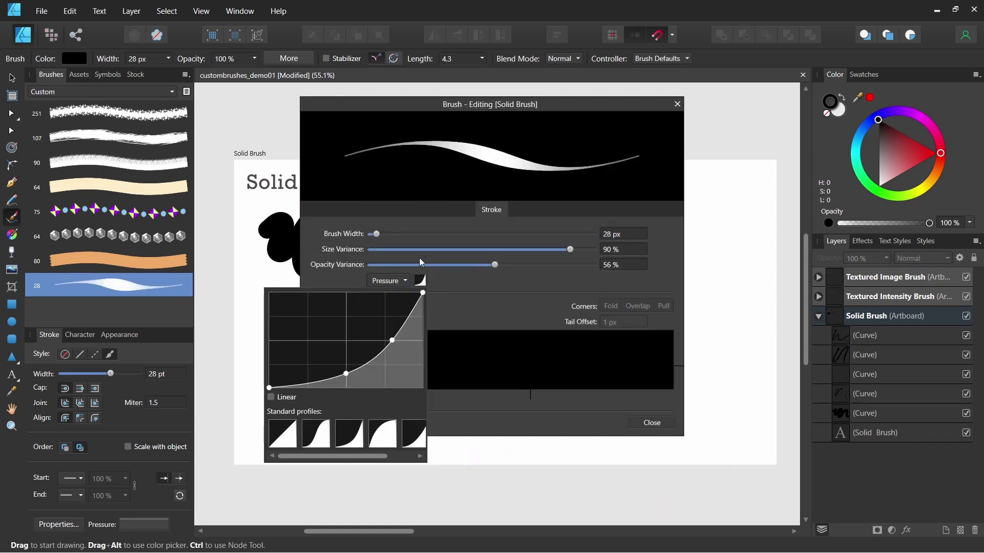
click(290, 440)
click(320, 444)
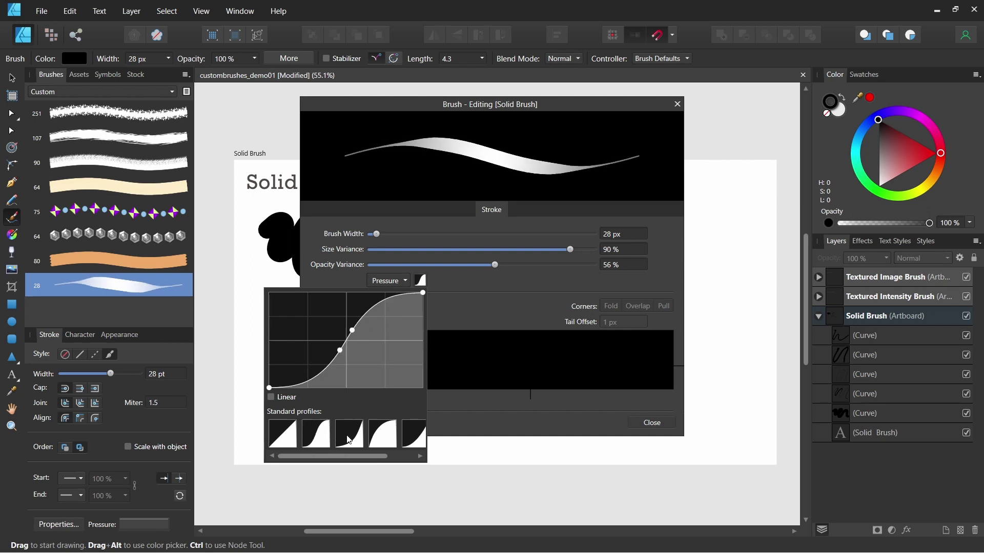
click(352, 437)
click(389, 437)
click(407, 433)
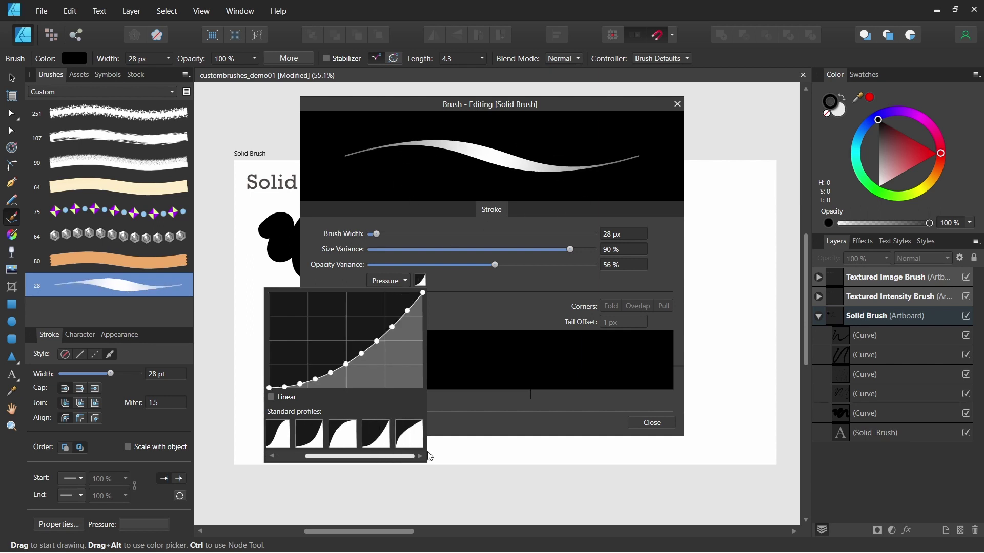
click(289, 436)
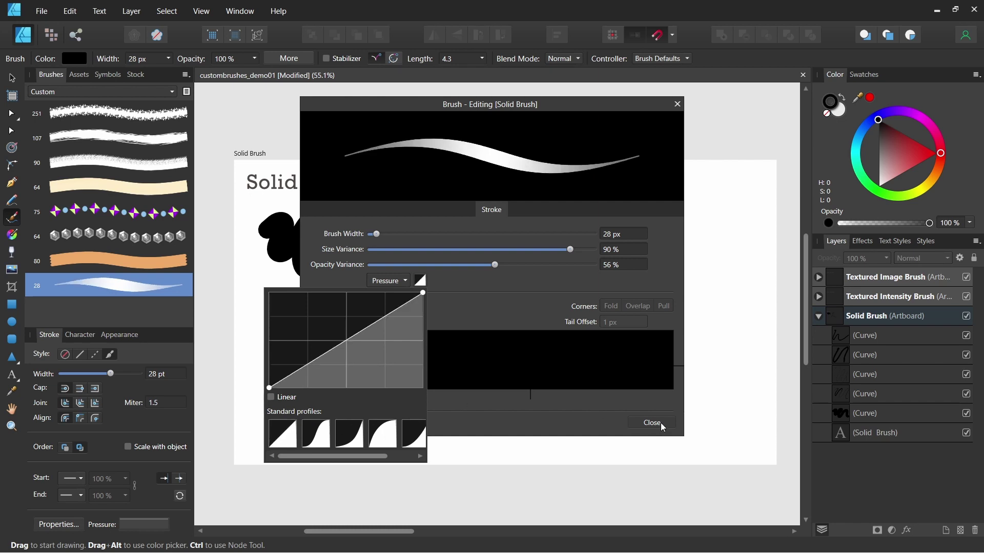
- Set the solid brush width to 15 px and paint vertical wavy test strokes with different standard pressure profiles
click(625, 233)
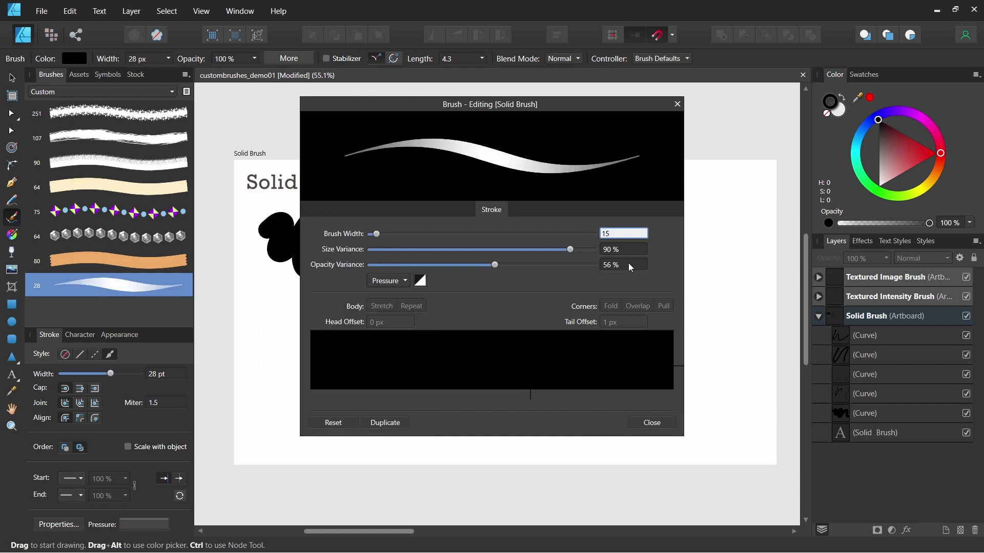
key(Return)
drag(261, 303, 279, 401)
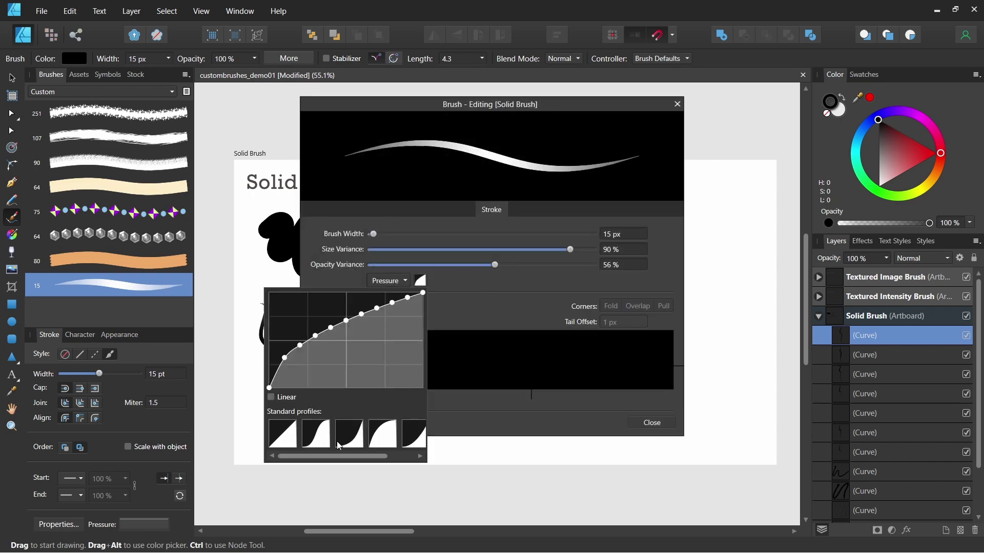
click(338, 445)
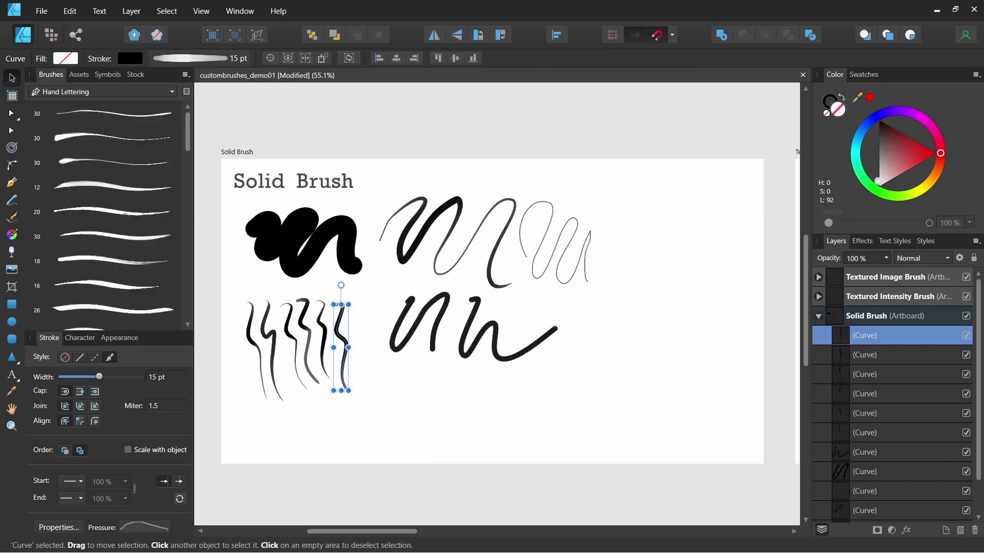
- Draw a sitting cat beside the test strokes with a 19 px Hand Lettering brush
drag(689, 300, 635, 283)
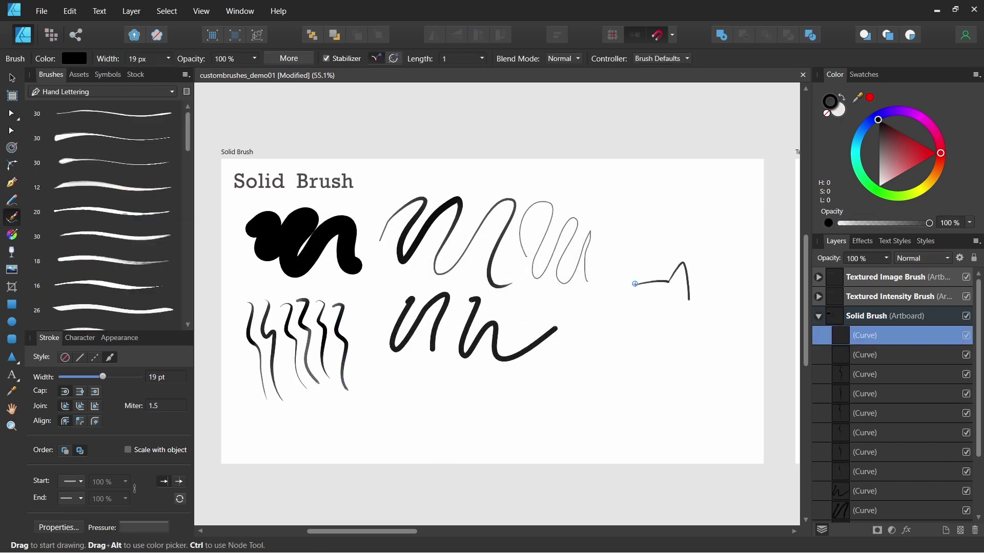
drag(631, 380, 651, 410)
drag(608, 410, 601, 360)
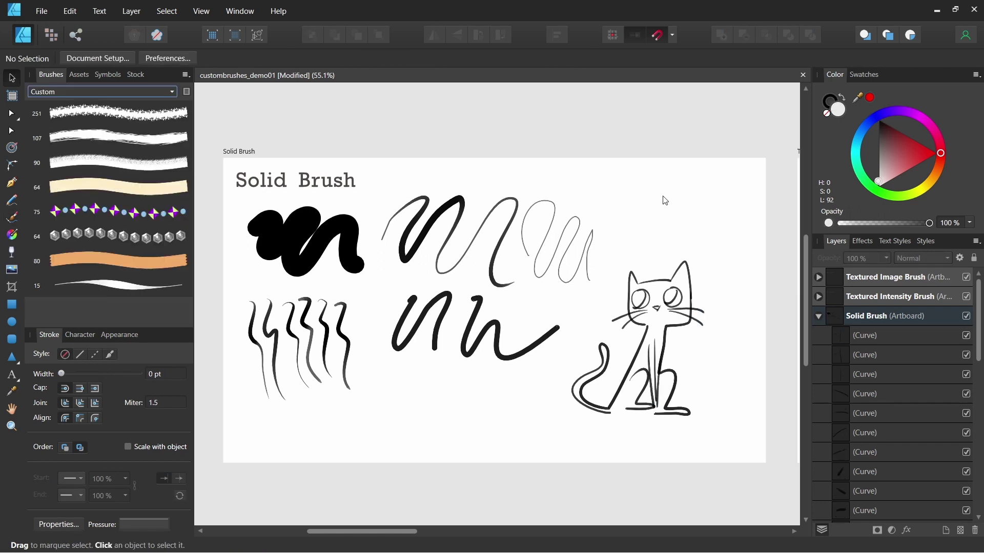
- Bring the Textured Intensity Brush artboard into view and examine the options for creating new brushes
mouse_move(721, 197)
mouse_down()
mouse_move(496, 211)
mouse_move(406, 200)
mouse_move(554, 230)
mouse_move(499, 234)
mouse_up()
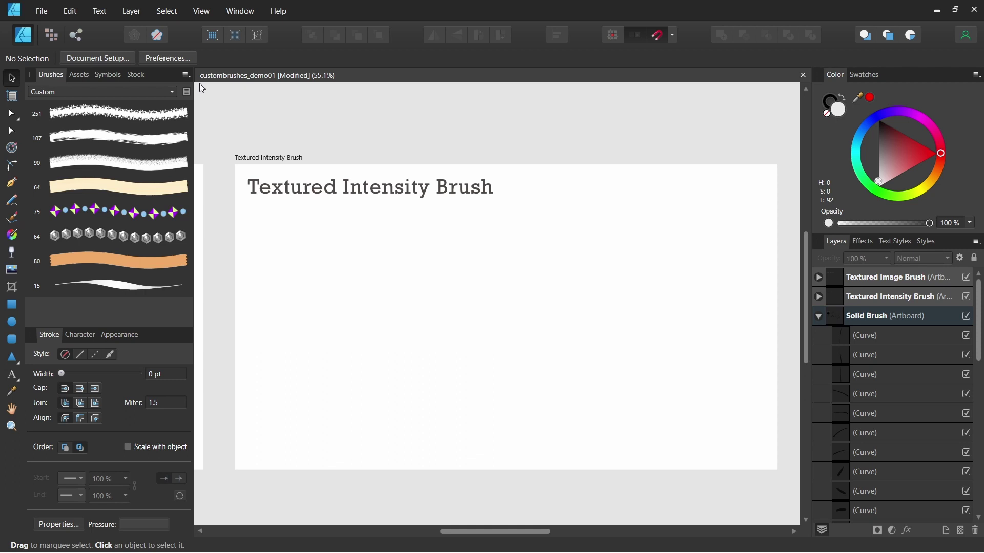
click(187, 76)
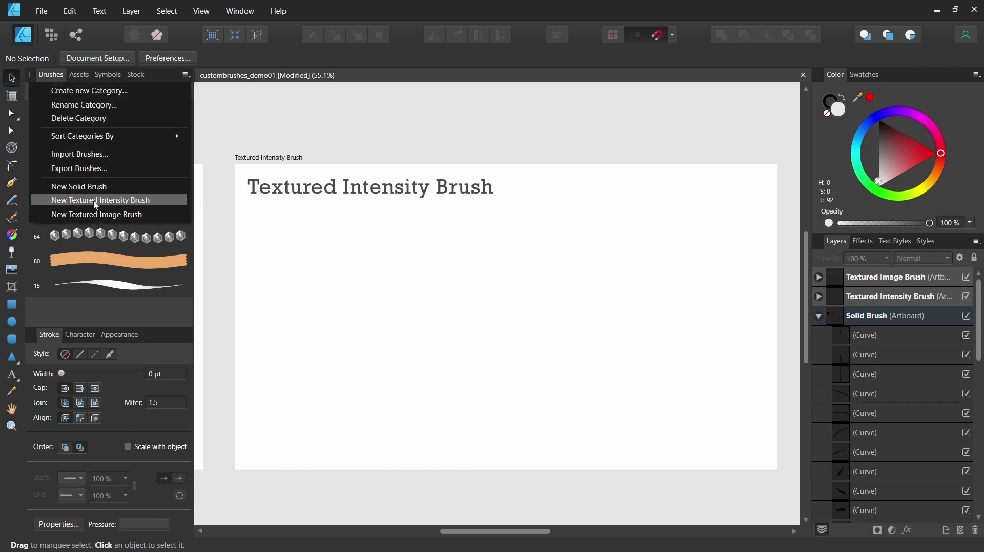
click(233, 219)
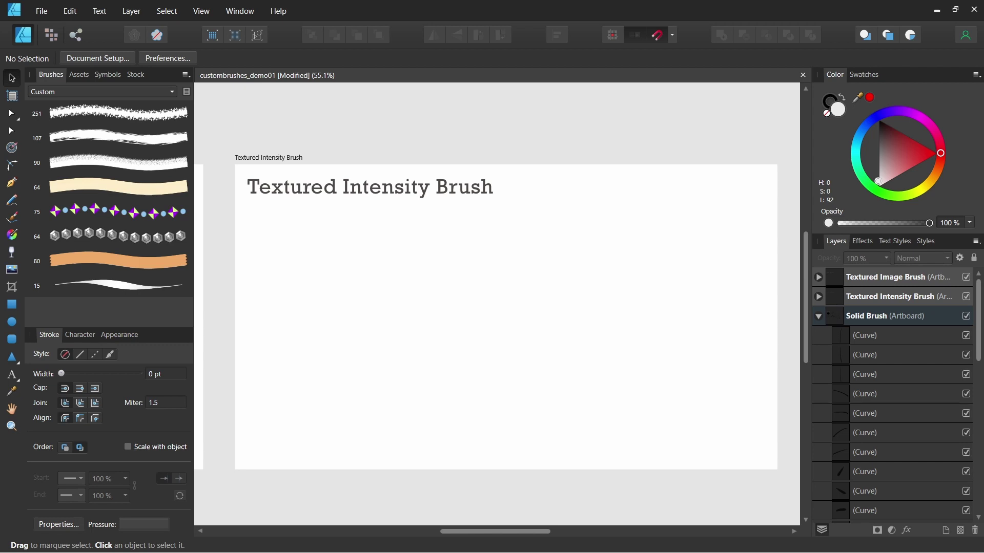
- Place two copies of bubbly close curve01.png side by side on the Textured Intensity Brush artboard
drag(424, 363, 423, 364)
drag(568, 436, 392, 251)
drag(791, 178, 389, 412)
mouse_move(351, 443)
mouse_down()
mouse_move(403, 373)
mouse_move(543, 378)
mouse_move(527, 378)
mouse_up()
click(649, 267)
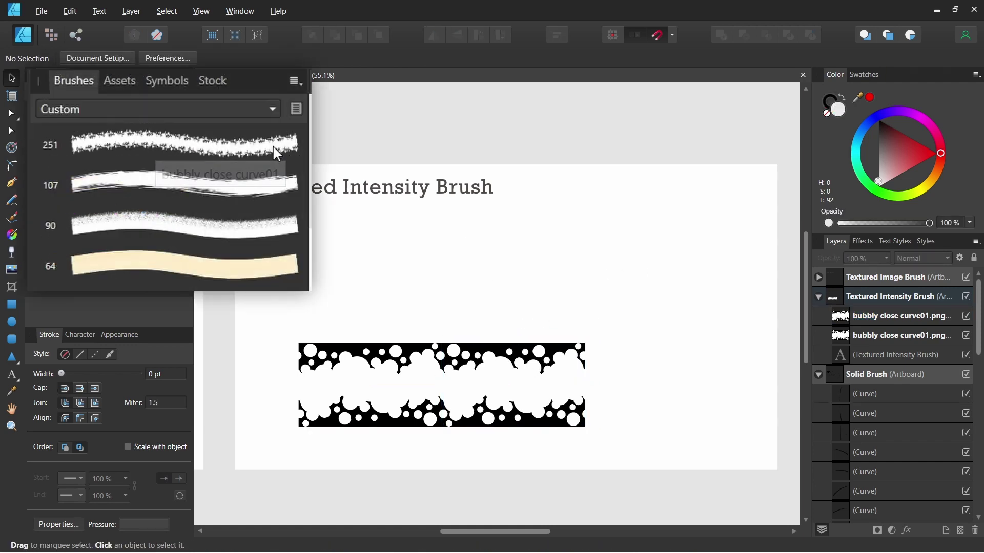
- Paint two wavy strokes on the grey rectangle with the 131.2 px bubbly close curve01 brush, one black and one dark red
drag(223, 221, 469, 210)
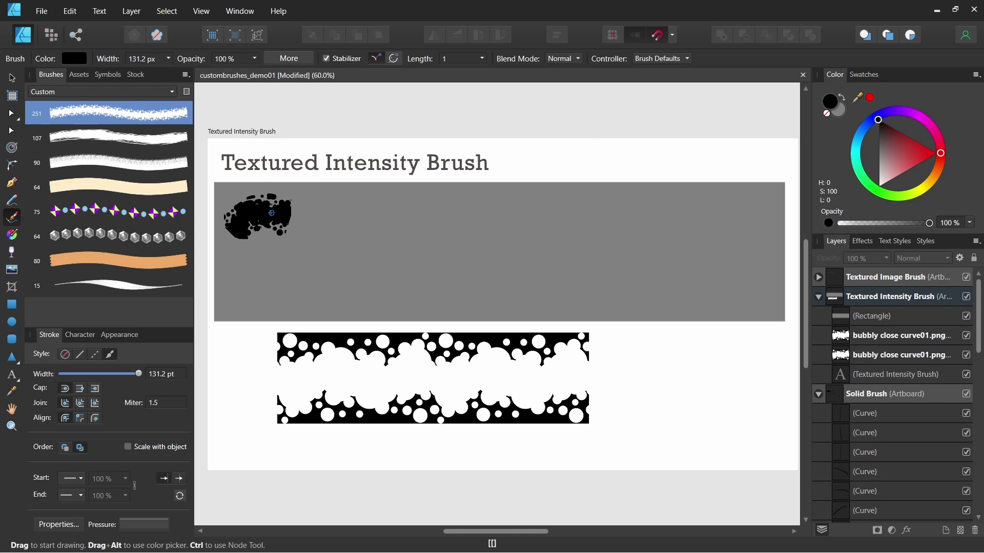
click(871, 97)
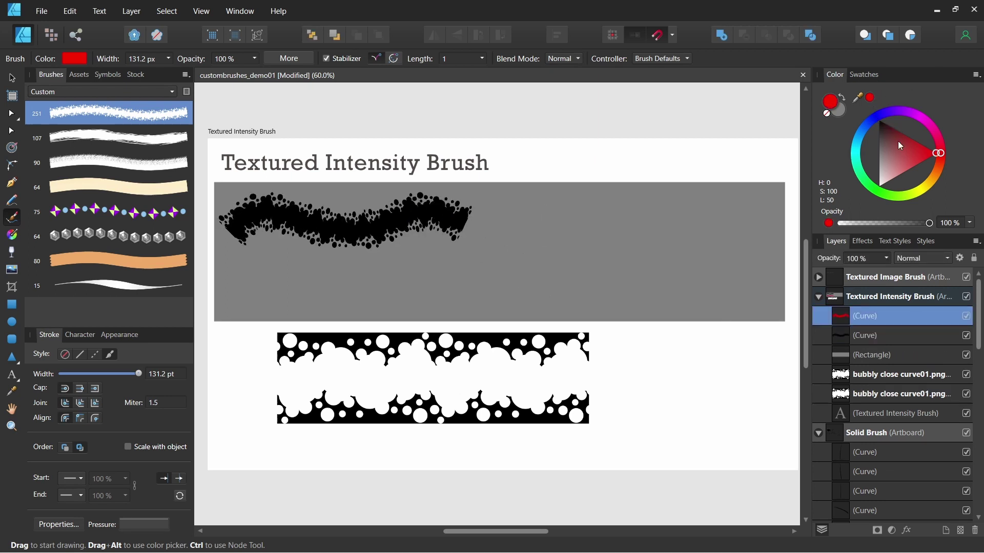
mouse_move(264, 279)
mouse_down()
mouse_move(246, 293)
mouse_move(435, 267)
mouse_move(477, 289)
mouse_up()
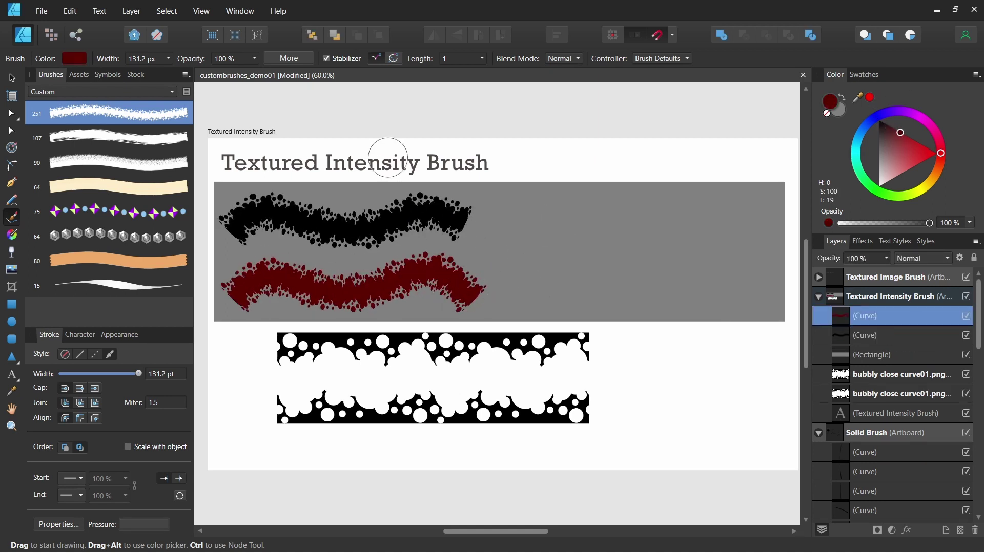
- Paint two dark red wavy strokes with Sumi-e brushes on the grey rectangle, a thin one at 20 px and a thicker one at 46.3 px
click(170, 97)
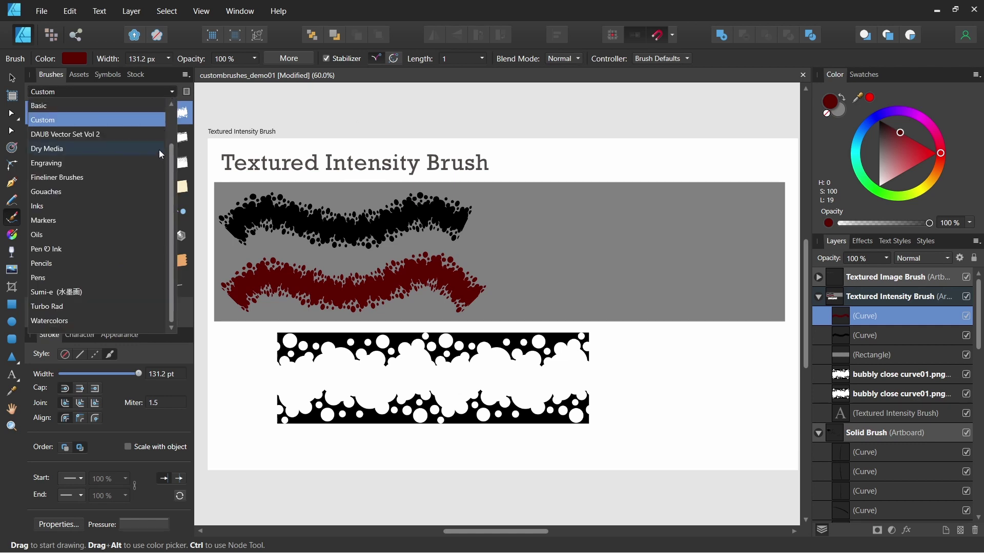
click(143, 293)
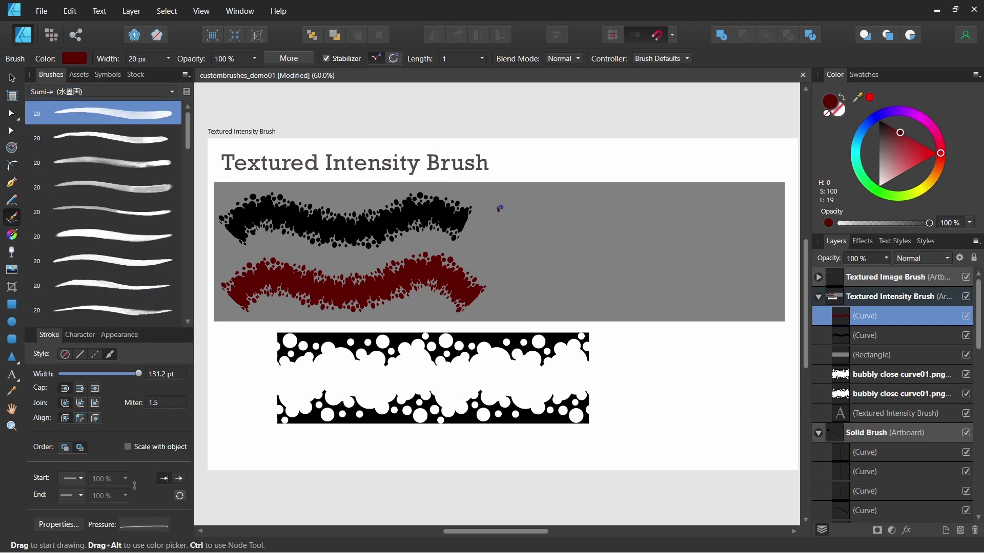
drag(499, 208, 632, 215)
click(144, 214)
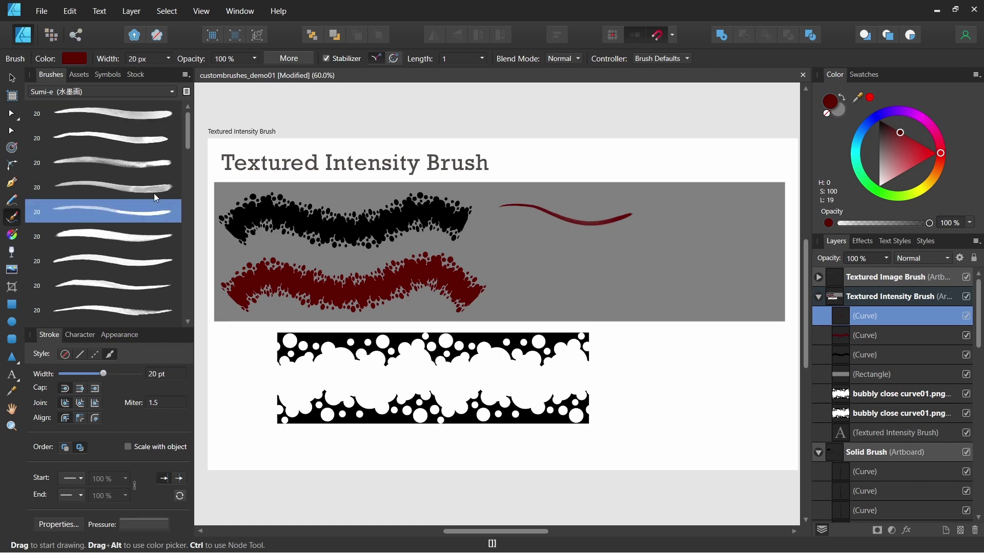
click(155, 188)
drag(484, 240, 652, 242)
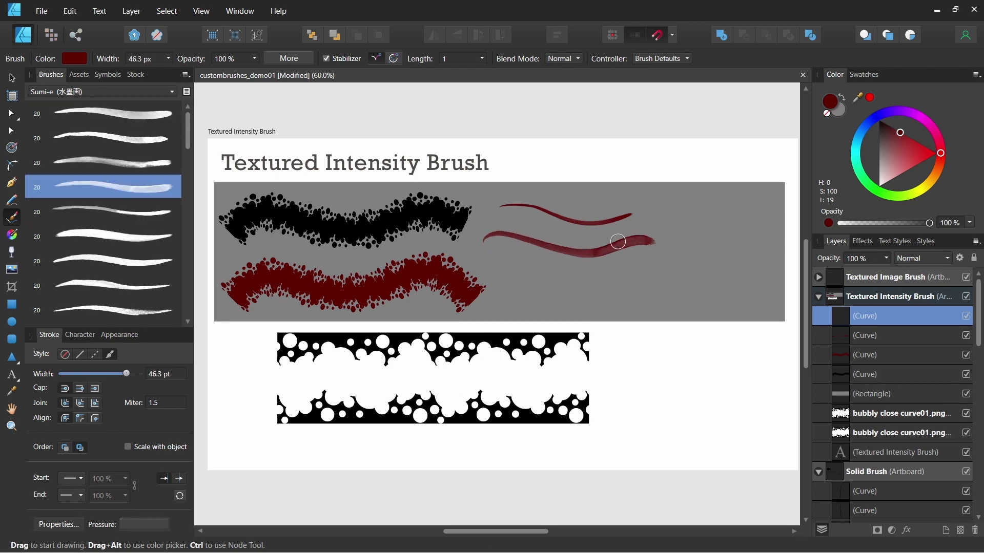
- Move the thicker Sumi-e stroke down so it overlaps the lower edge of the grey rectangle and the white artboard
scroll(618, 242, up, 3)
scroll(617, 241, up, 1)
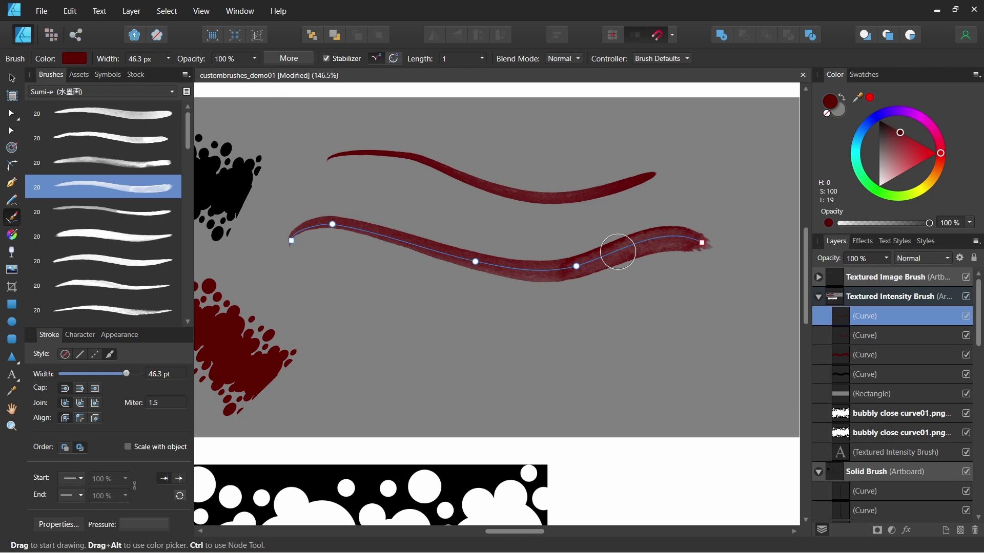
key(v)
mouse_move(617, 252)
mouse_down()
mouse_move(668, 450)
mouse_move(681, 433)
mouse_up()
click(687, 496)
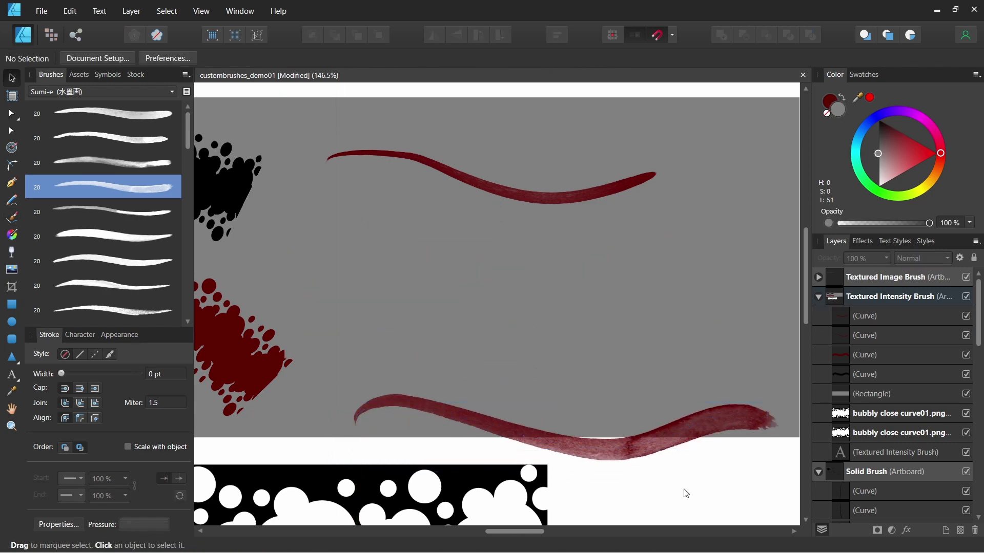
scroll(684, 488, down, 4)
drag(684, 489, 640, 347)
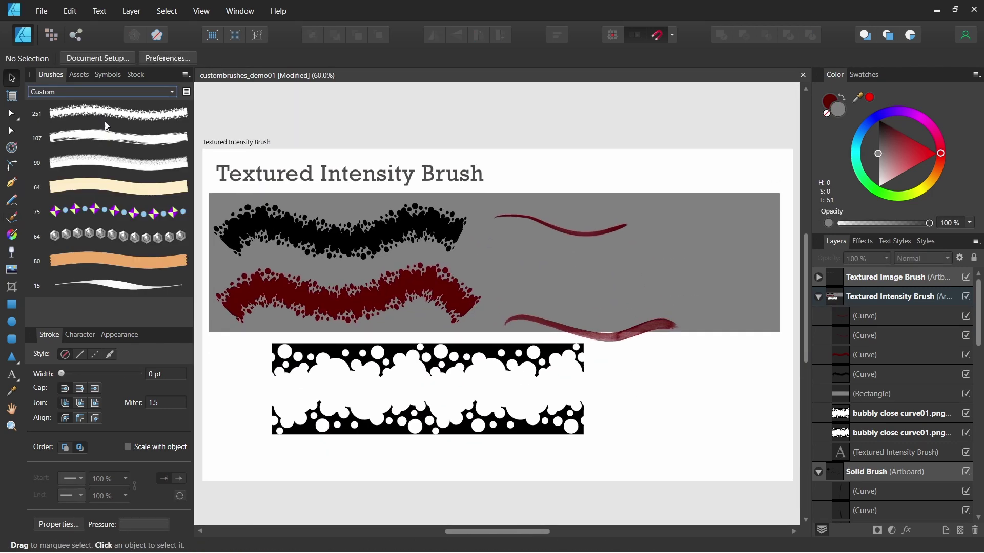
- Edit the bubbly close curve01 brush, trying the Stretch body mode and returning it to Repeat
double_click(117, 113)
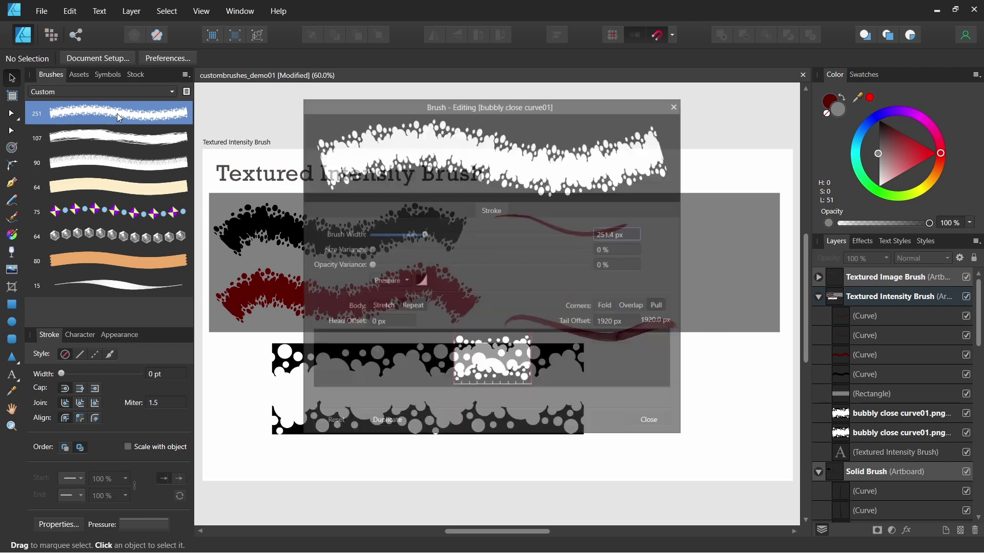
drag(549, 106, 761, 103)
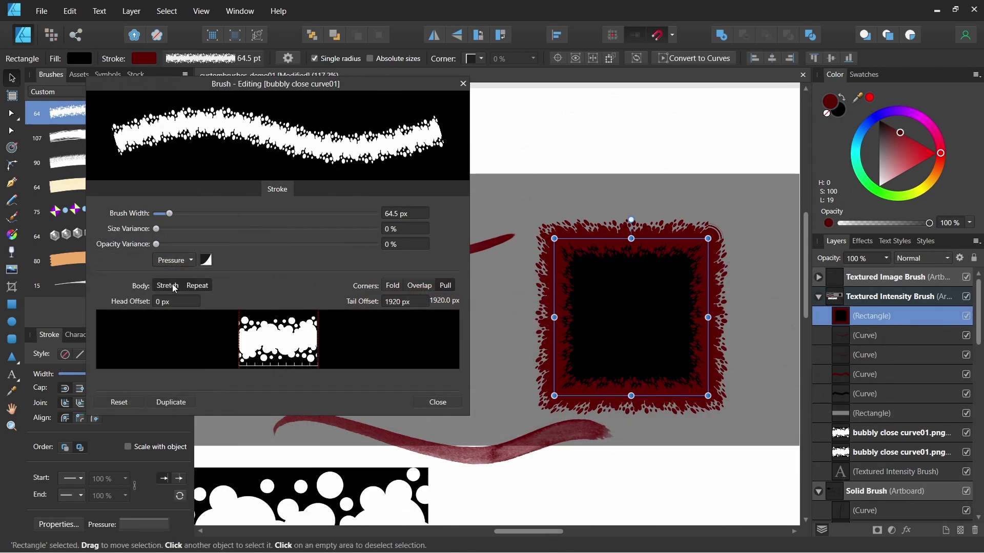
click(173, 285)
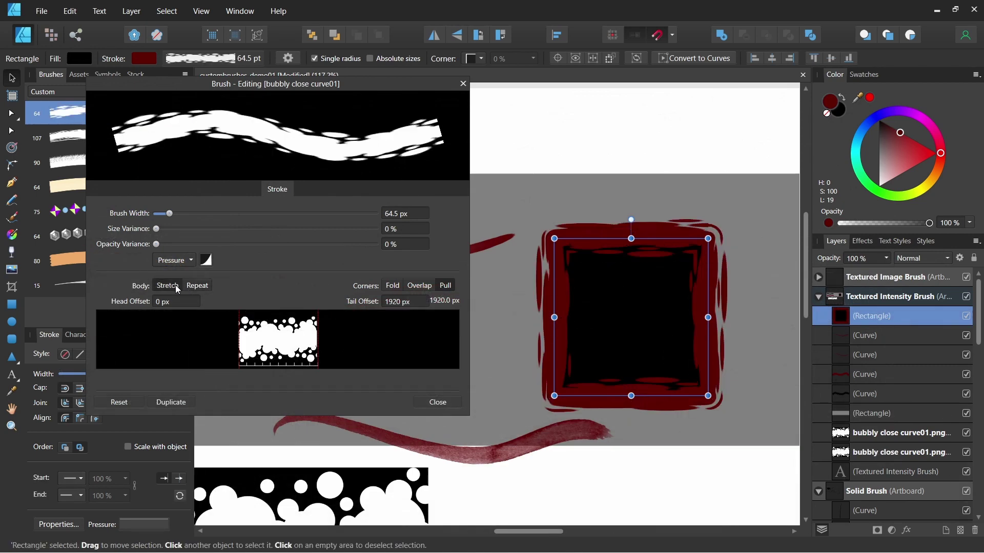
click(199, 285)
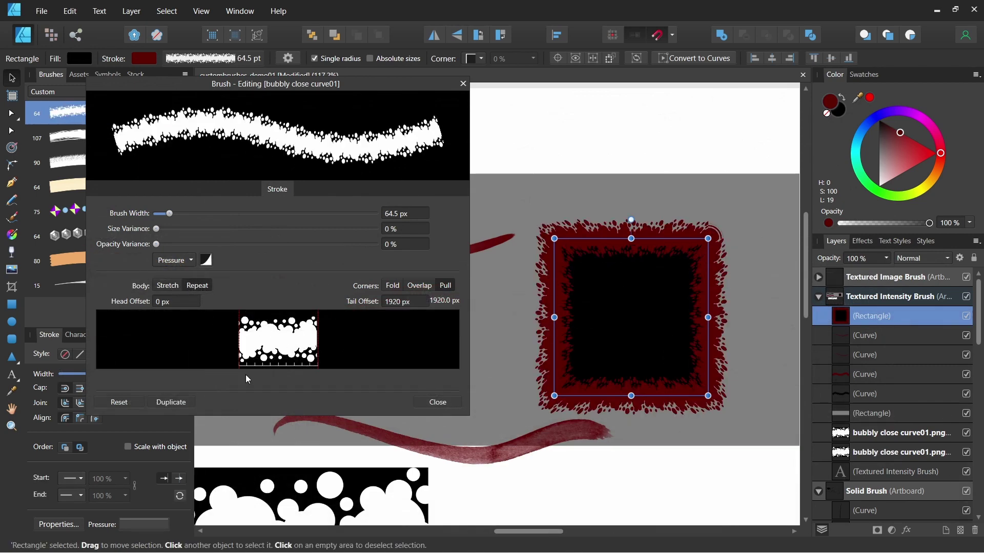
- Set the bubbly brush's tail offset to 1483.6 px and head offset to 399 px, and its corners to Fold
drag(317, 340, 301, 342)
drag(239, 342, 257, 342)
click(398, 287)
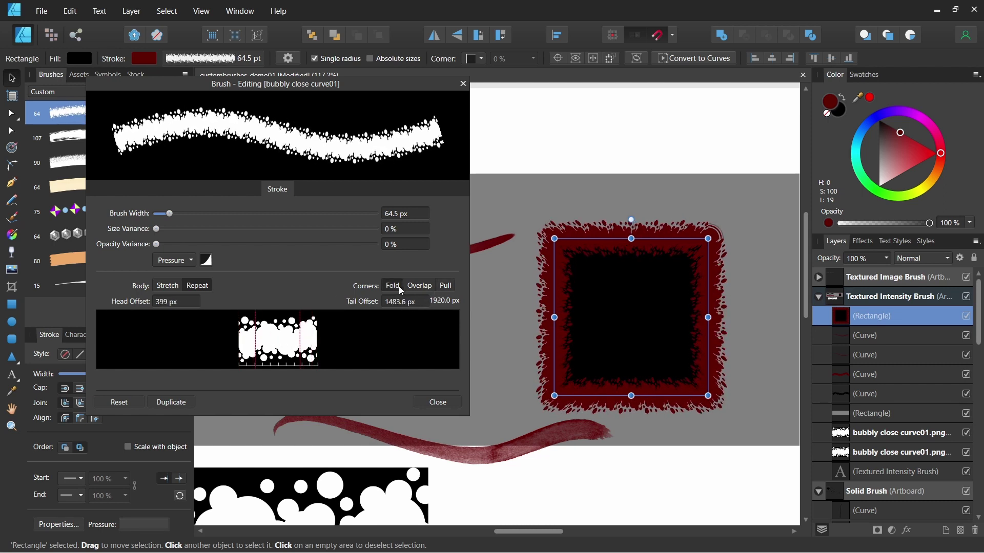
- Switch the bubbly brush's corners to Overlap
click(414, 287)
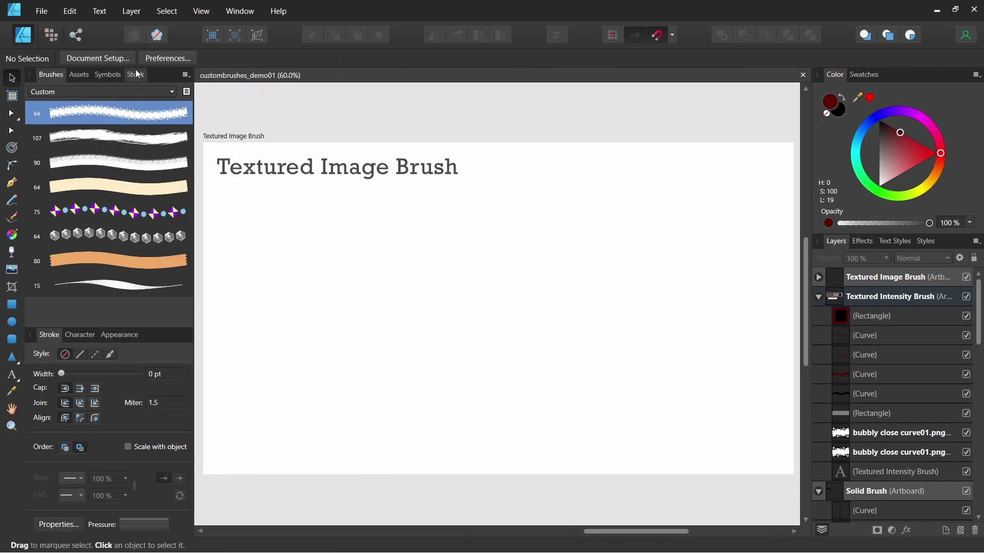
- Start a new textured image brush in the Custom category
click(185, 75)
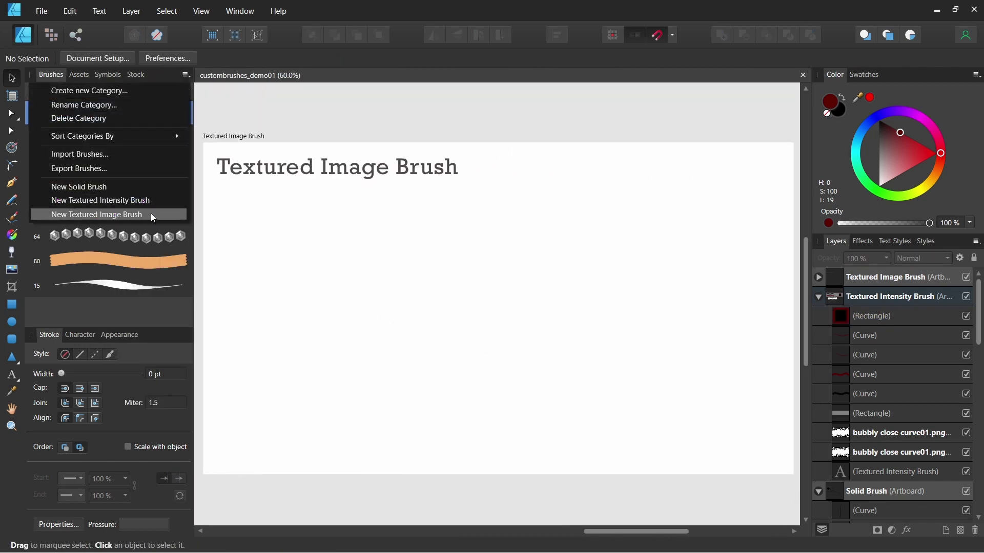
click(124, 214)
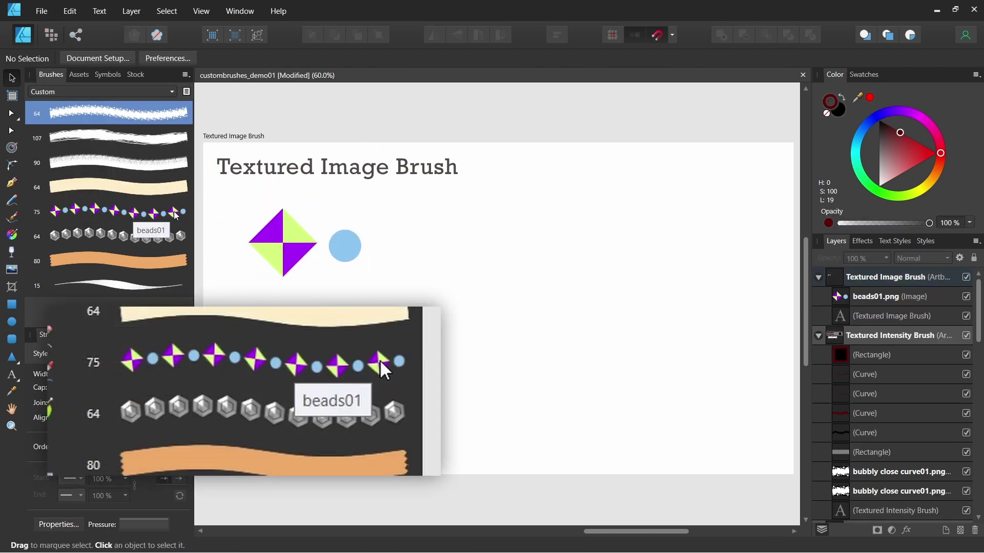
- Paint a short wavy stroke below the beads image with the beads01 brush at 75.3 px
click(382, 360)
mouse_move(247, 308)
mouse_down()
mouse_move(359, 325)
mouse_move(423, 307)
mouse_up()
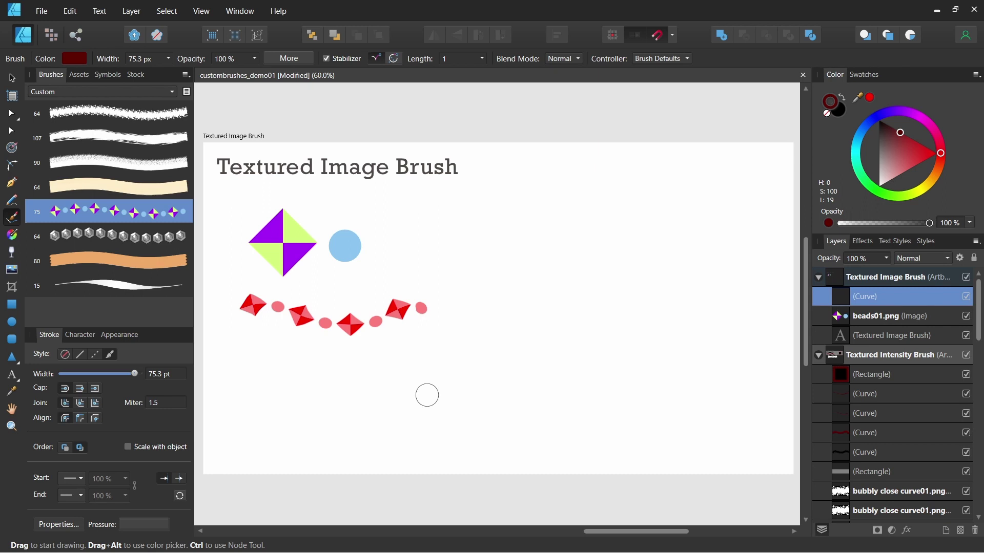
key(v)
key(ctrl+d)
- Place the beads02.png hexagon image to the right of the beads01 image
click(497, 237)
mouse_move(533, 274)
mouse_down()
mouse_move(494, 234)
mouse_move(499, 240)
mouse_up()
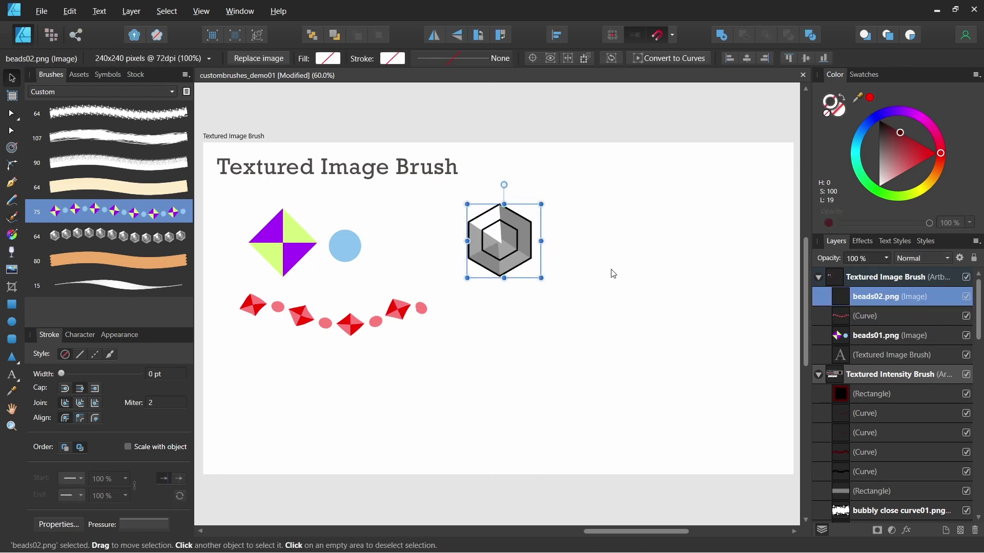
click(613, 272)
- Paint two curved strokes, one under the other, below the hexagon image with the hexagon bead brush at 64 px
click(172, 239)
key(b)
drag(468, 314, 601, 326)
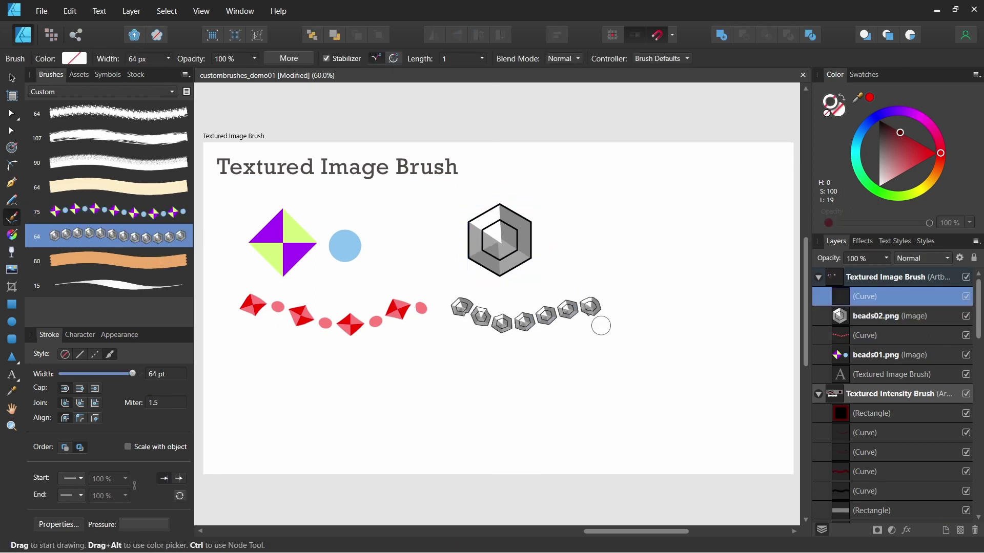
mouse_move(460, 350)
mouse_down()
mouse_move(537, 373)
mouse_move(599, 349)
mouse_up()
- Recolour the lower hexagon bead stroke purple
key(v)
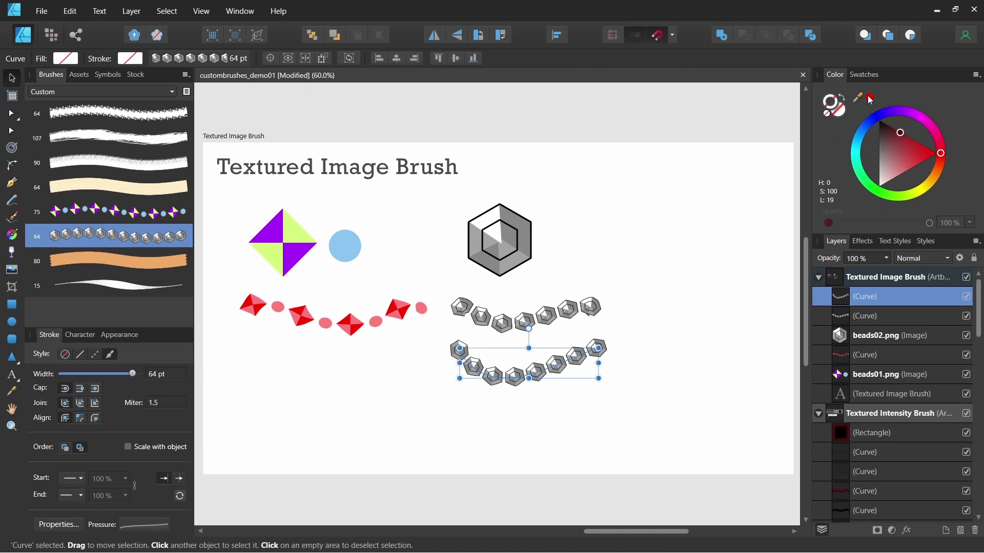
click(871, 99)
scroll(546, 375, up, 4)
mouse_move(900, 132)
mouse_down()
mouse_move(937, 152)
mouse_move(917, 110)
mouse_move(900, 110)
mouse_move(867, 184)
mouse_move(885, 158)
mouse_move(882, 138)
mouse_up()
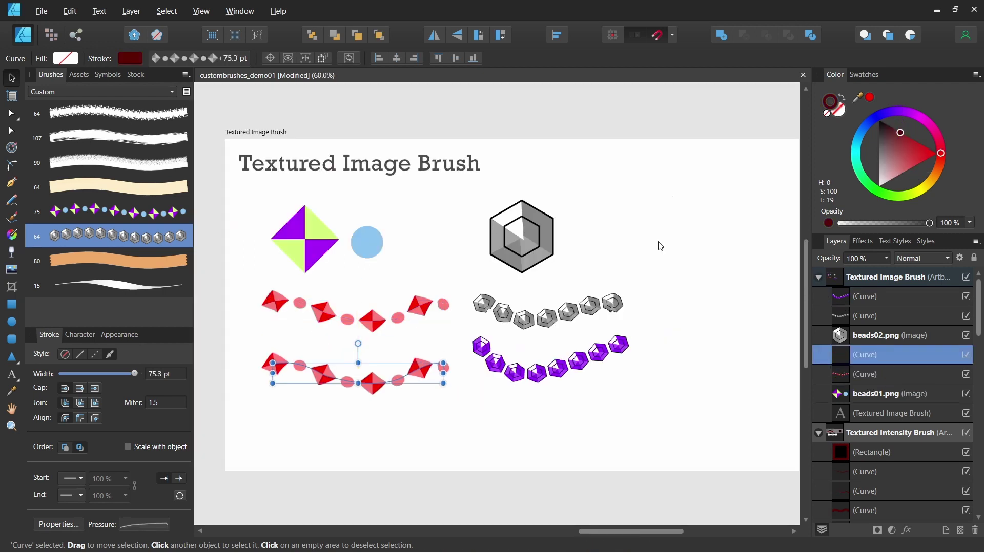
- Clear the stroke colour of the second beads01 stroke and paint a longer uncoloured beads01 stroke beneath it at 75.3 px
click(828, 113)
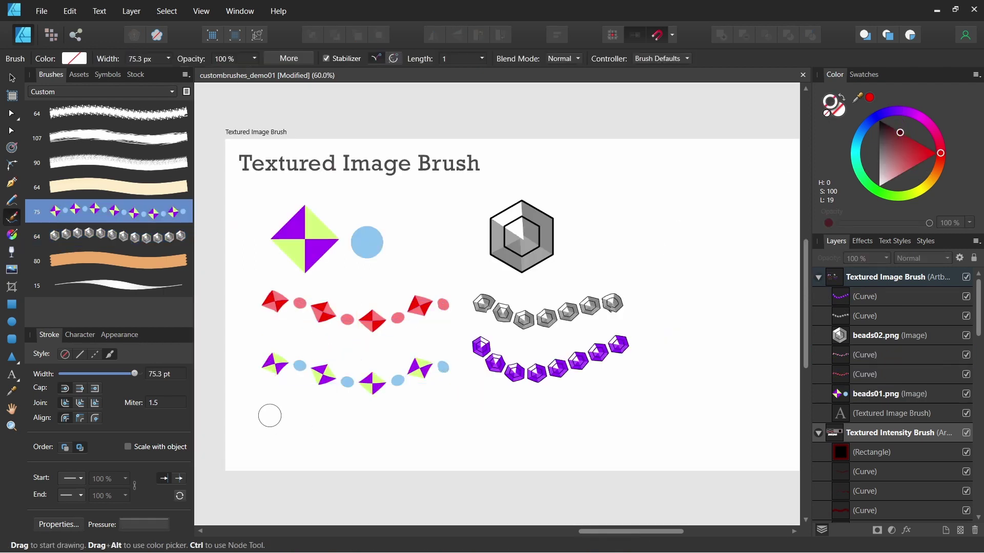
mouse_move(270, 415)
mouse_down()
mouse_move(384, 412)
mouse_move(555, 431)
mouse_move(612, 413)
mouse_up()
key(v)
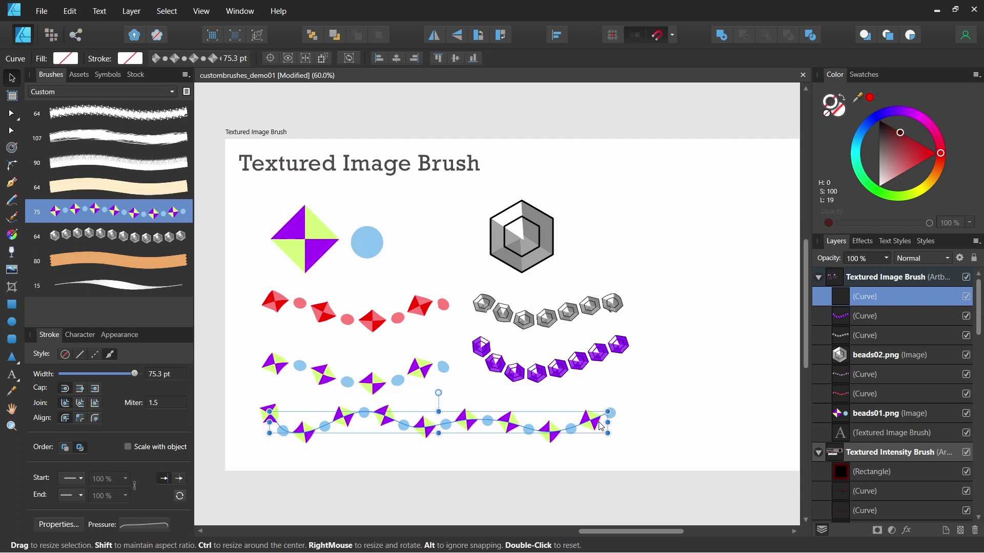
click(666, 415)
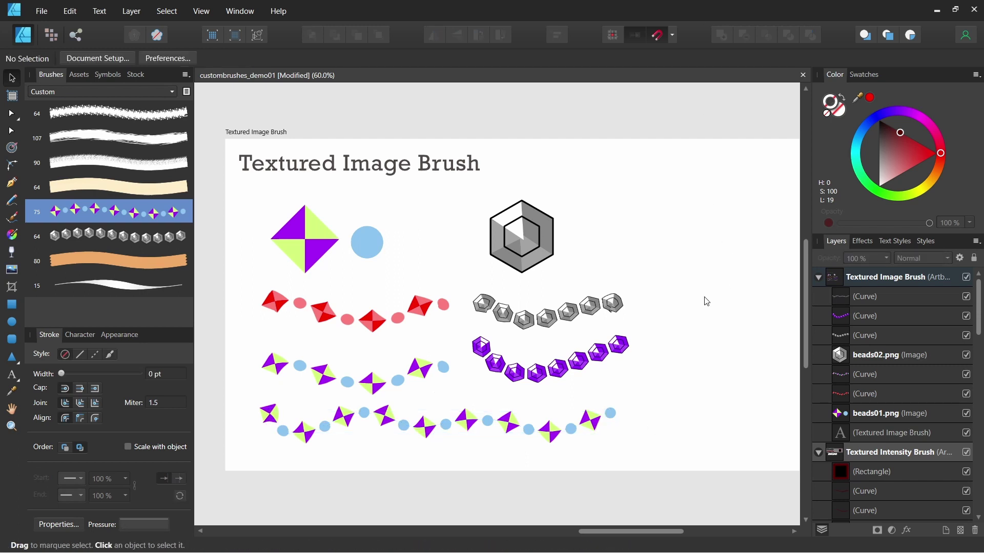
- Paint three short tape strokes to the right of the hexagon image with the orange tape brush at 80 px
click(174, 262)
key(b)
drag(637, 189, 773, 173)
scroll(686, 226, right, 1)
drag(635, 231, 753, 238)
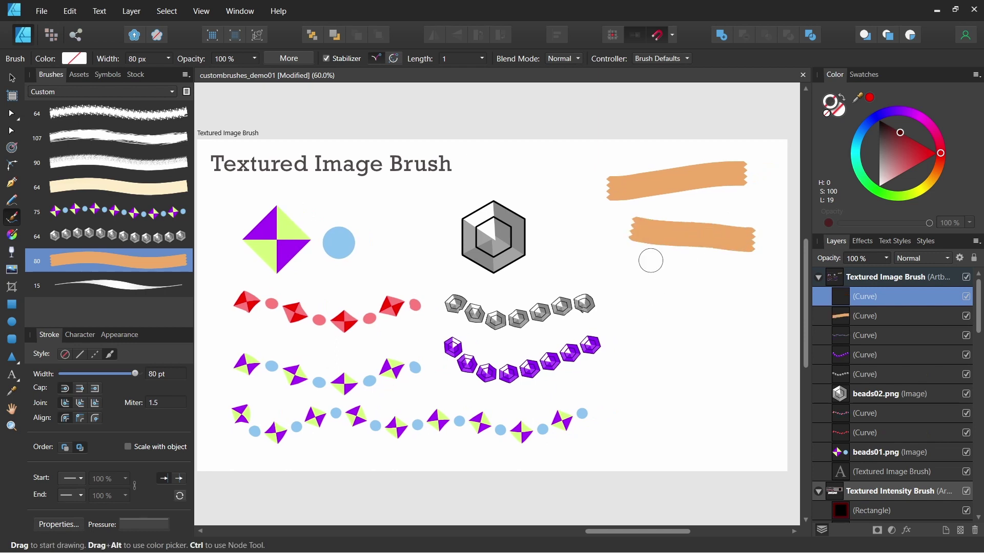
drag(619, 267, 745, 263)
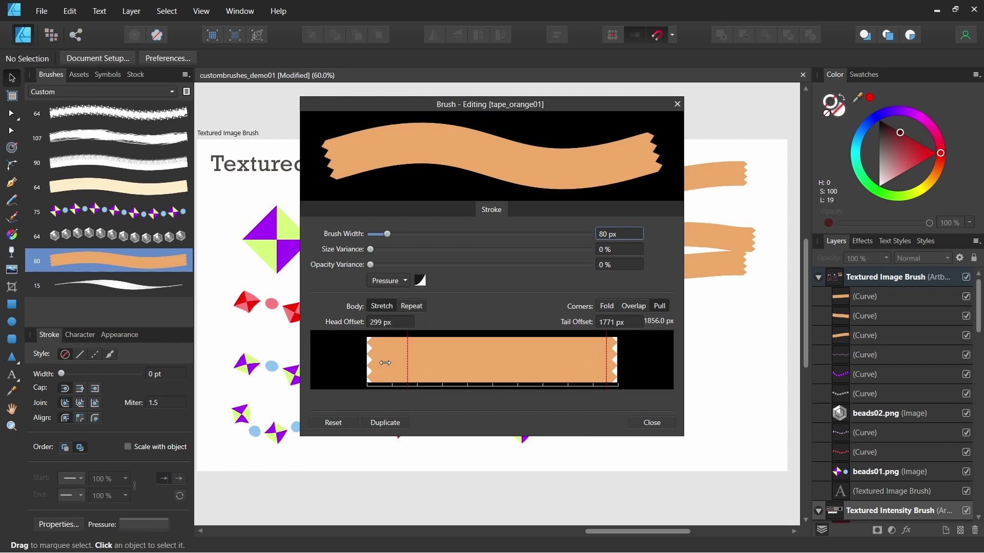
- Set the tape_orange01 brush's head offset to 85 px
click(389, 324)
text(85)
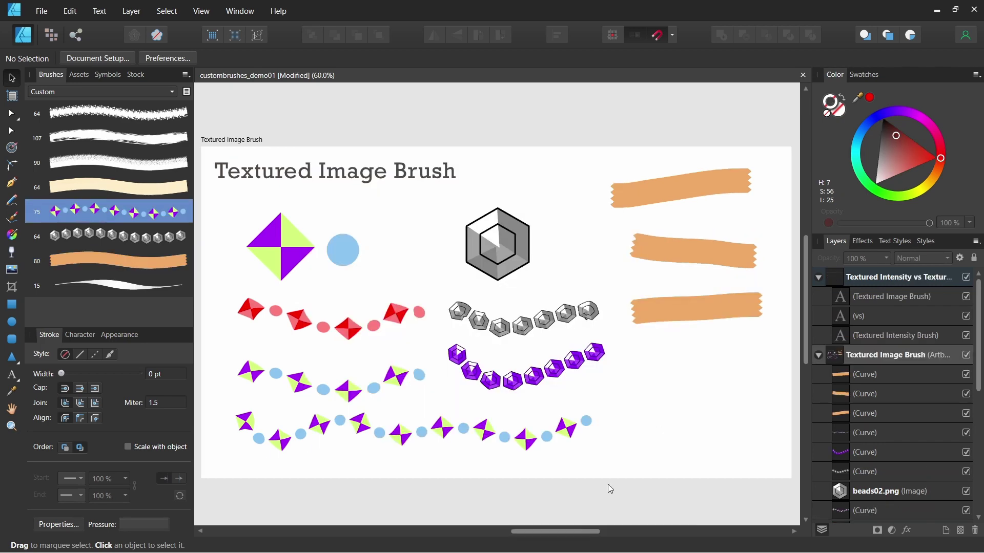
- Place the bubbly close curve01.png image below the Textured Intensity Brush heading on the comparison artboard
drag(569, 532, 674, 526)
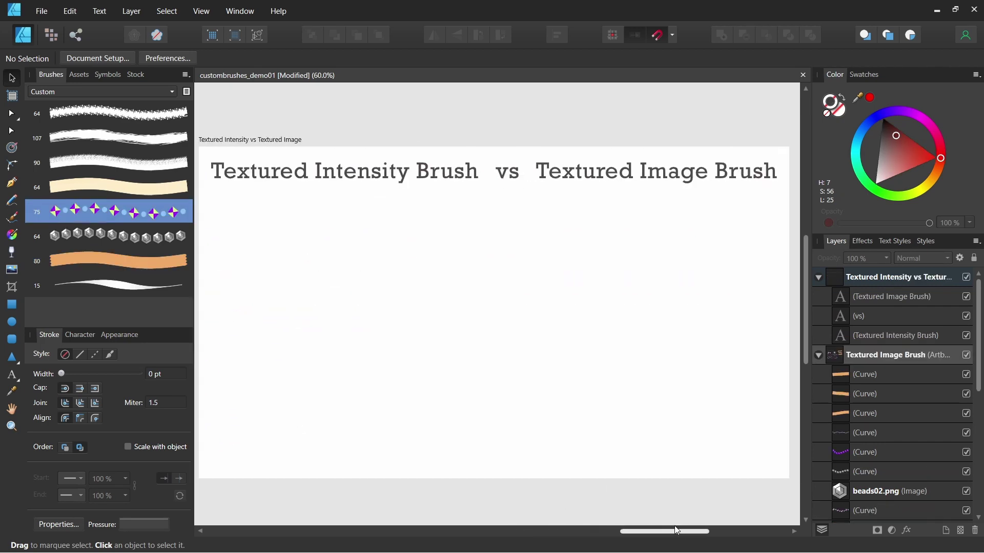
drag(368, 122, 591, 369)
drag(644, 379, 336, 208)
click(246, 215)
- Paint a wavy bubbly close curve01 stroke below its image, 100 pt wide, and colour it dark purple (H 274, S 56, L 25)
click(179, 122)
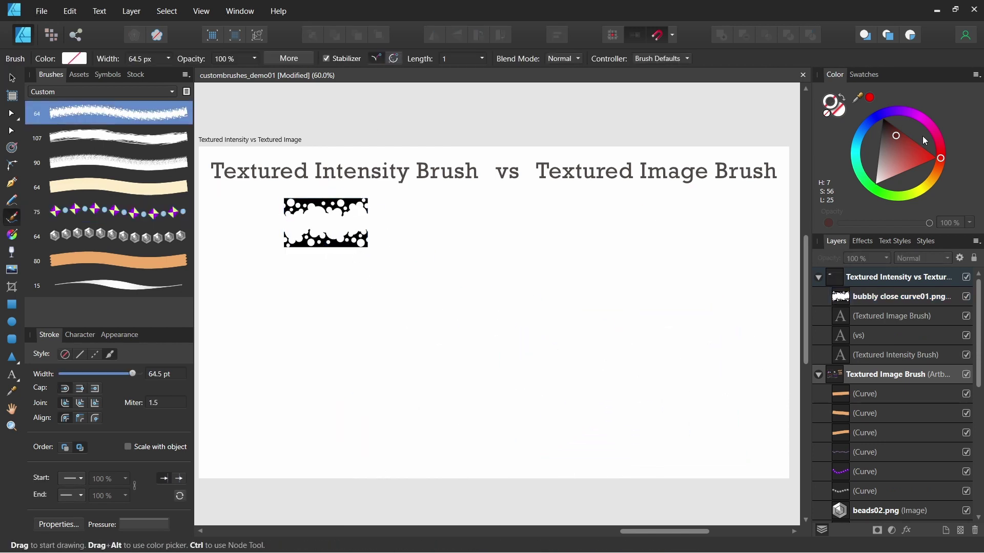
mouse_move(224, 278)
mouse_down()
mouse_move(302, 294)
mouse_move(451, 287)
mouse_up()
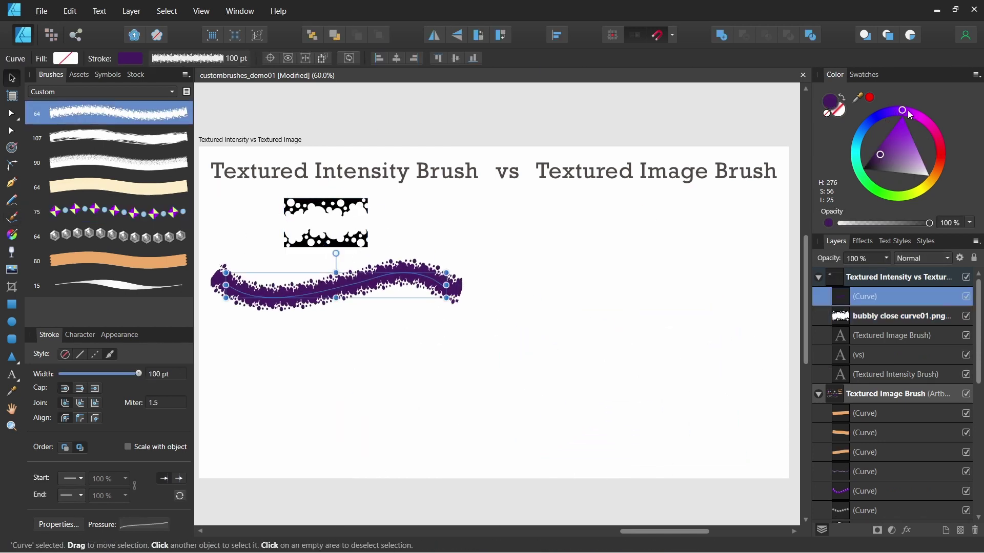
drag(904, 110, 936, 162)
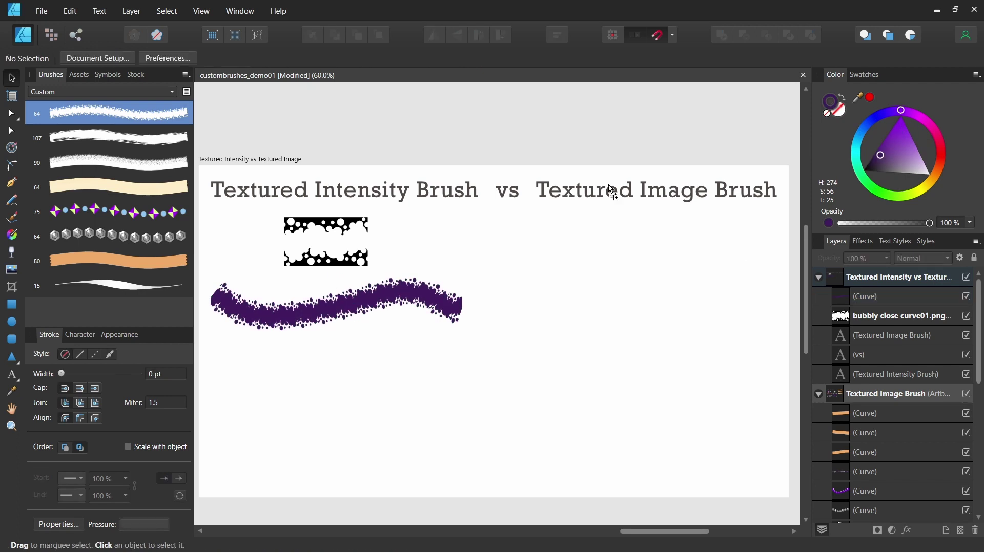
- Place the tape_orange01.png image below the Textured Image Brush heading, aligned with the bubbly image
drag(609, 185, 612, 243)
drag(682, 287, 591, 269)
drag(522, 226, 701, 260)
drag(774, 279, 629, 242)
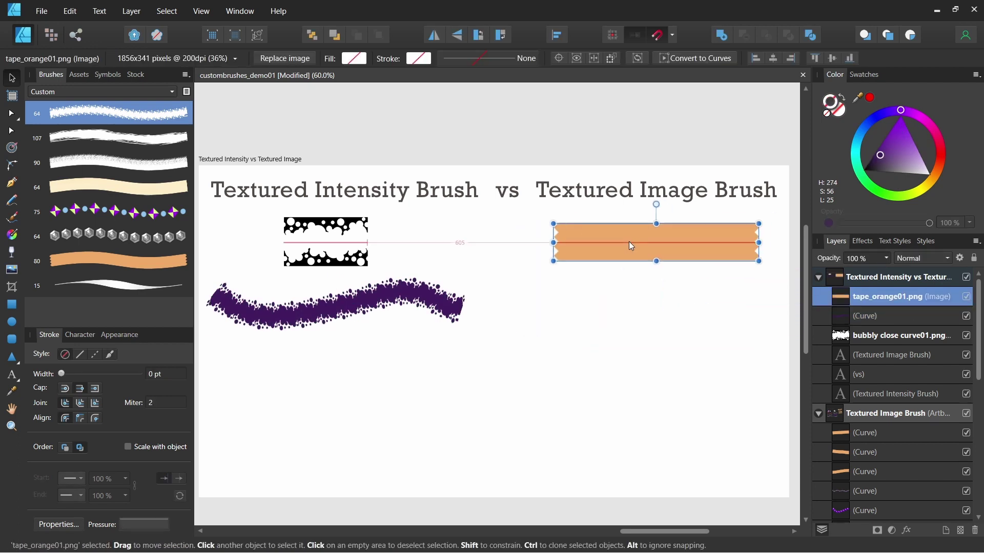
click(513, 246)
- Paint two orange tape strokes at 80 px below the tape image, with no stroke colour applied
click(176, 252)
drag(556, 299, 728, 291)
key(v)
click(826, 114)
click(697, 347)
key(b)
drag(649, 328, 755, 339)
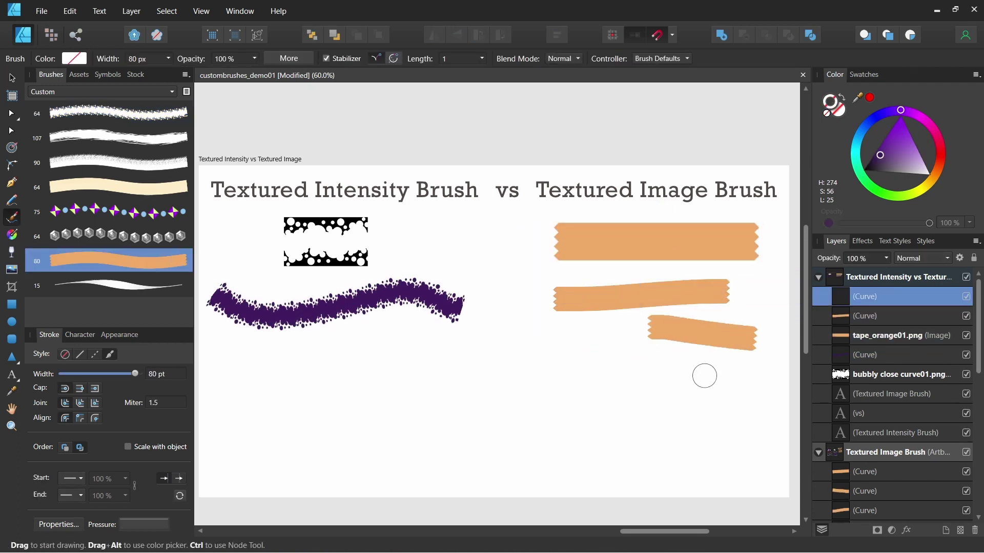
- Place a small beads01.png image below the first tape stroke, left of the second one
key(v)
drag(509, 181, 630, 396)
mouse_move(692, 431)
mouse_down()
mouse_move(606, 384)
mouse_move(559, 338)
mouse_up()
click(523, 366)
- Paint a curved uncoloured beads01 stroke below the small beads image and slightly reduce its width
key(b)
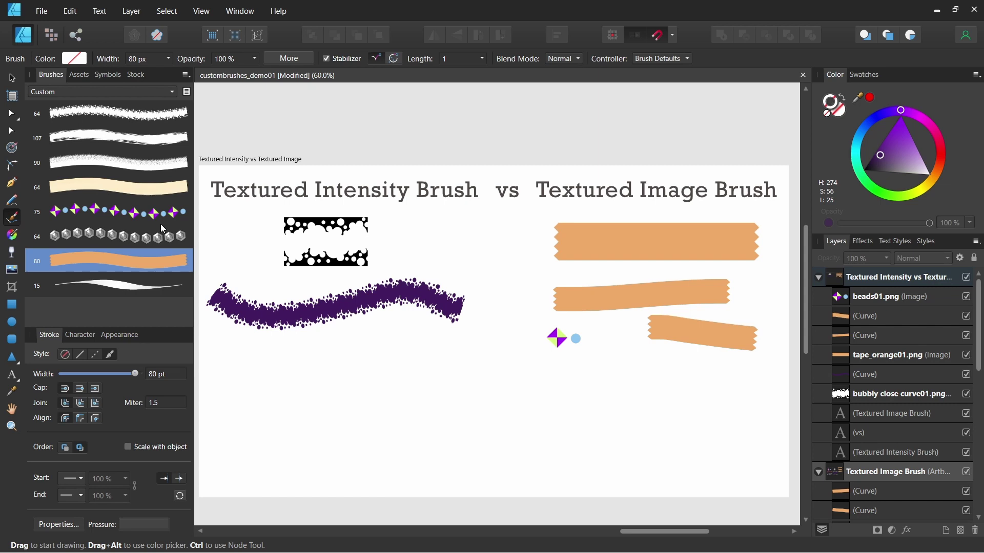
click(118, 211)
drag(538, 383, 717, 396)
key(v)
drag(135, 374, 130, 375)
click(715, 403)
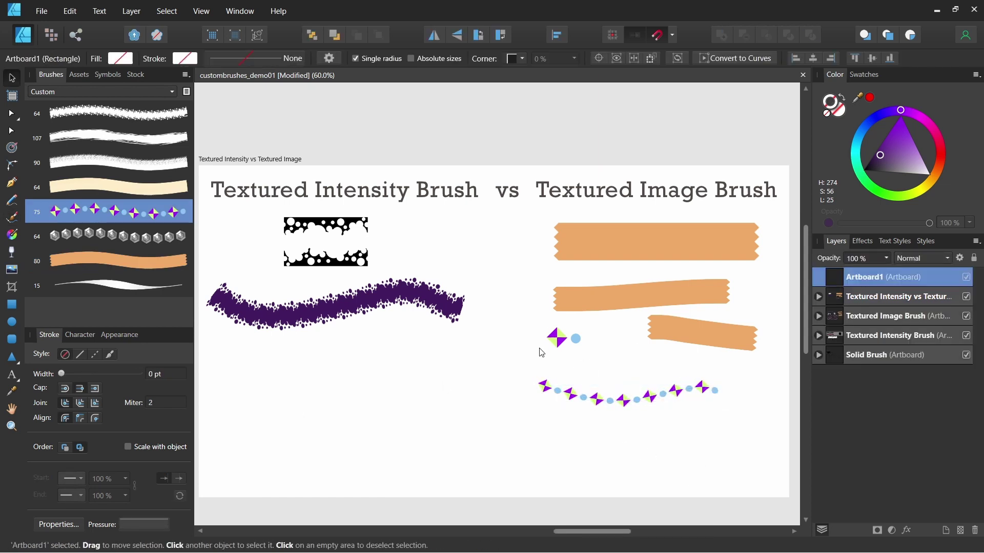
- Draw a straight horizontal black line across the upper part of Artboard1 with the Pen tool and widen its stroke to 35.8 pt
key(ctrl+d)
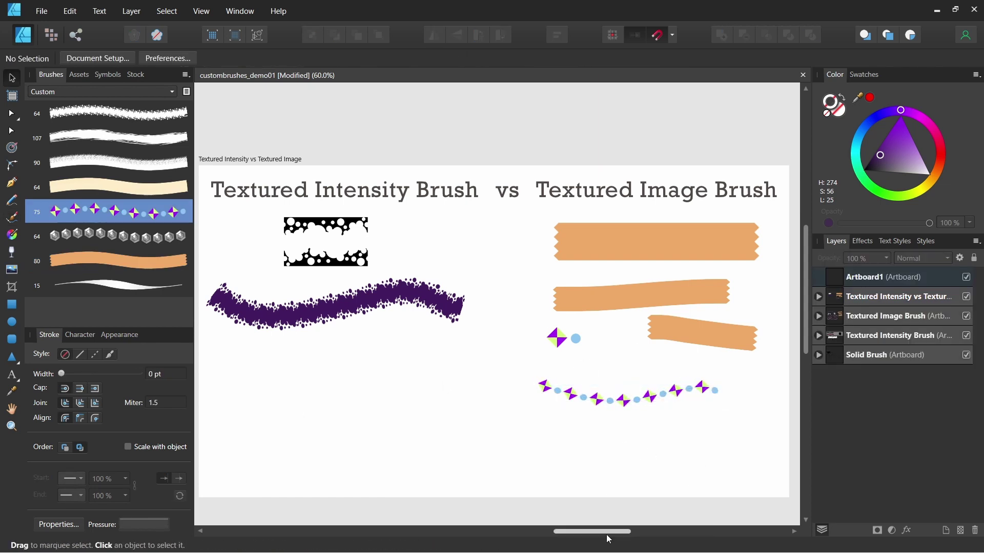
drag(608, 531, 700, 530)
click(522, 318)
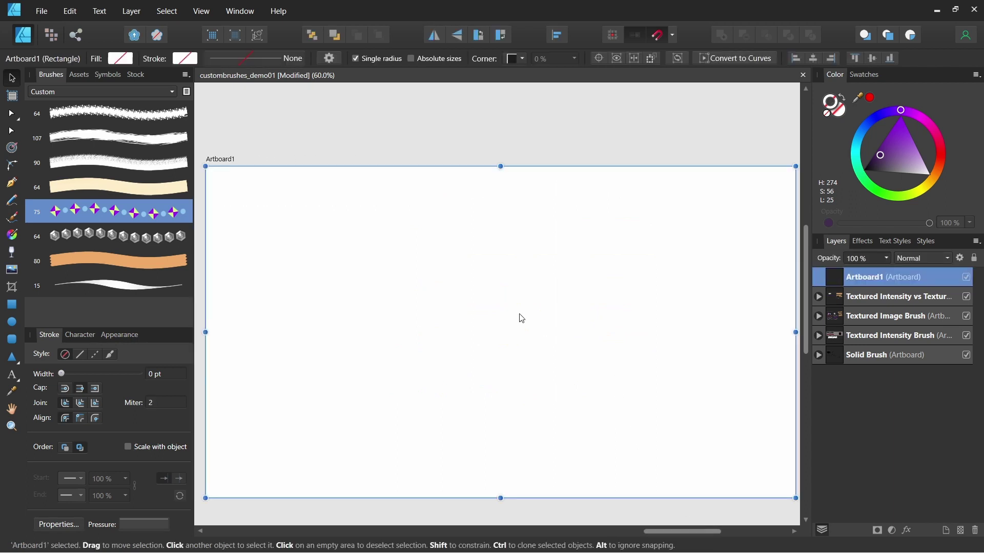
click(478, 140)
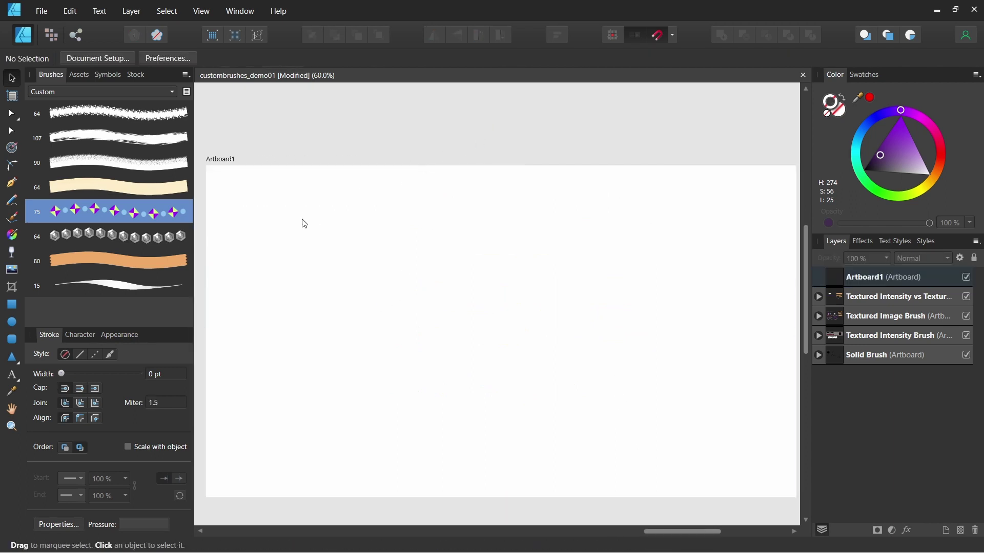
click(11, 182)
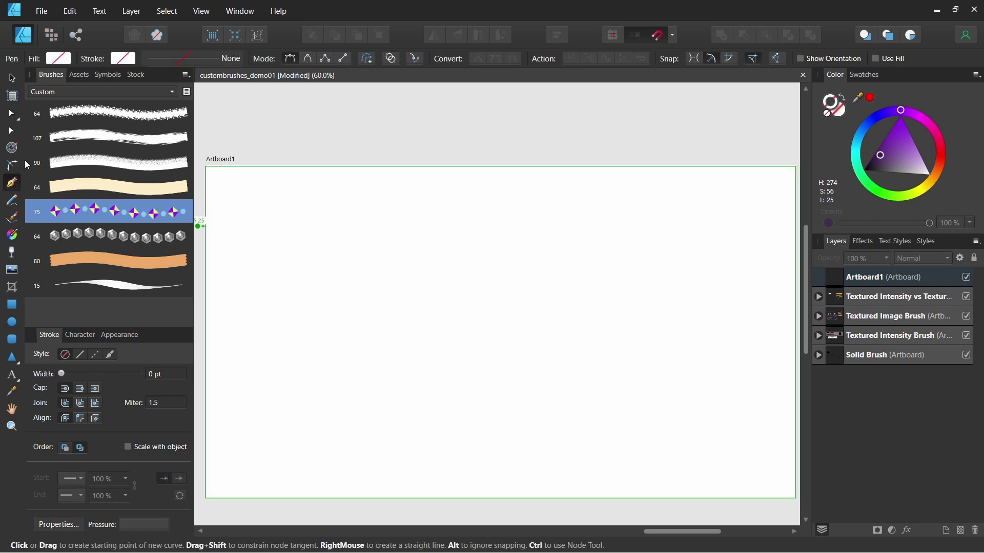
drag(885, 168, 863, 170)
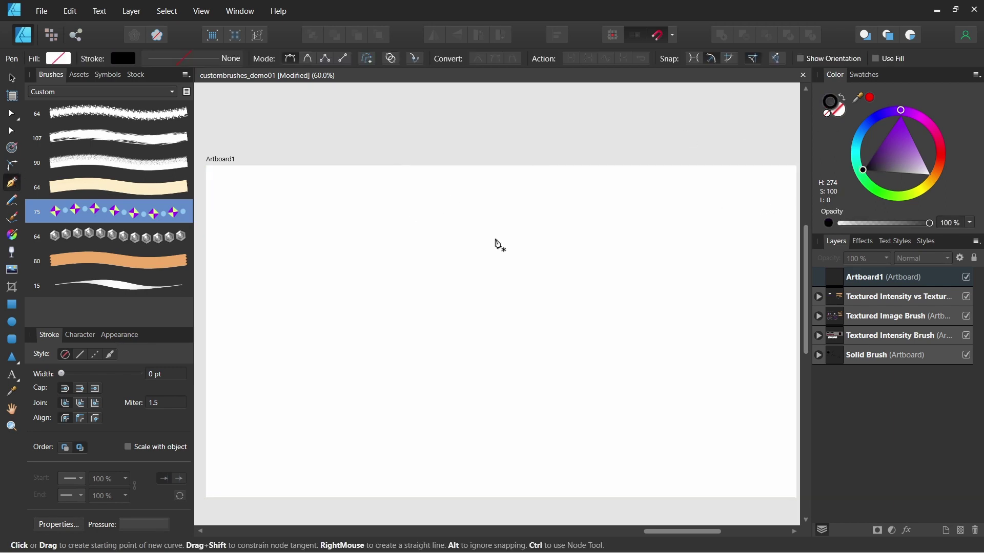
click(251, 211)
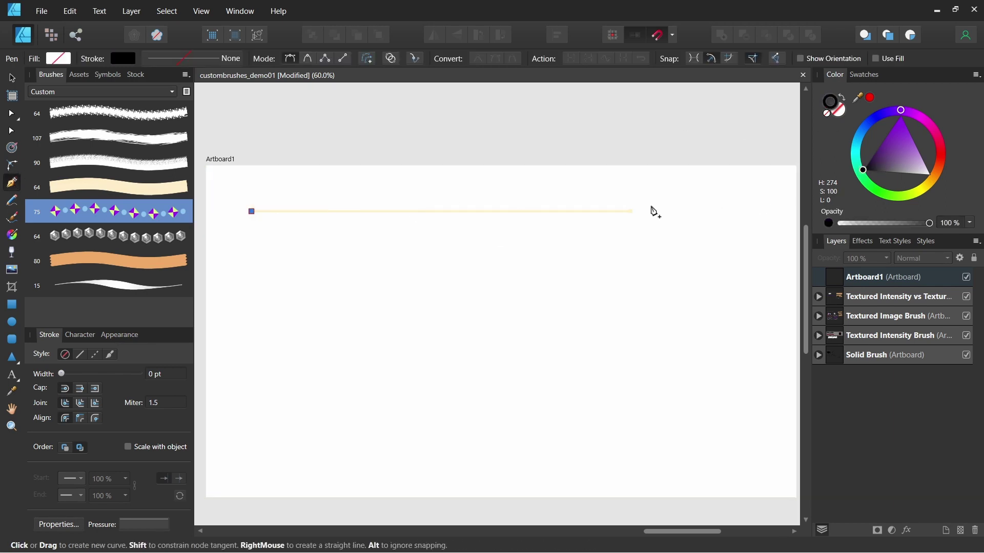
click(715, 211)
key(v)
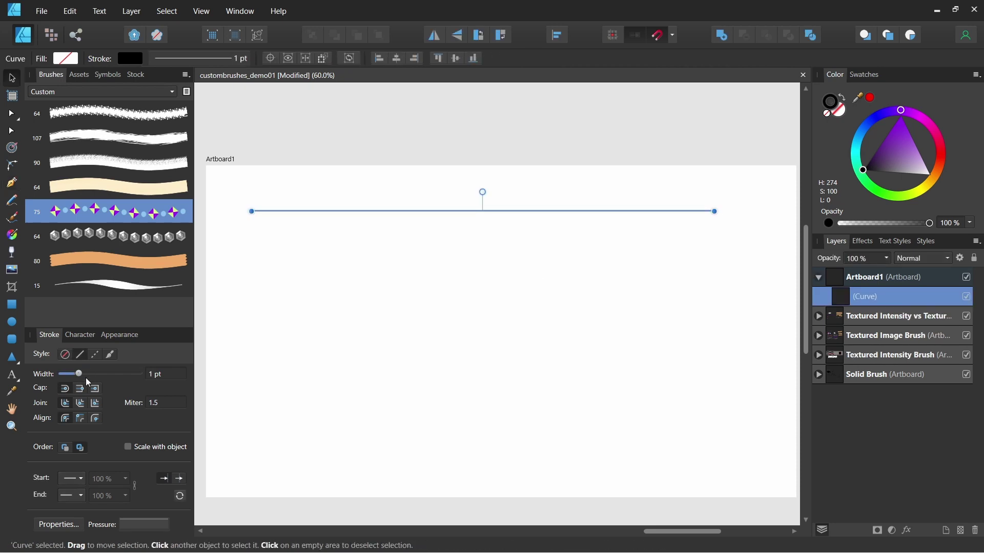
drag(79, 375, 121, 379)
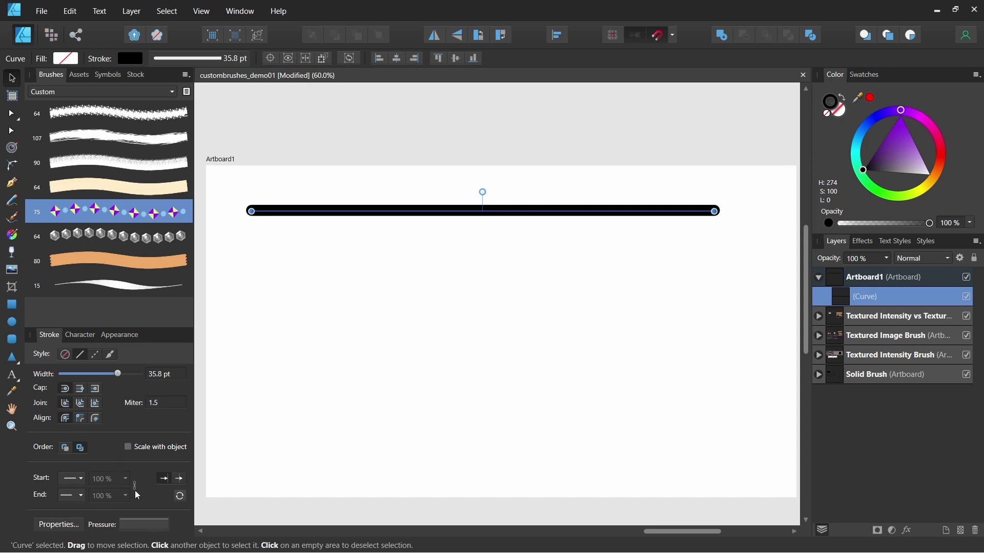
- Shape the black line's pressure profile into an irregular curve by adding many nodes that dip and rise along its length
click(148, 518)
drag(42, 402, 67, 393)
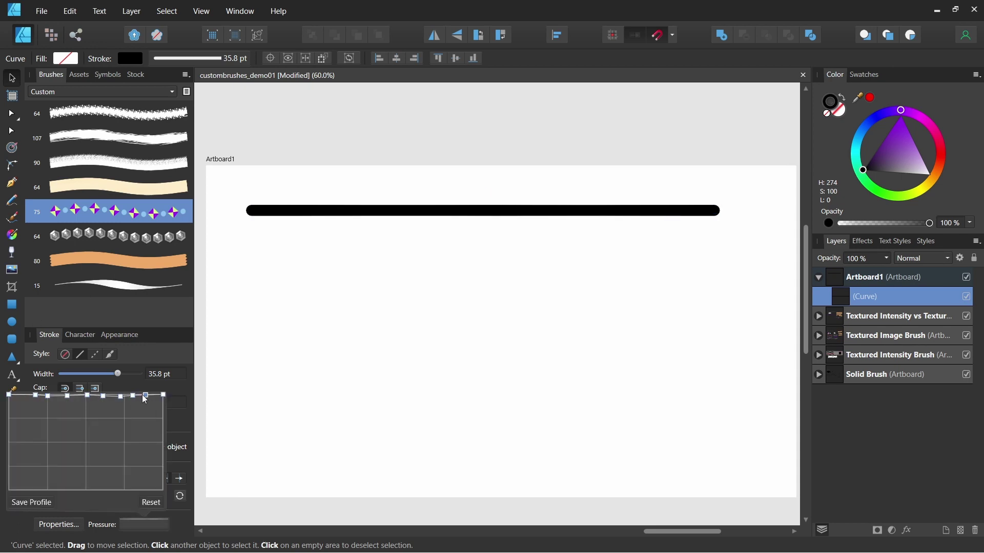
drag(143, 395, 146, 395)
mouse_move(22, 398)
mouse_down()
mouse_move(57, 399)
mouse_move(23, 406)
mouse_move(52, 408)
mouse_up()
drag(87, 395, 121, 418)
drag(133, 395, 138, 409)
drag(146, 395, 95, 426)
drag(23, 405, 35, 419)
drag(111, 421, 112, 407)
mouse_move(35, 419)
mouse_down()
mouse_move(18, 422)
mouse_move(29, 418)
mouse_move(21, 400)
mouse_up()
click(18, 407)
drag(36, 401, 39, 406)
drag(52, 407, 55, 429)
drag(67, 395, 92, 400)
mouse_move(95, 426)
mouse_down()
mouse_move(104, 430)
mouse_move(120, 406)
mouse_up()
drag(121, 418, 136, 436)
mouse_move(124, 428)
mouse_down()
mouse_move(124, 437)
mouse_move(146, 413)
mouse_up()
drag(135, 436, 154, 396)
drag(146, 413, 146, 406)
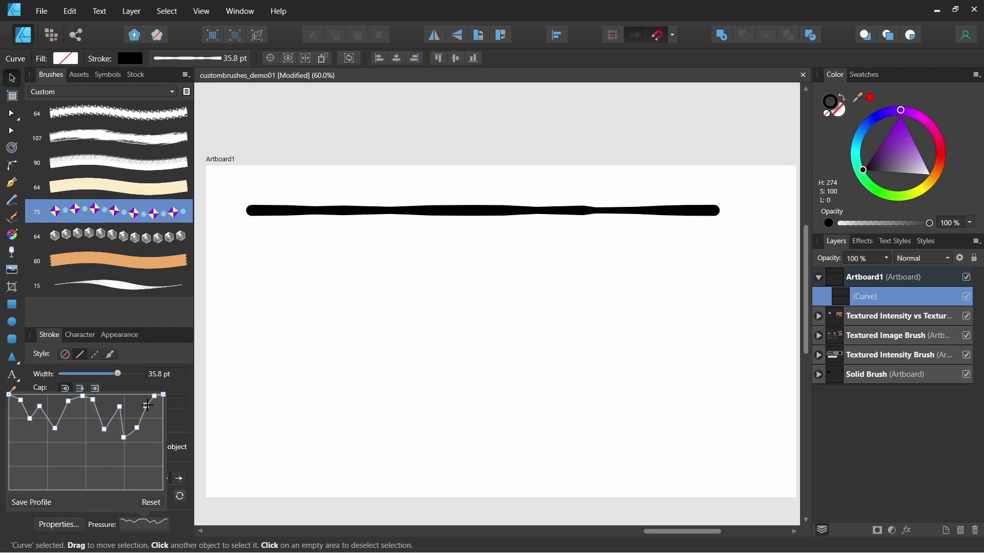
drag(61, 416, 63, 421)
drag(69, 401, 23, 427)
drag(21, 400, 19, 400)
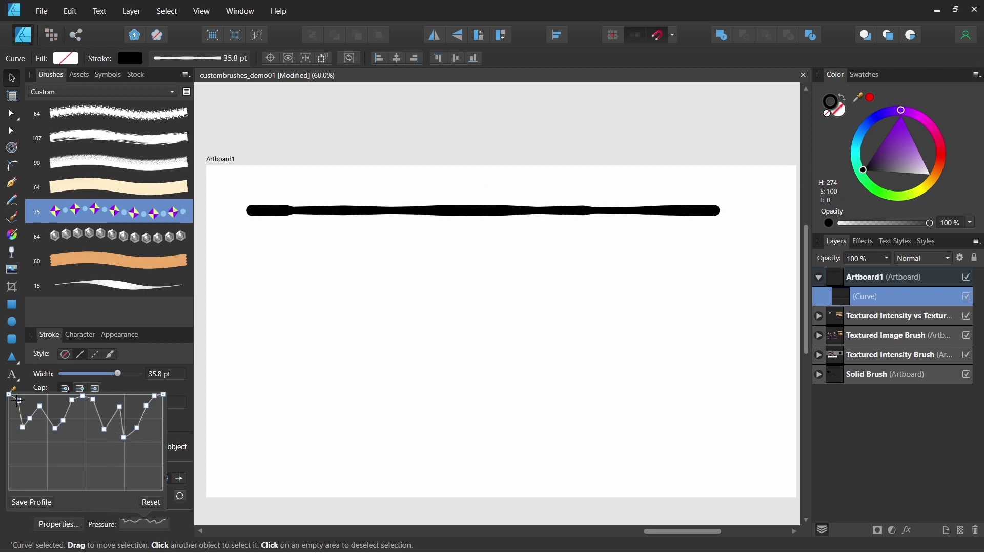
click(549, 333)
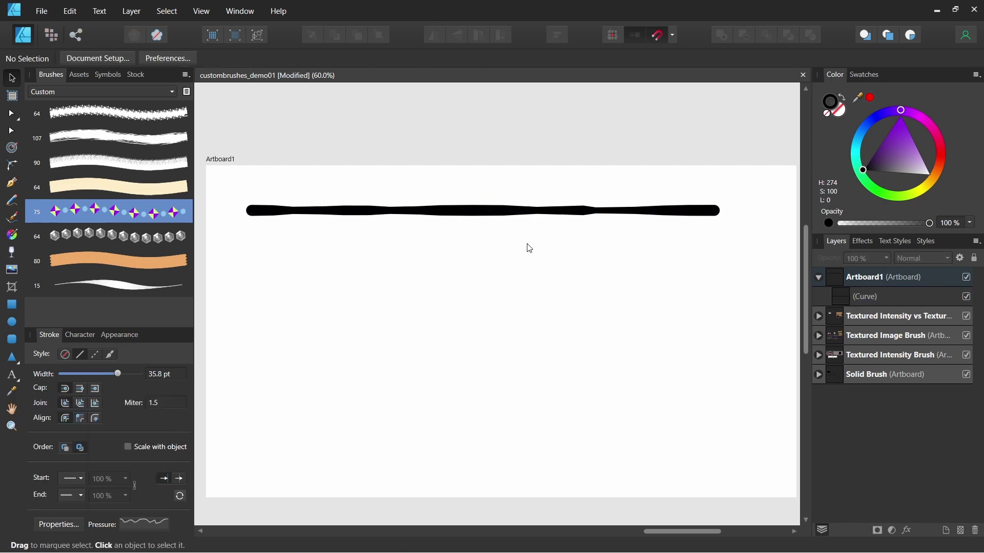
- Duplicate the uneven black line a short distance below the original
click(543, 218)
drag(549, 222, 543, 263)
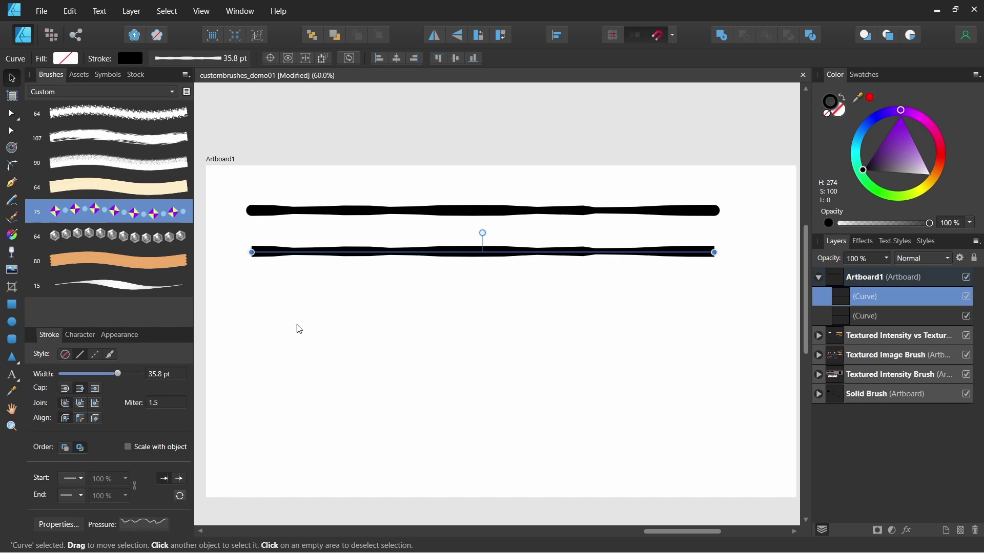
- Draw a long thin black-filled rectangle without a stroke below the two uneven lines and convert it to curves
click(428, 305)
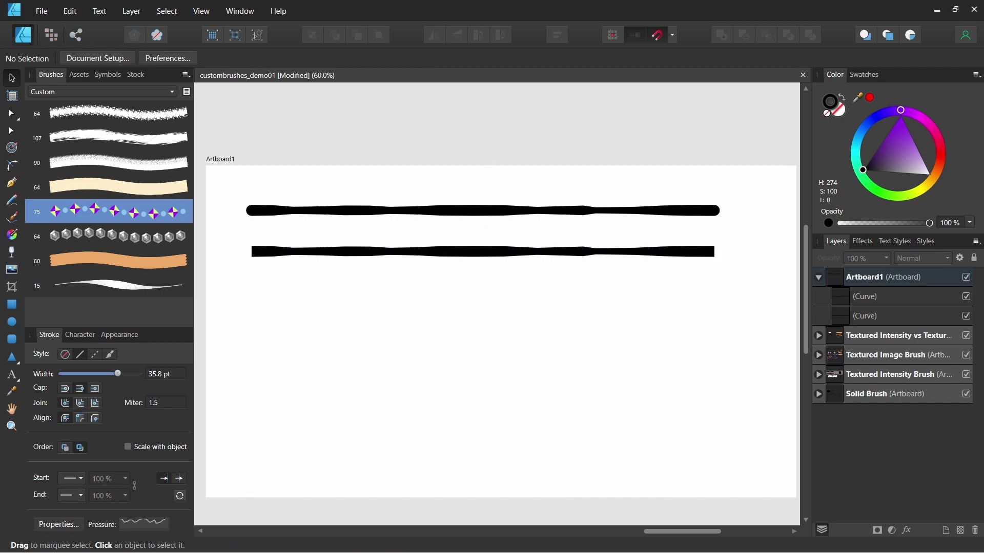
click(12, 306)
click(843, 100)
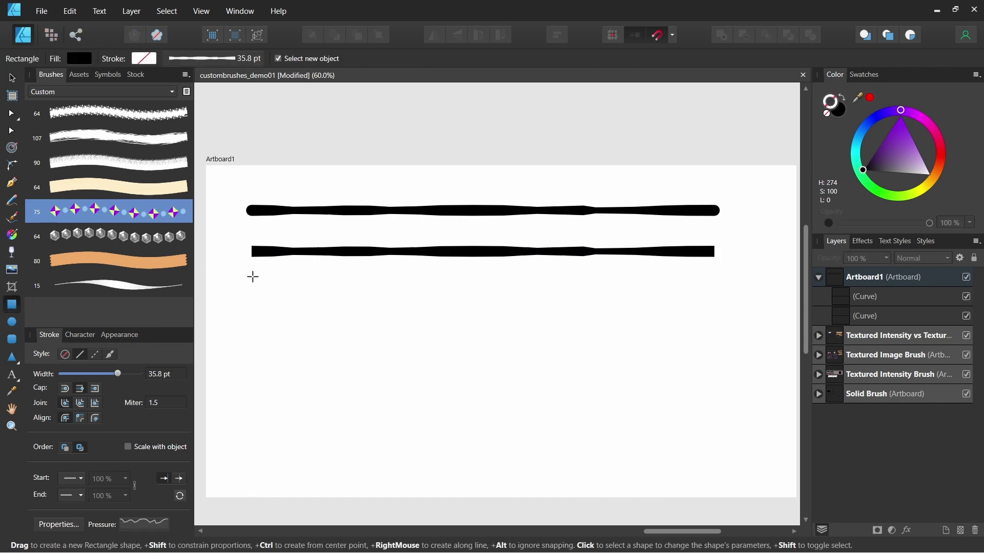
drag(244, 282, 742, 292)
key(v)
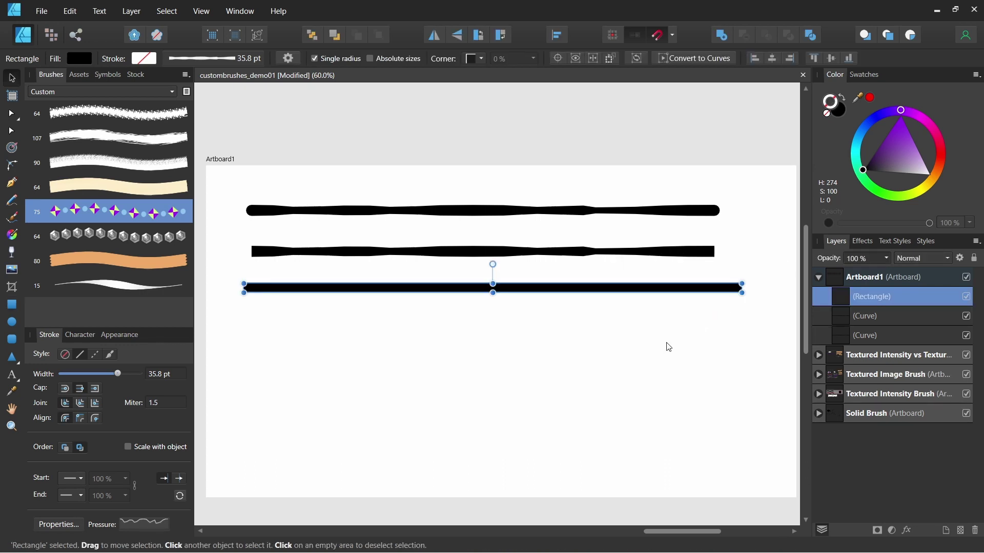
click(700, 61)
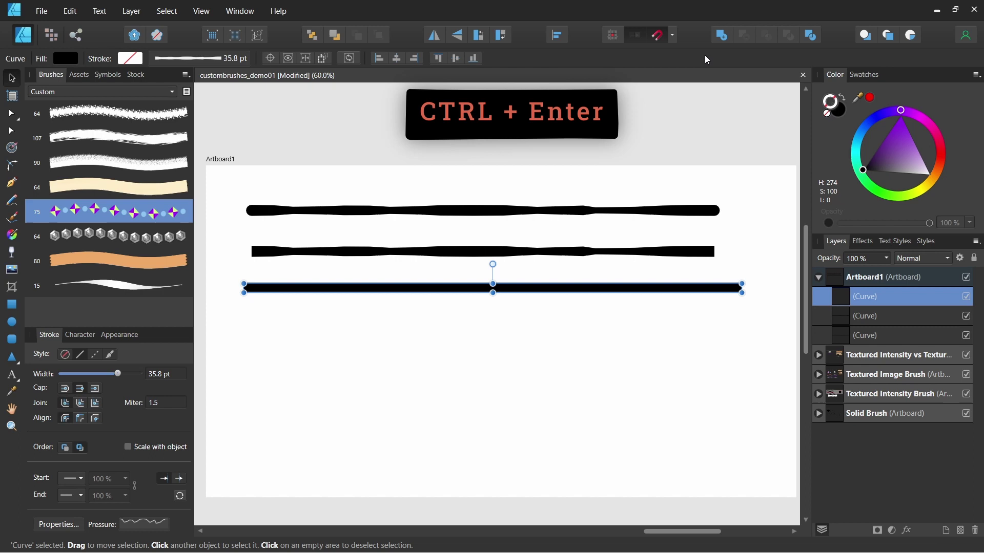
- Add many nodes along the upper and lower edges of the thin black rectangle
double_click(267, 292)
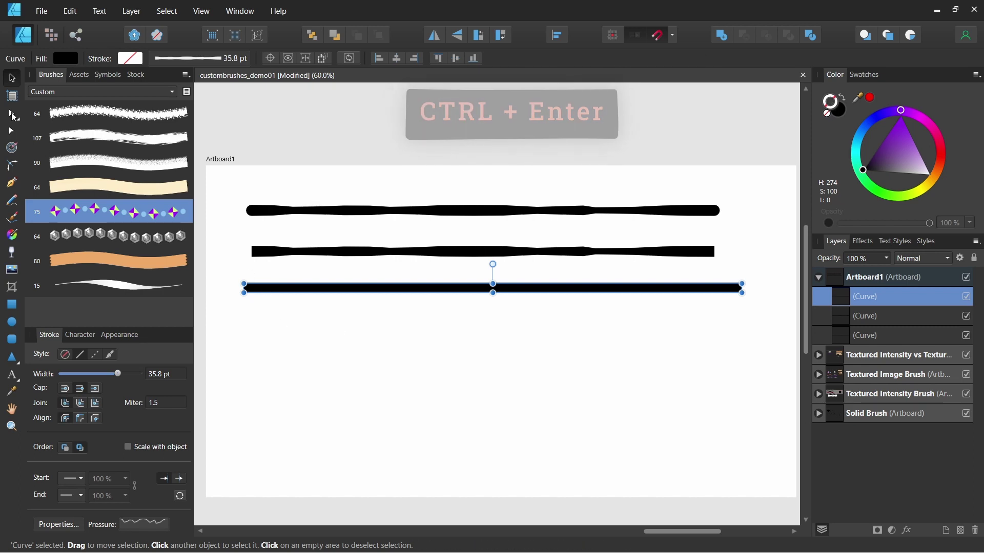
click(434, 292)
click(507, 284)
click(531, 283)
click(482, 284)
click(589, 293)
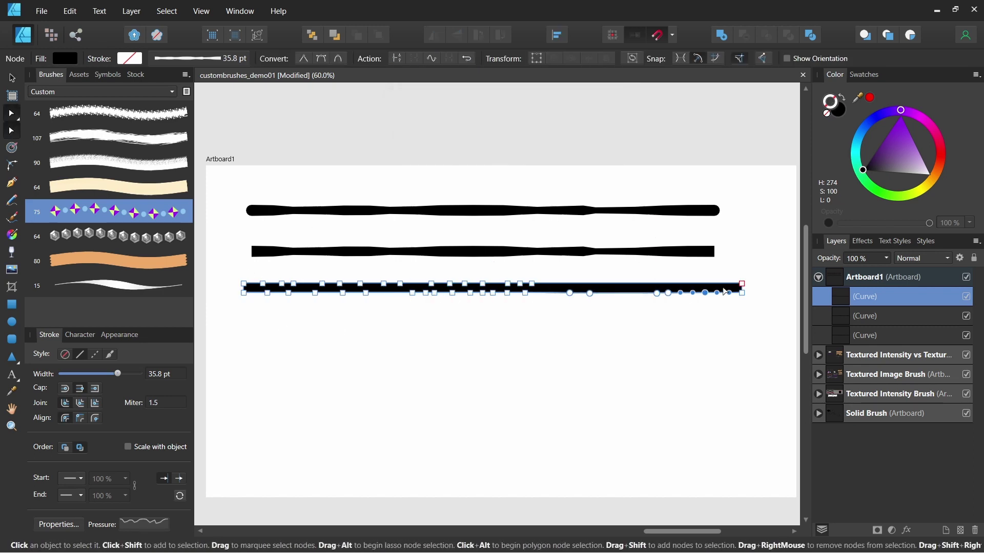
click(625, 283)
- Shift individual edge nodes slightly up, down and sideways along the thin black bar to make its outline uneven
drag(556, 283, 556, 282)
drag(540, 303, 490, 296)
click(441, 312)
click(272, 288)
drag(263, 284, 305, 283)
drag(314, 293, 300, 296)
drag(342, 293, 347, 301)
drag(647, 284, 657, 284)
drag(690, 283, 700, 280)
drag(714, 283, 719, 283)
drag(705, 293, 697, 291)
drag(482, 283, 481, 281)
drag(449, 284, 449, 280)
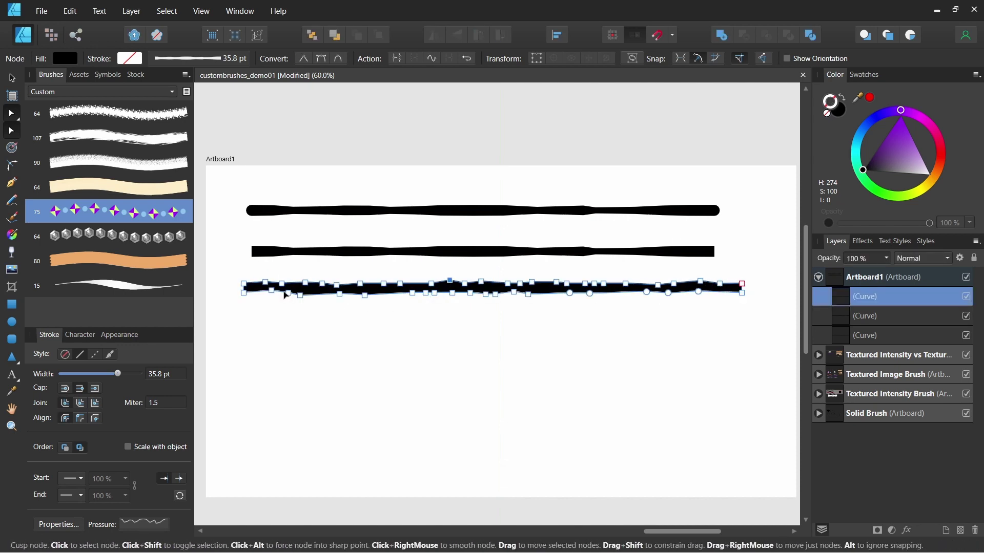
- Convert all the bar's nodes except the four end corners to smooth nodes
drag(264, 314, 738, 276)
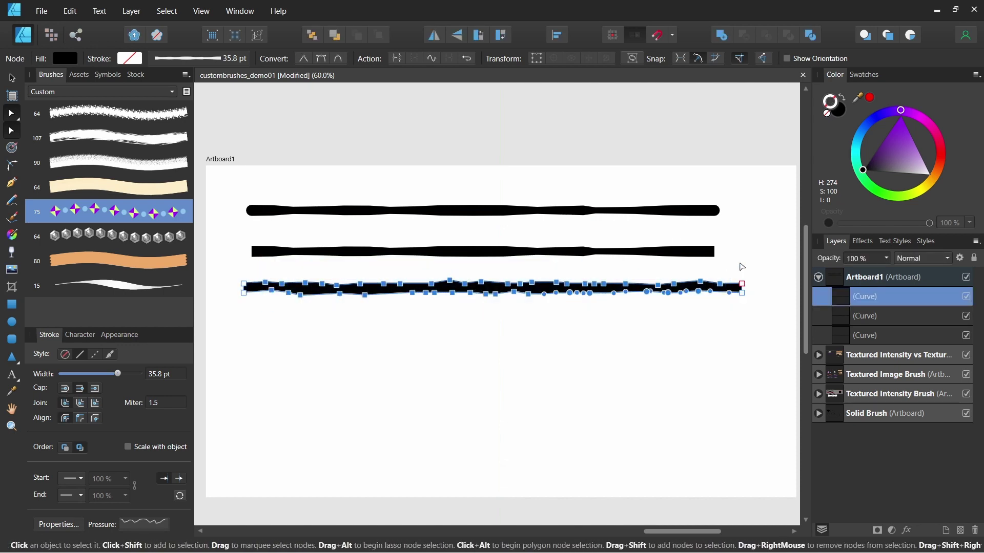
click(322, 60)
key(v)
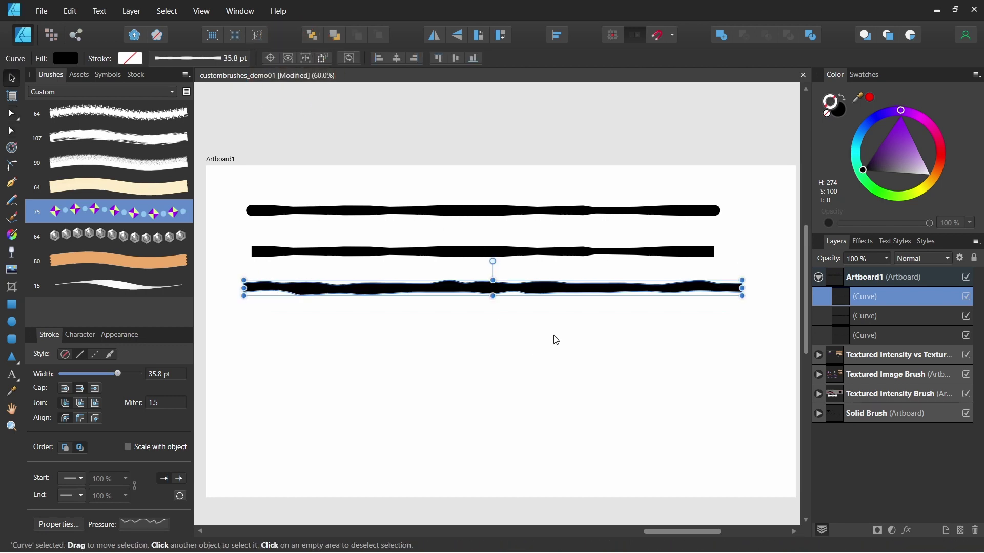
click(562, 327)
- Reposition several smooth nodes around the middle of the bar to refine its wavy edges
double_click(445, 281)
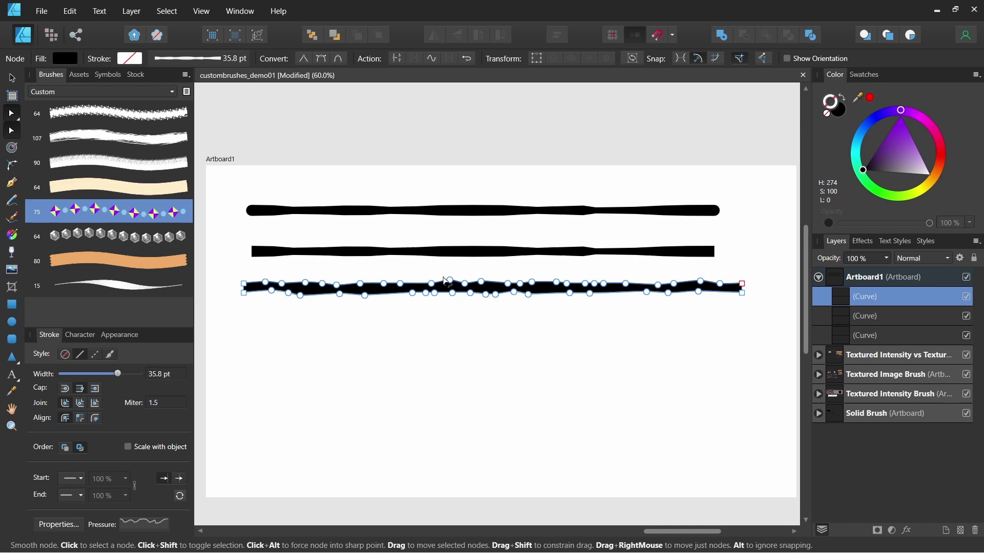
drag(449, 283, 545, 294)
click(452, 310)
click(481, 285)
click(496, 307)
click(542, 295)
click(566, 312)
- Duplicate the wavy bar a short distance below the original
key(v)
click(625, 292)
drag(625, 292, 623, 320)
- Round the end corners of the duplicated wavy bar with the Corner tool
key(a)
drag(235, 308, 265, 325)
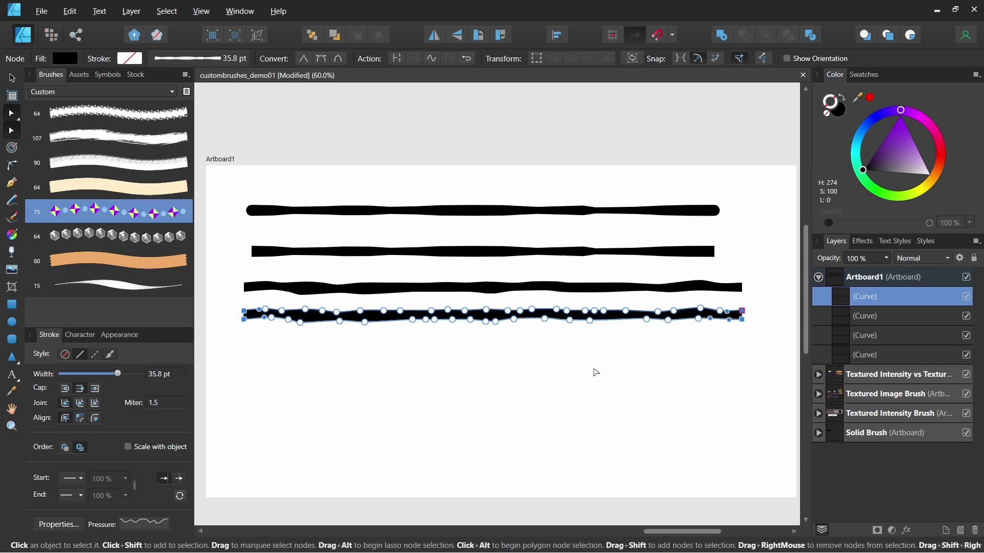
click(14, 166)
drag(249, 314, 285, 339)
key(v)
click(247, 327)
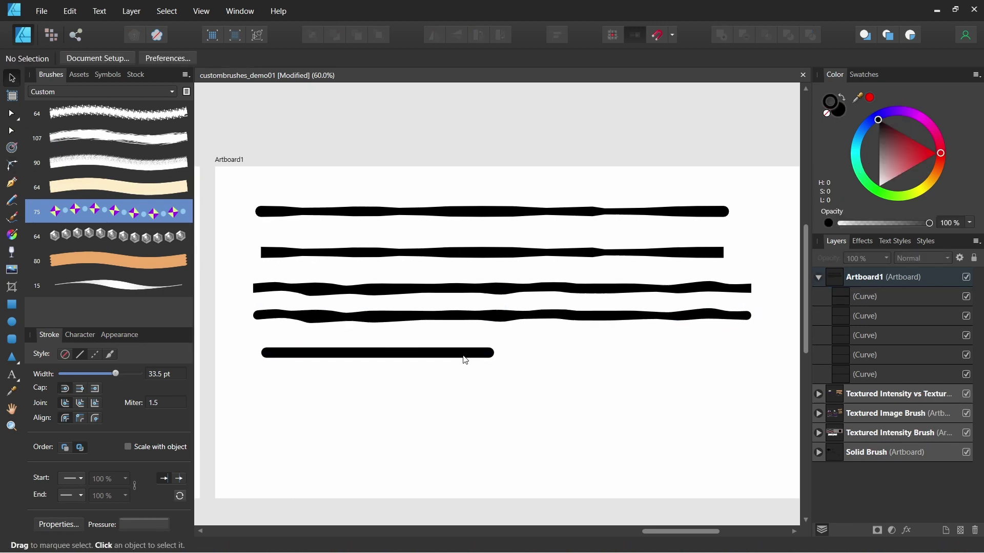
- Duplicate the short 33.5 pt black line along the same row as one medium dash and two progressively shorter dashes
click(567, 367)
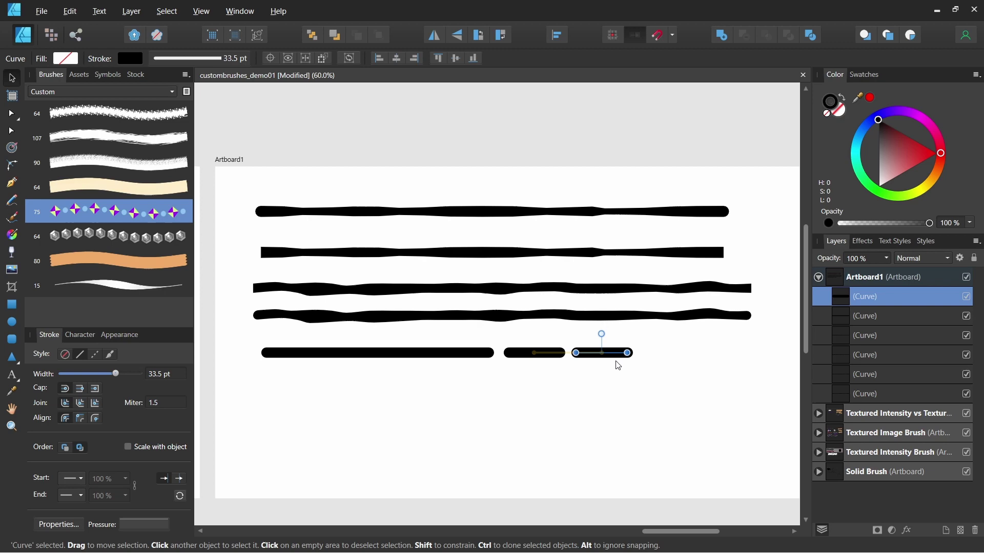
click(547, 359)
drag(546, 358, 544, 359)
drag(581, 353, 577, 353)
drag(578, 354, 605, 353)
key(a)
click(617, 360)
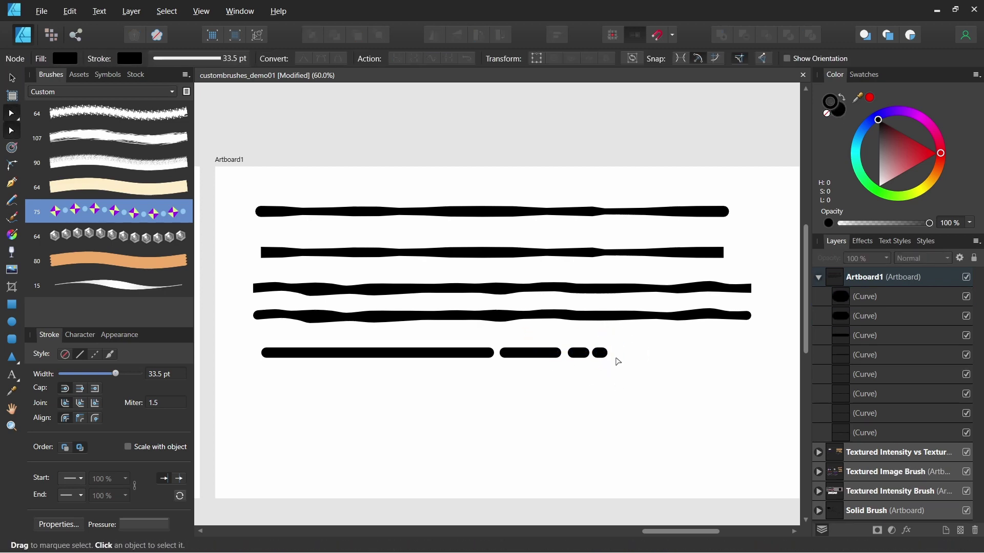
- Shape the longest dash's pressure profile into an irregular curve with several dips
click(599, 352)
click(474, 354)
click(143, 523)
drag(39, 395, 39, 401)
drag(125, 395, 132, 424)
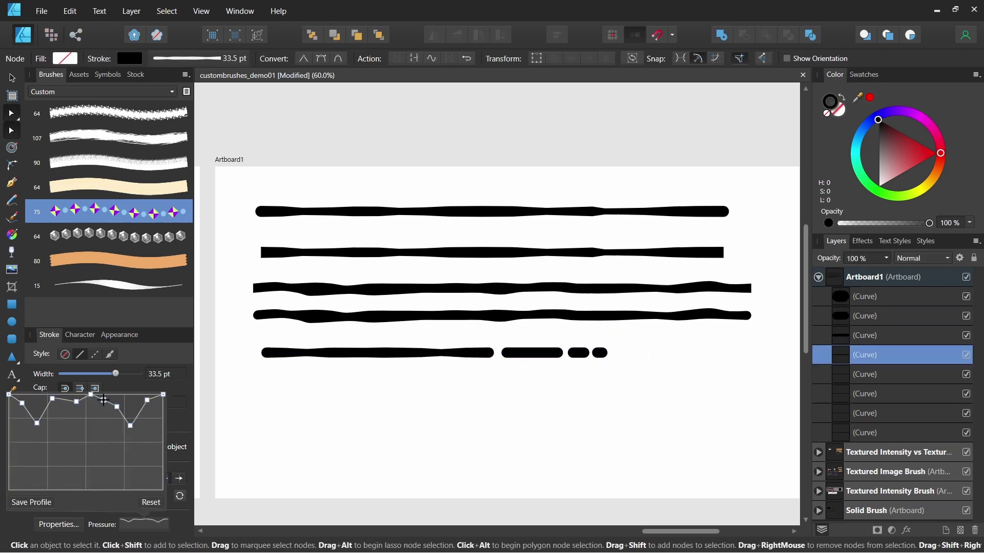
- Shape the medium dash's pressure profile into an irregular curve and lower the end pressure of a small dash
click(532, 353)
click(144, 523)
click(119, 395)
drag(23, 395, 22, 397)
drag(33, 399, 33, 408)
drag(50, 395, 48, 404)
drag(119, 394, 117, 408)
drag(105, 394, 129, 416)
drag(86, 395, 90, 395)
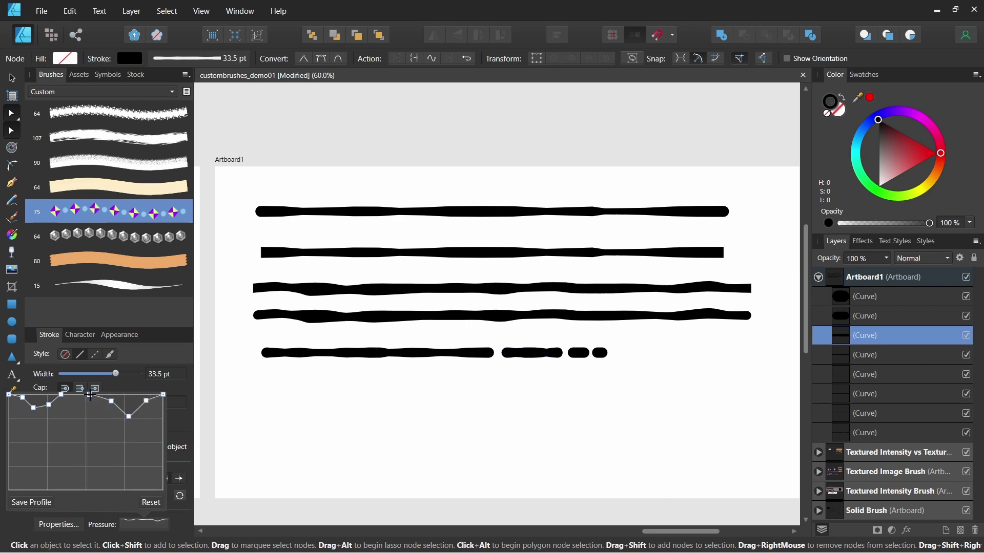
drag(163, 395, 163, 408)
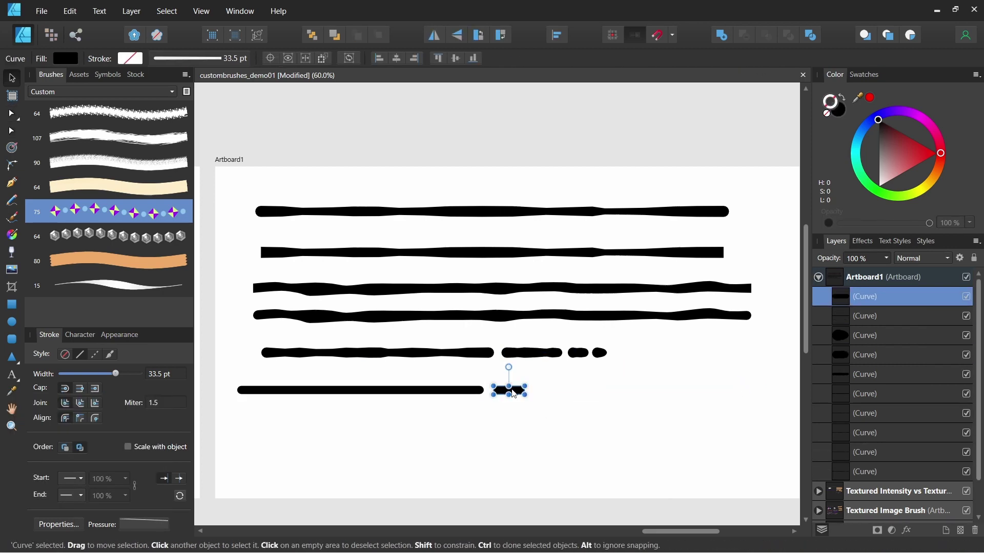
- Arrange two shorter copies of the filled rounded bar as dashes beside it in the row below
key(v)
drag(425, 395, 425, 396)
key(a)
click(594, 391)
- Add nodes to the long rounded bar and nudge them to make its edges uneven
click(457, 392)
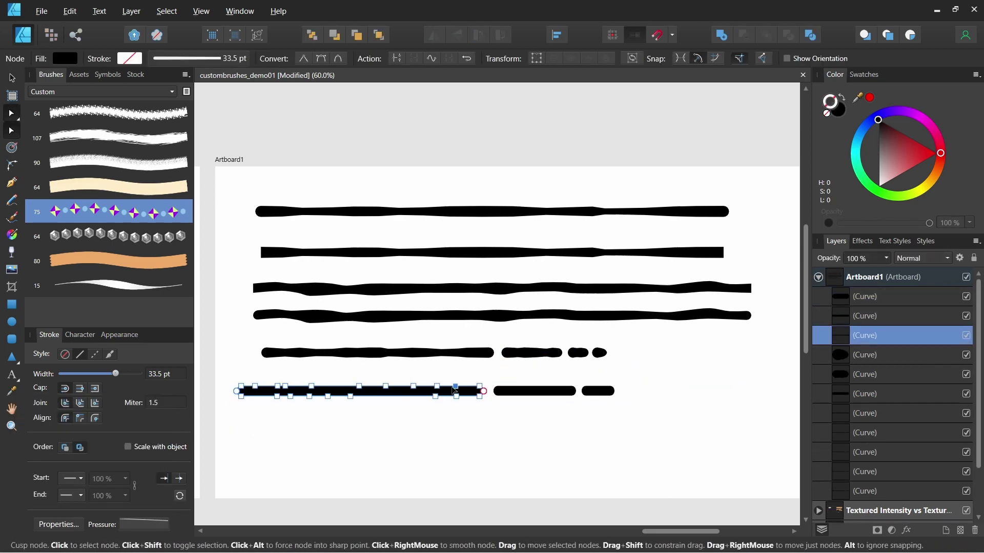
click(408, 396)
click(322, 396)
drag(280, 396, 280, 398)
drag(379, 397, 380, 395)
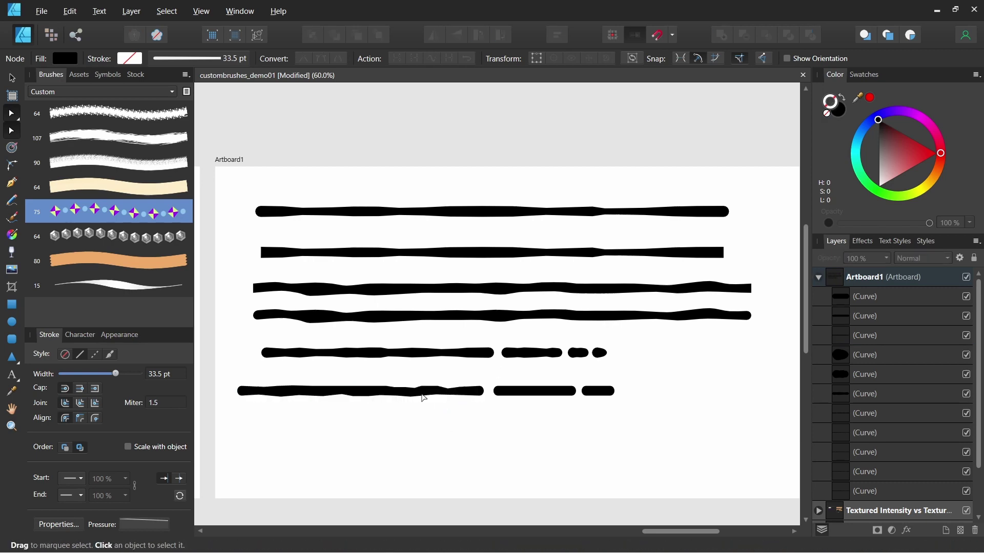
- Edit the nodes of the two shorter filled dashes to make their outlines slightly uneven
click(542, 394)
click(598, 392)
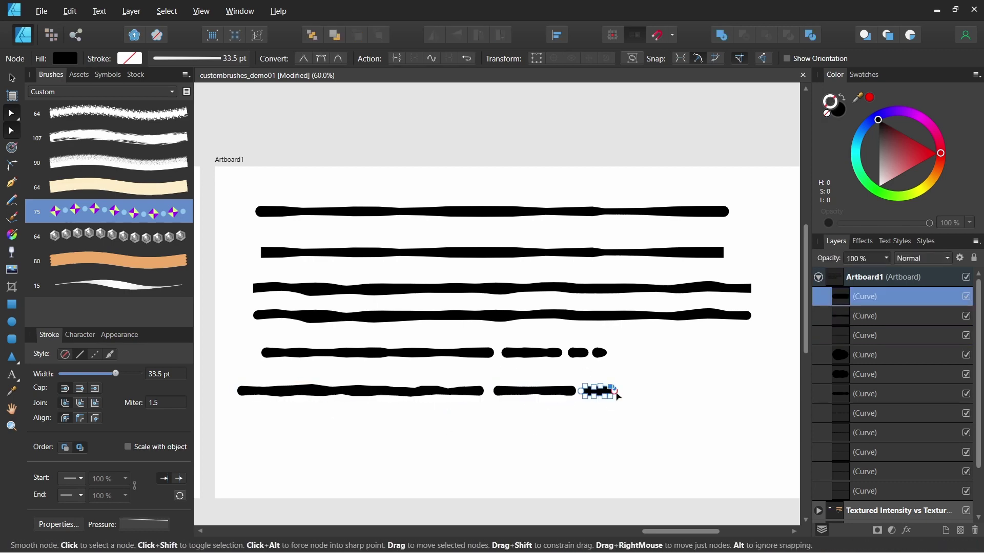
key(v)
key(ctrl+d)
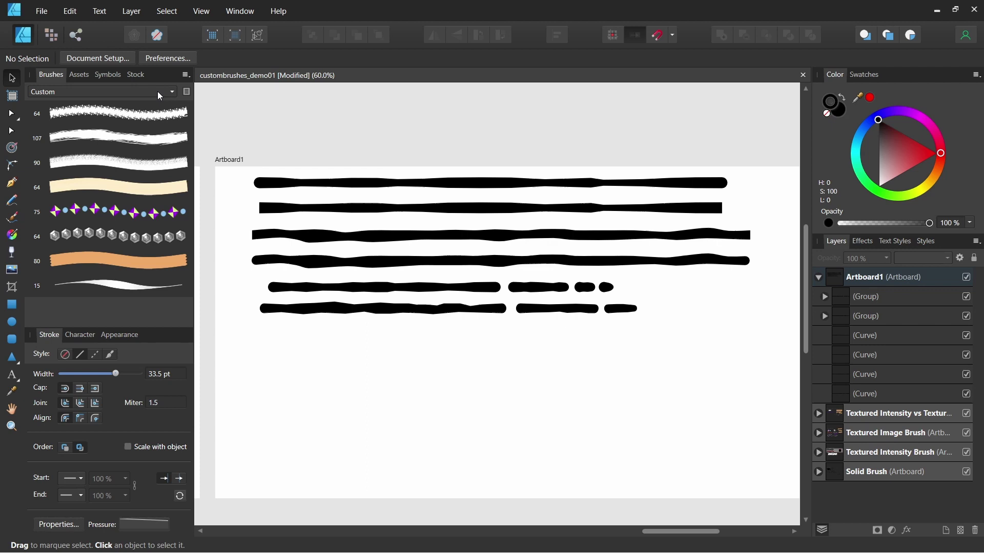
- Switch to the Basic brush category and choose its first 32 px solid brush for the Vector Brush tool
click(160, 96)
click(156, 100)
click(174, 104)
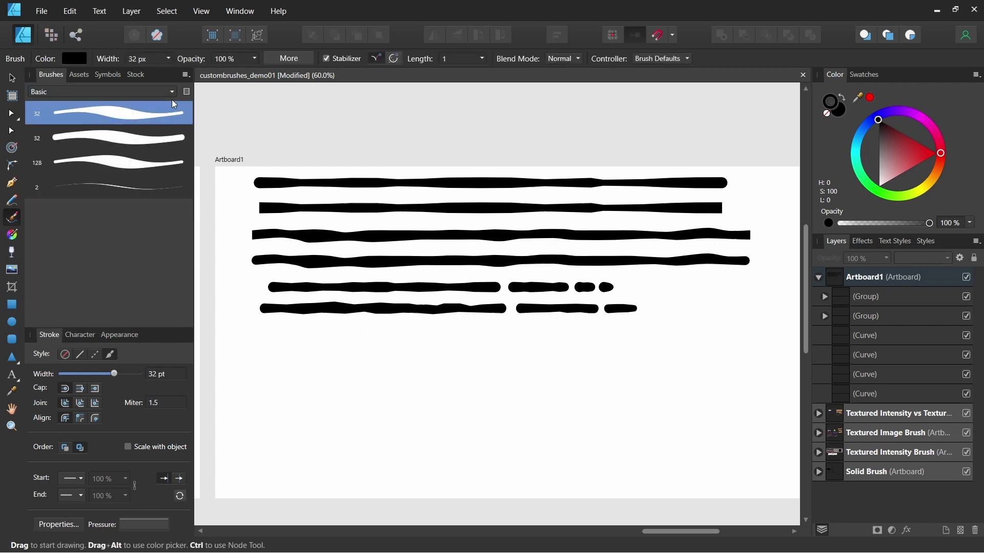
- Paint a vertical column of five black dots in the artboard's lower left area, shrinking toward the top
click(238, 480)
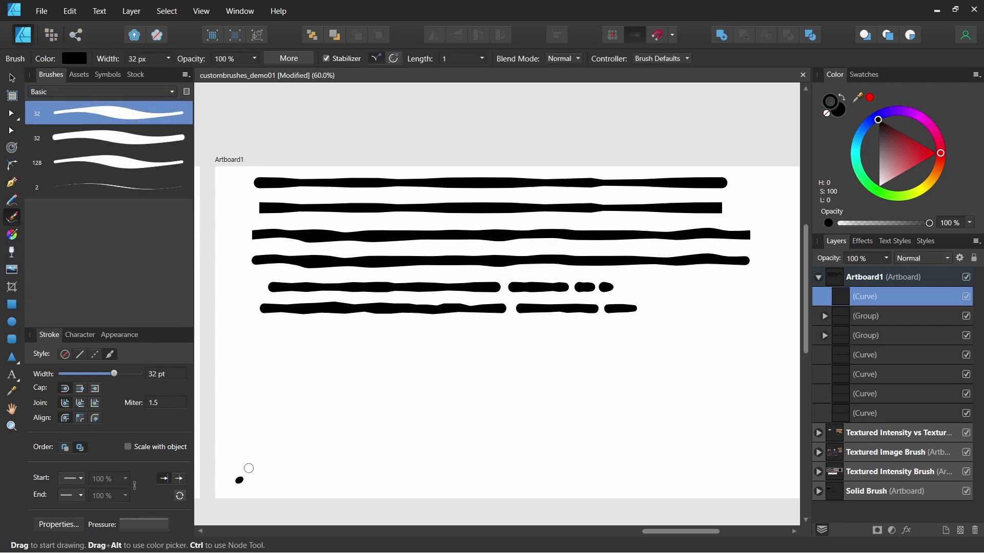
click(240, 481)
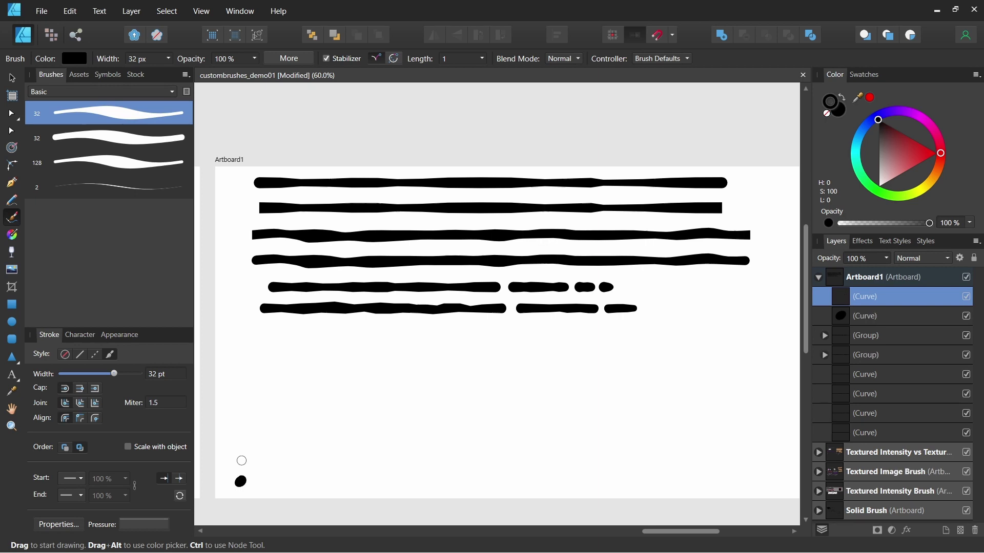
click(240, 460)
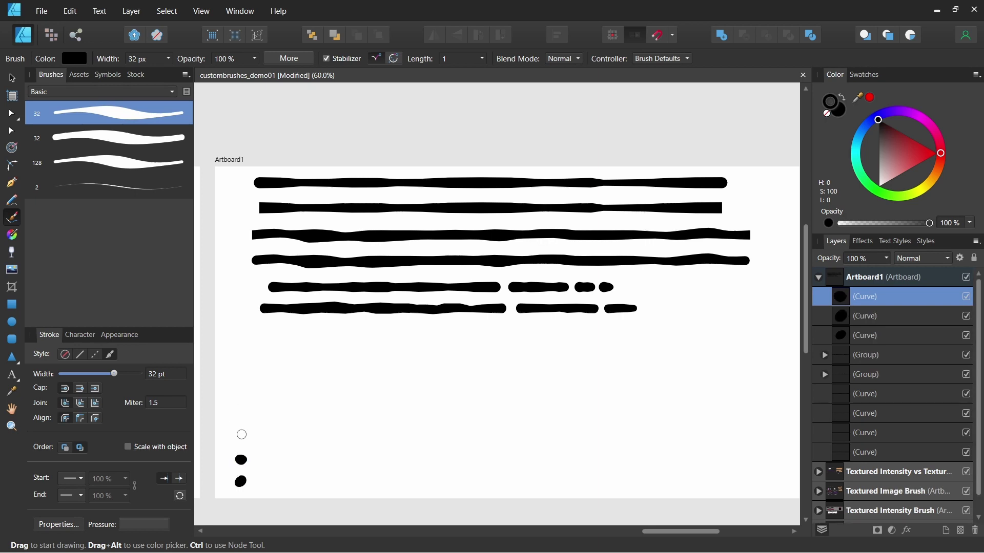
click(241, 435)
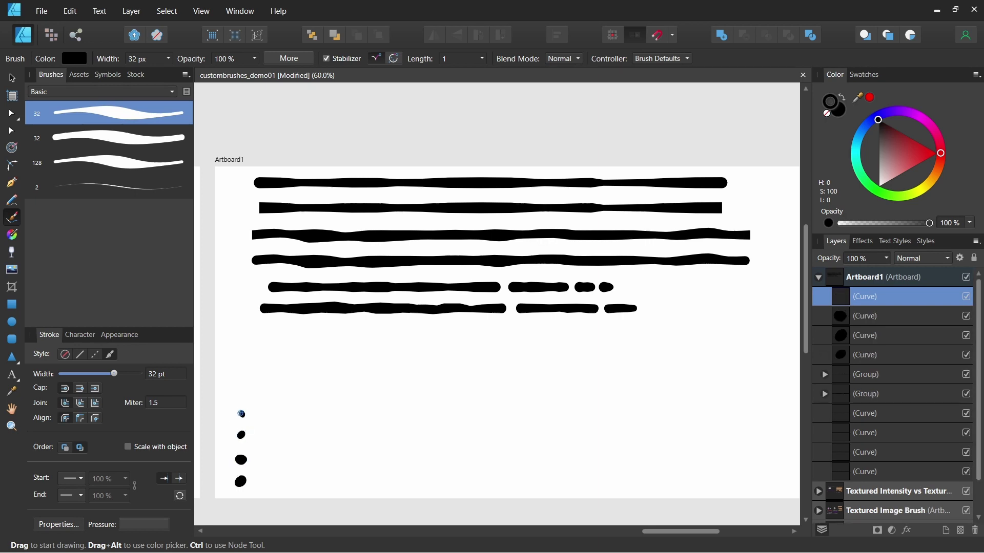
click(242, 414)
click(242, 394)
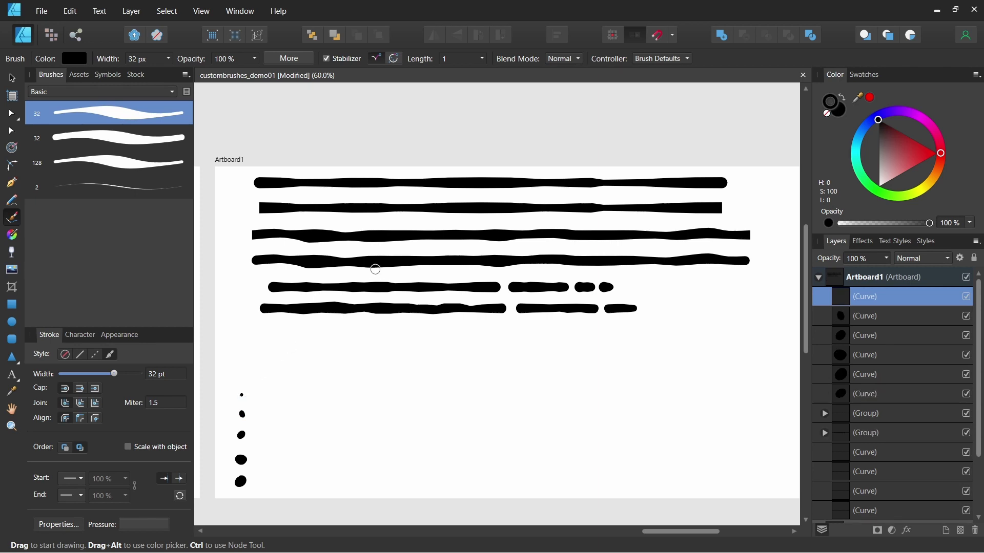
- Select the second dot from the bottom of the column and make it smaller
key(v)
click(242, 460)
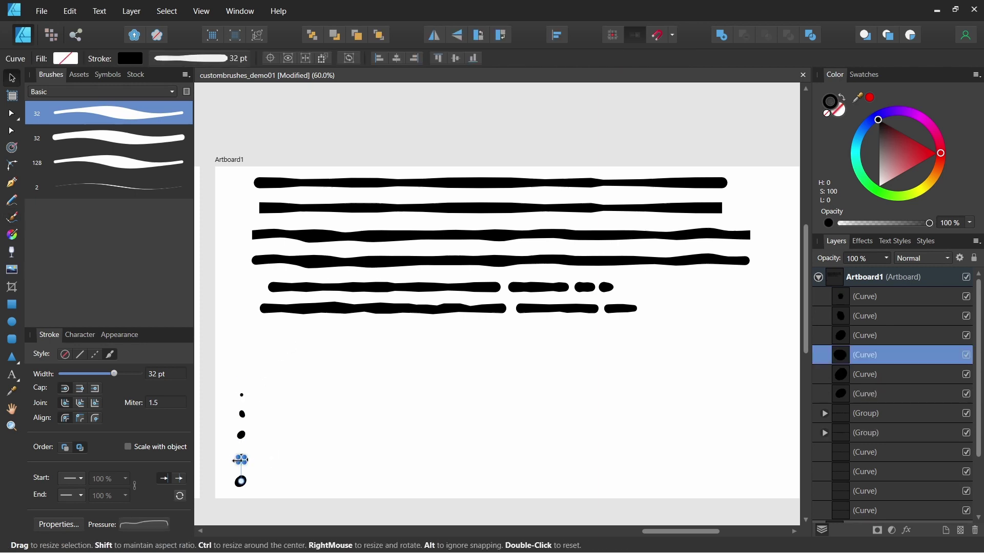
click(259, 475)
click(246, 460)
drag(246, 462, 245, 461)
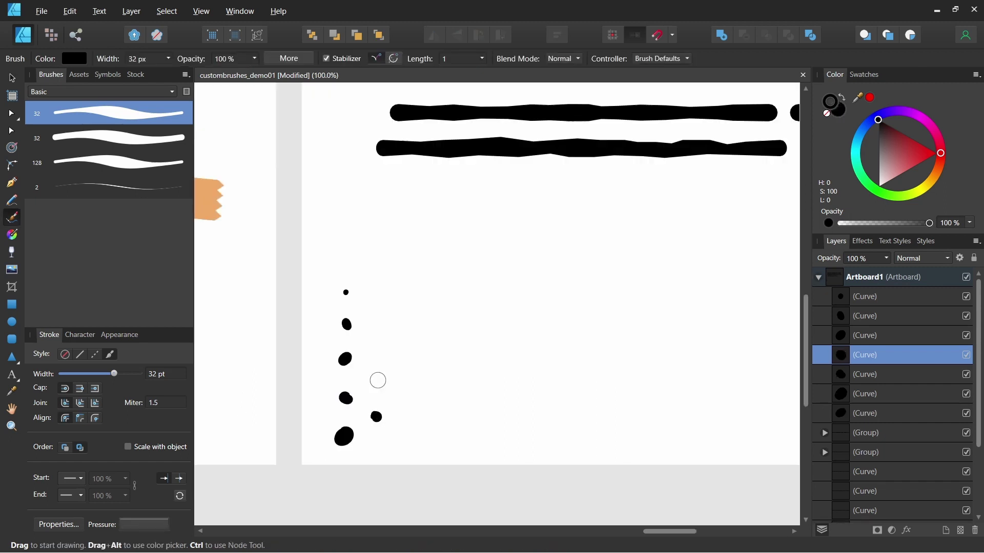
- Paint a second, staggered column of smaller black dots beside the first, touching up a few lower dots
drag(377, 377, 377, 376)
key(v)
click(377, 375)
mouse_move(375, 337)
mouse_down()
mouse_move(368, 383)
mouse_move(353, 392)
mouse_up()
click(376, 416)
click(346, 399)
key(b)
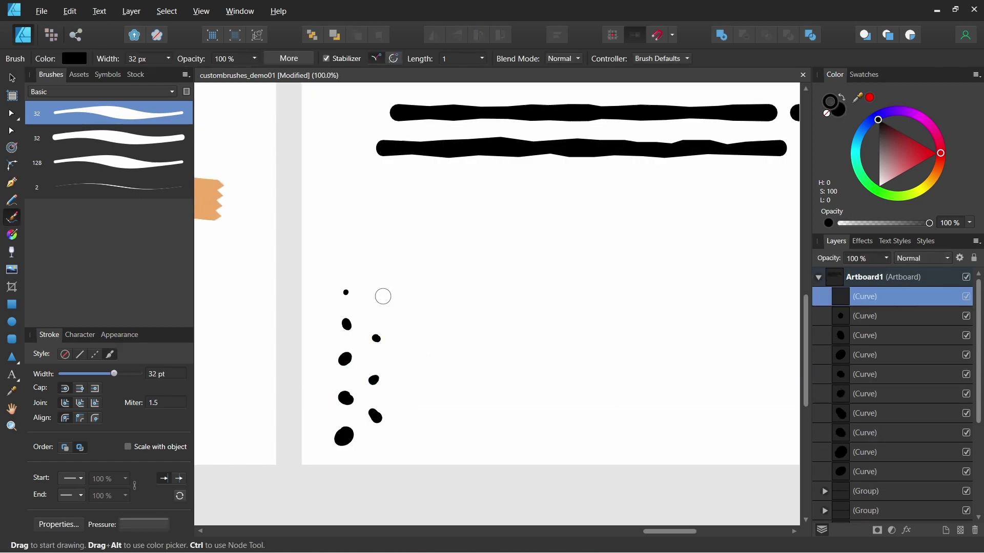
click(376, 304)
click(375, 274)
- Paint a third column of dots that shrink upward and add another small dot atop the first column
click(413, 437)
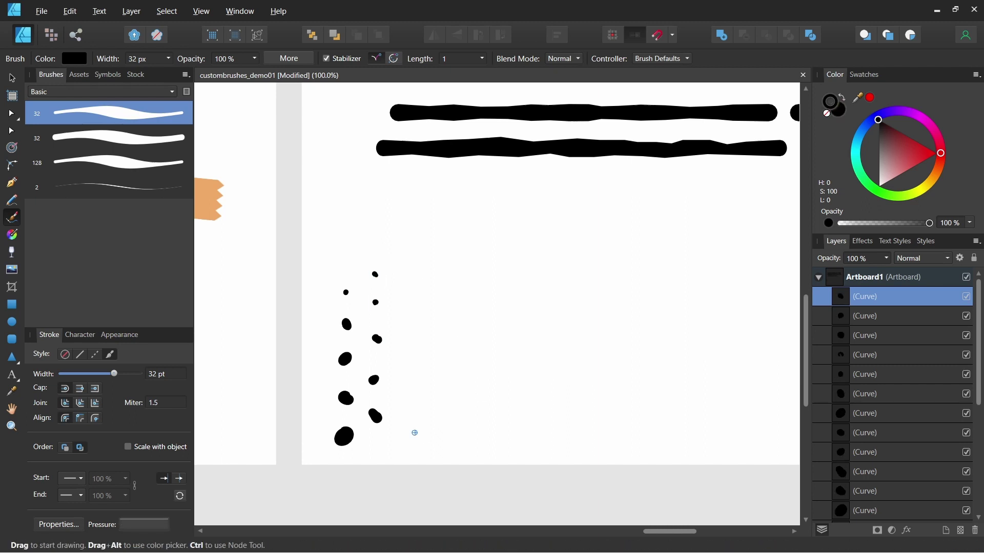
click(412, 400)
click(414, 358)
click(415, 323)
click(417, 290)
click(346, 291)
click(346, 257)
click(417, 259)
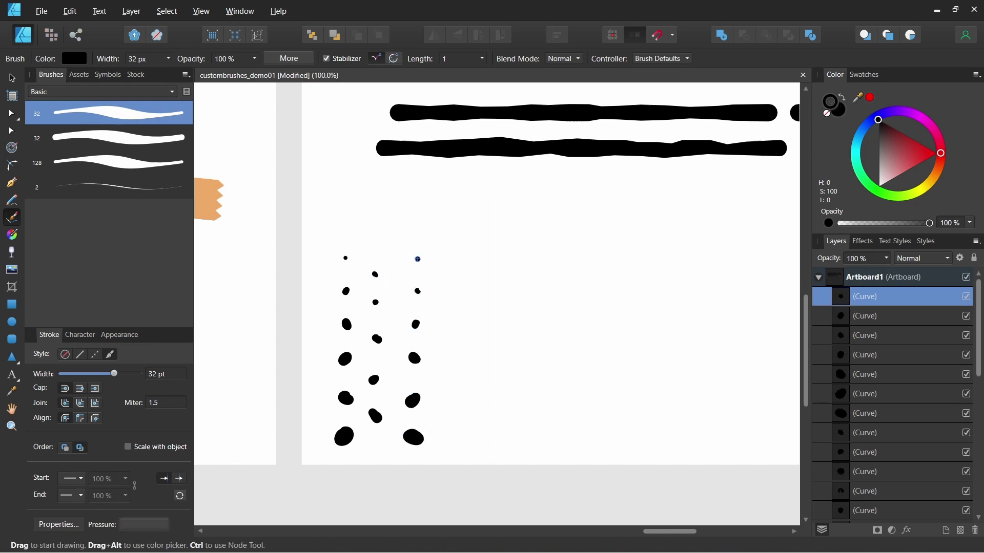
- Move the whole third column of dots slightly closer to the second column
key(v)
drag(447, 457, 394, 241)
drag(414, 437, 402, 437)
- Paint further staggered columns of black dots that shrink upward, extending the stipple pattern across to a tenth column
key(b)
click(441, 380)
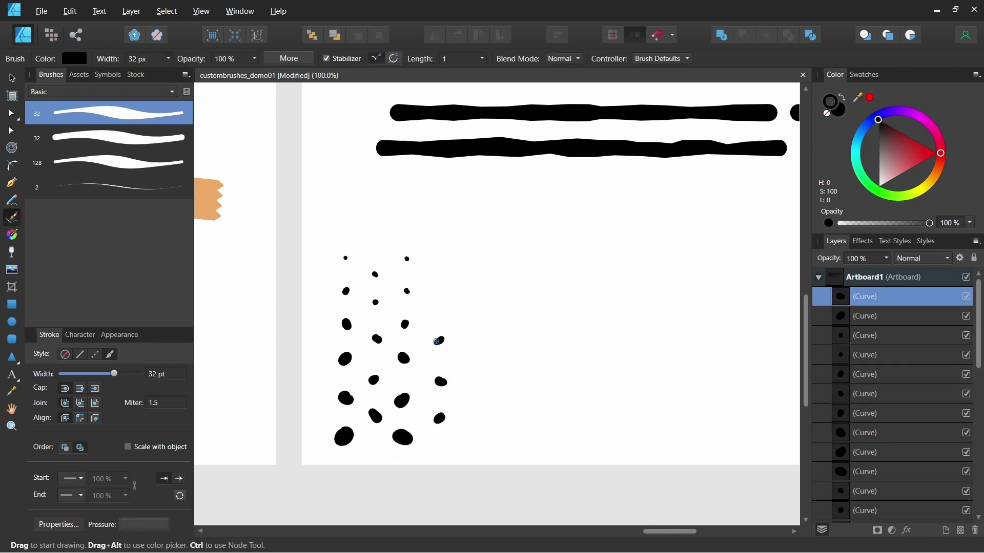
click(441, 267)
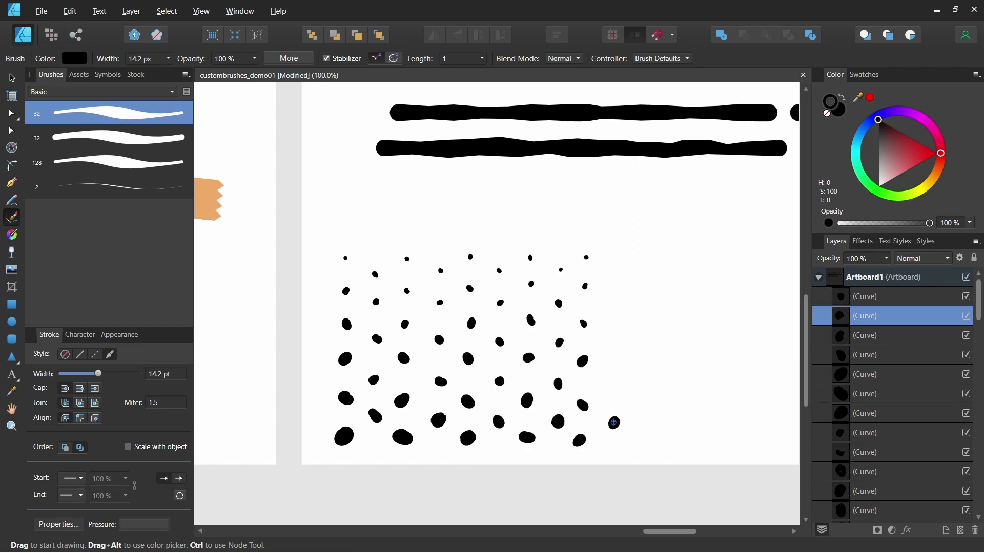
click(614, 422)
click(614, 387)
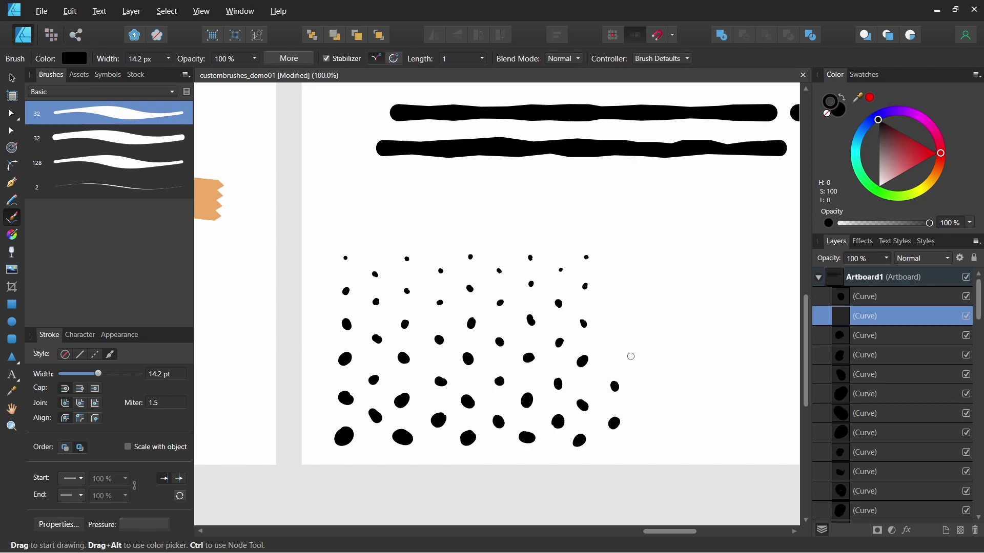
click(615, 343)
click(617, 306)
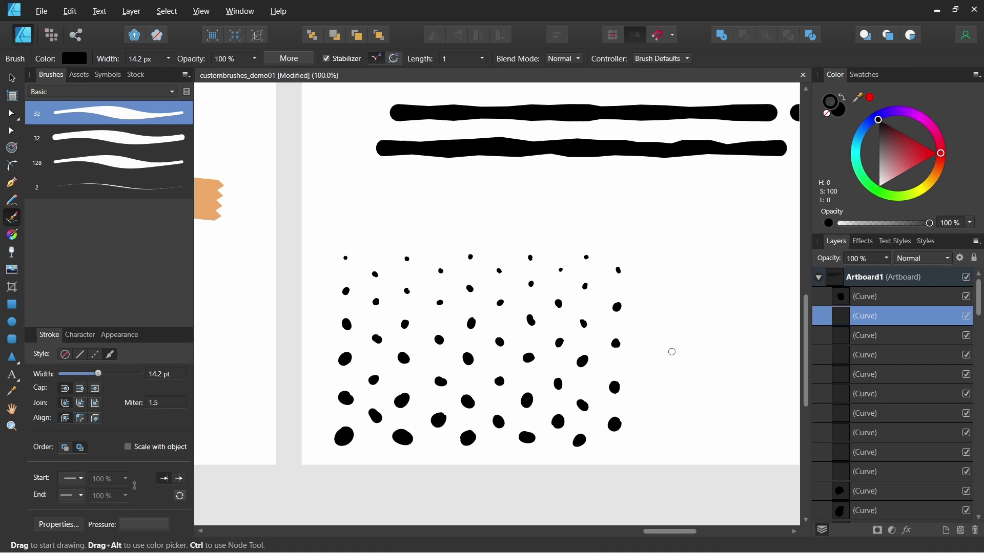
key(v)
click(663, 222)
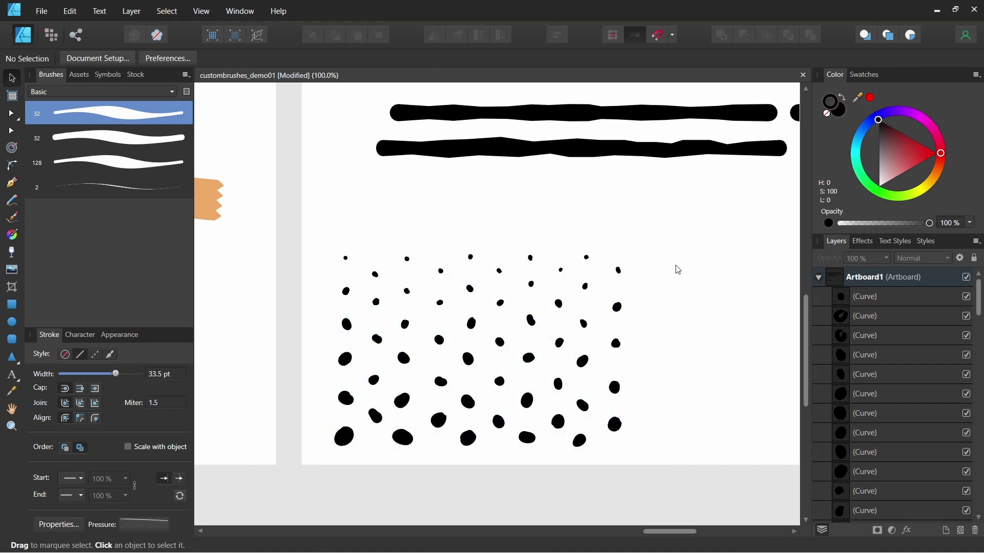
- Draw a rectangle with no stroke and no fill around the dots and fit its edges closely to the pattern
click(13, 304)
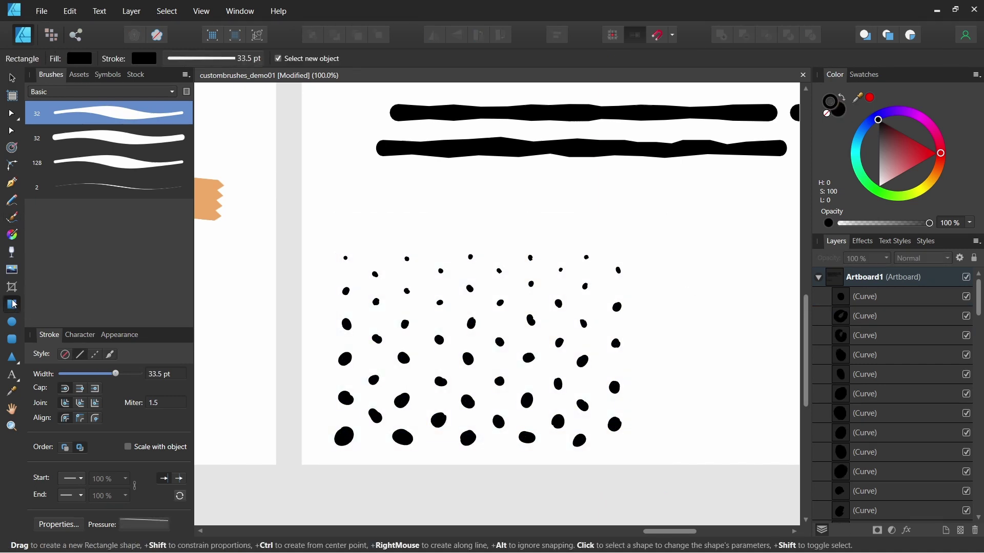
click(828, 114)
click(837, 108)
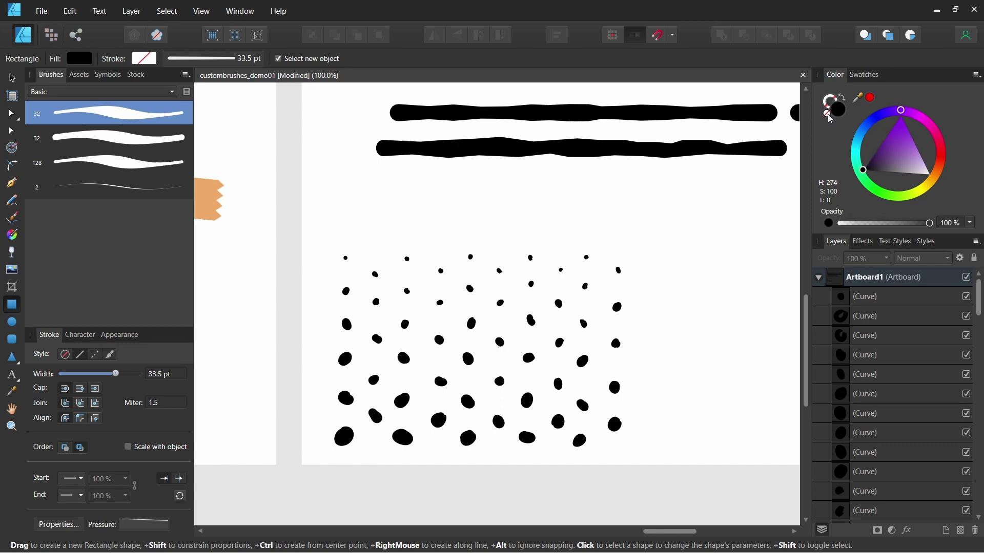
click(828, 115)
drag(314, 234, 623, 452)
drag(309, 347, 334, 332)
drag(477, 234, 478, 251)
mouse_move(478, 452)
mouse_down()
mouse_move(479, 460)
mouse_move(478, 449)
mouse_up()
- Group the rectangle with all the dots and name the group stipple_pattern01
drag(658, 209, 296, 493)
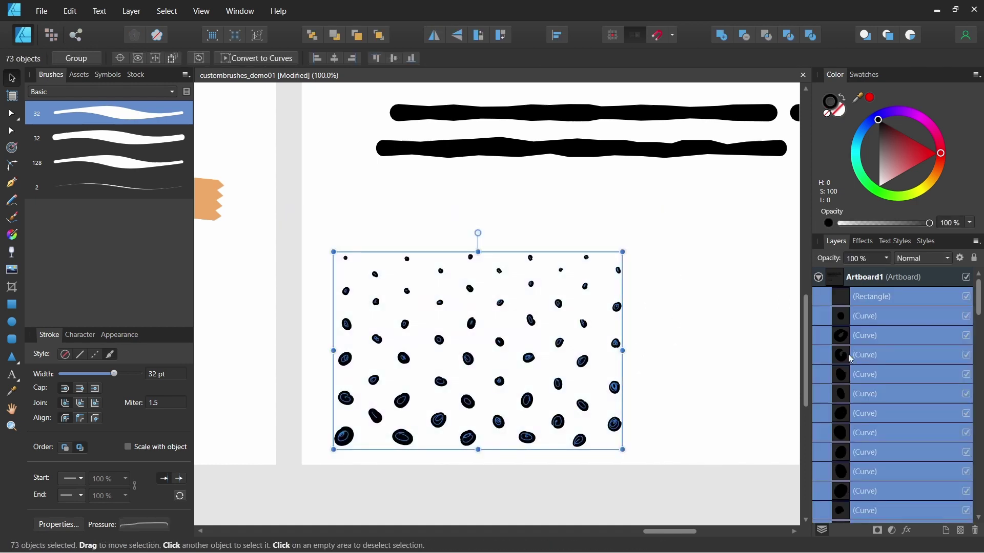
key(ctrl+g)
double_click(874, 296)
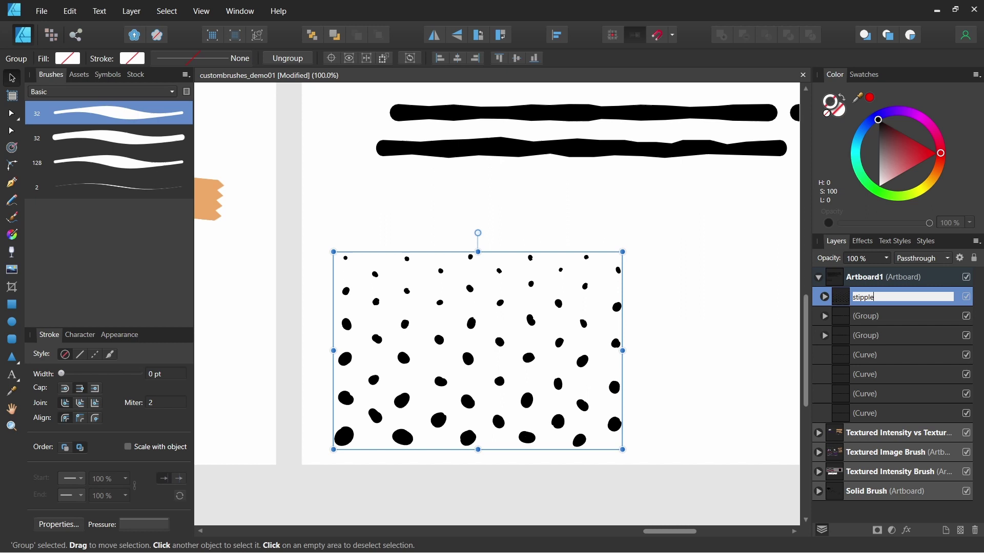
key(Return)
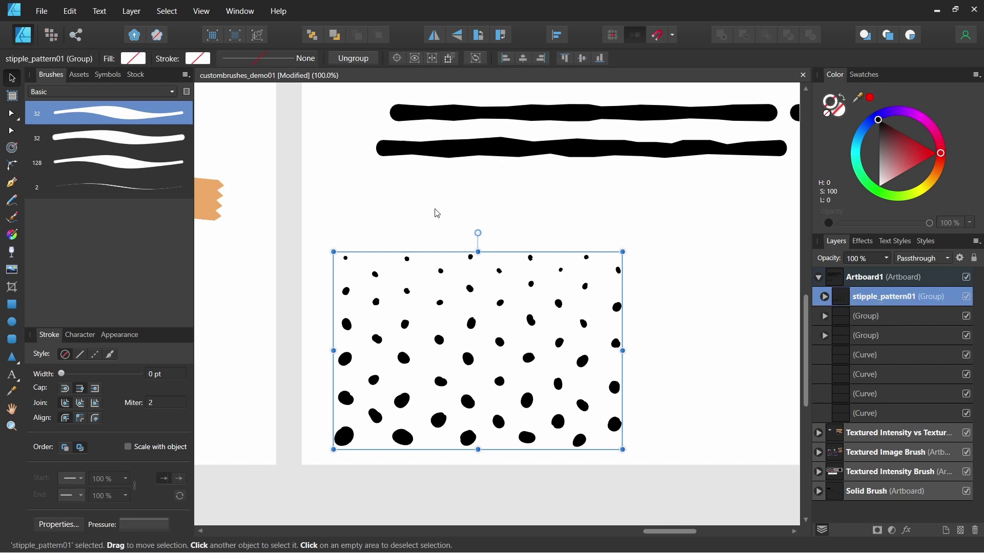
- Create a symbol from stipple_pattern01 and place a second instance directly beside the first, level with it
click(106, 77)
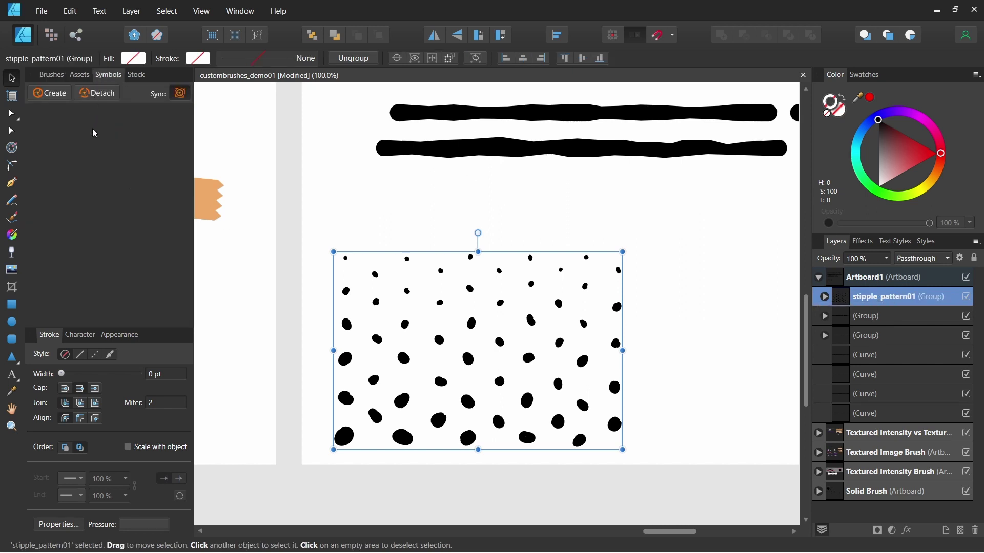
click(57, 95)
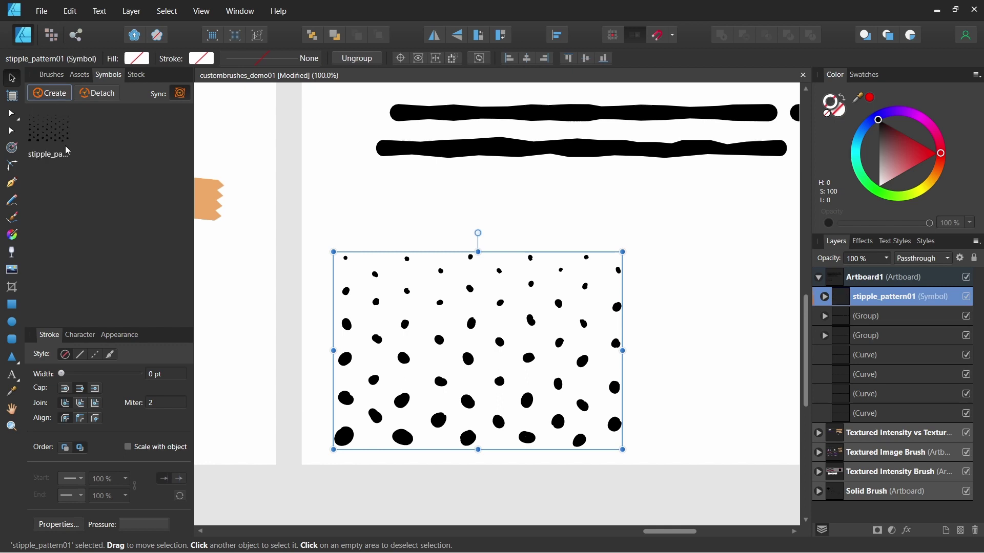
drag(65, 138, 779, 348)
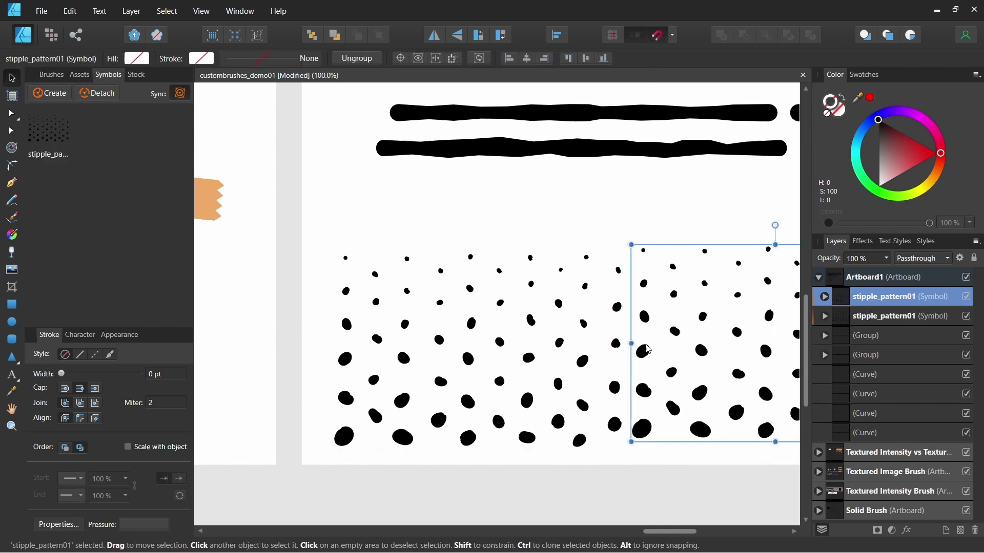
mouse_move(641, 358)
mouse_down()
mouse_move(650, 350)
mouse_move(640, 367)
mouse_up()
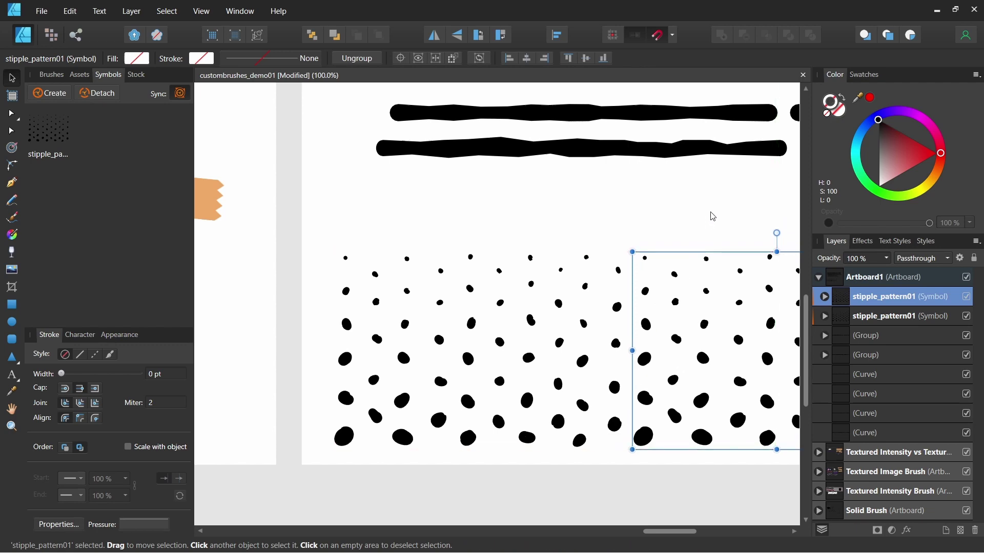
- Shift the symbol's dots from the fourth column onward closer to the first three columns
double_click(588, 396)
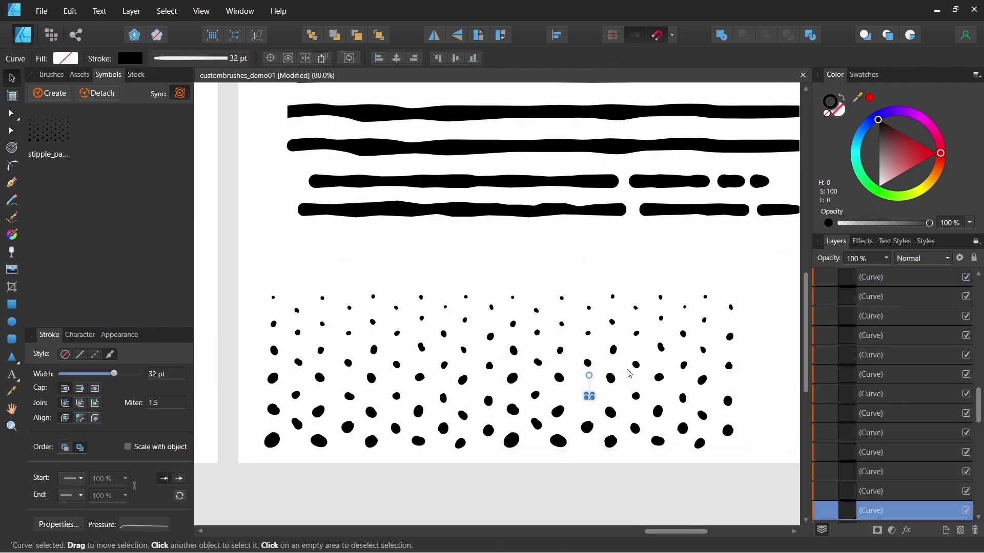
drag(752, 277, 573, 478)
key(shift+Left)
key(shift+Left)
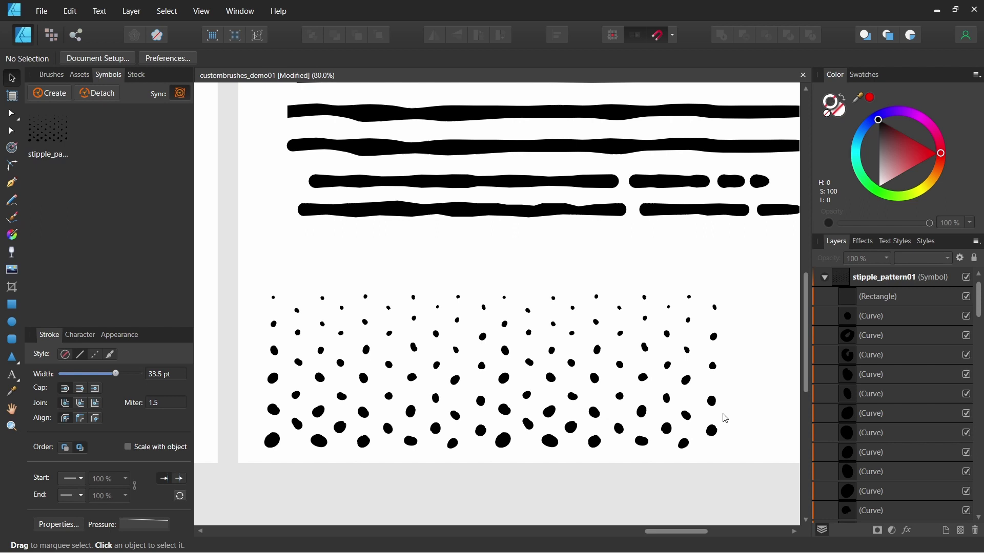
- Nudge the symbol's second-to-last column of dots slightly toward the last column
double_click(711, 430)
drag(698, 286, 677, 472)
key(Right)
key(Right)
key(Right)
key(Right)
key(Right)
key(Right)
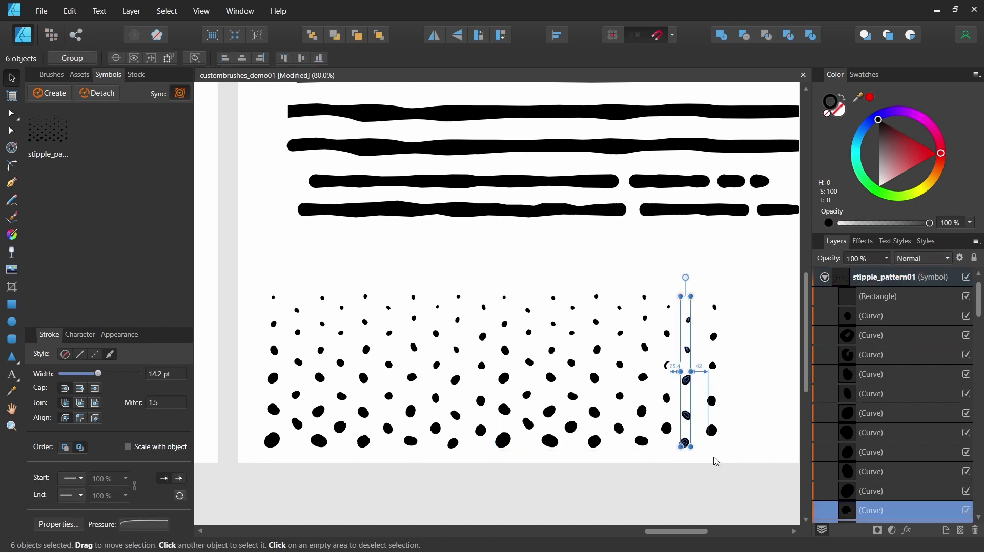
click(722, 465)
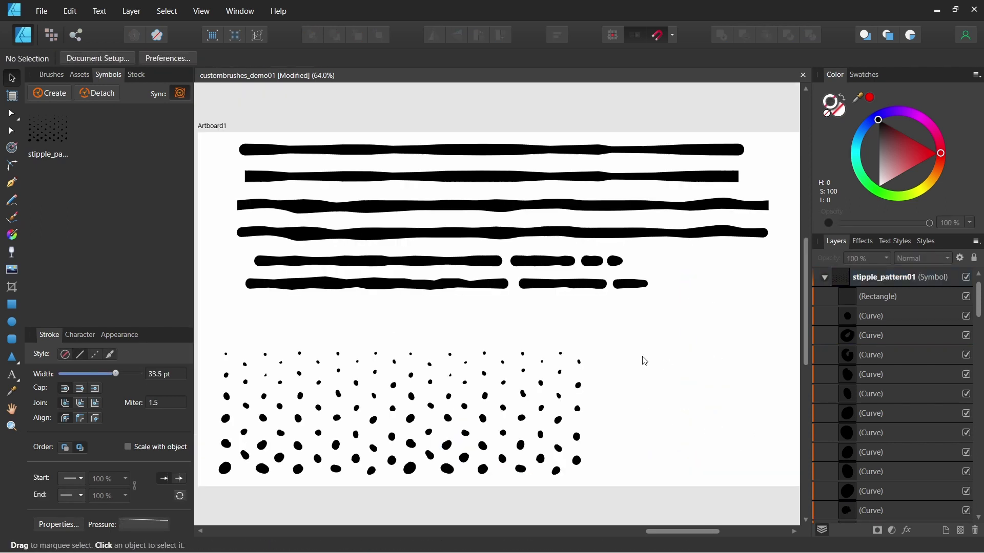
- Draw a wide, shallow artboard about 102 px high below Artboard1
scroll(644, 361, down, 1)
drag(663, 331, 570, 282)
click(12, 96)
drag(418, 358, 468, 308)
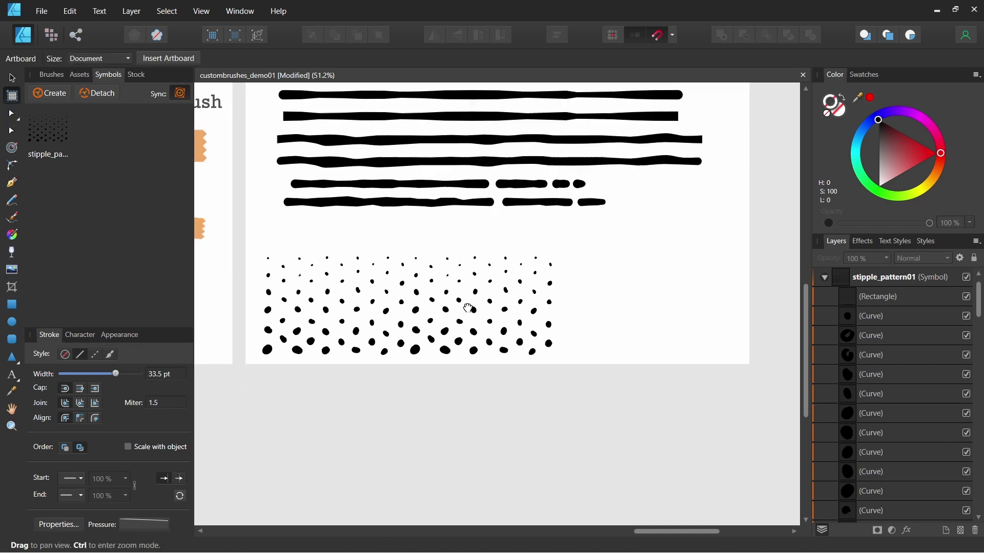
drag(246, 380, 730, 407)
- Move the topmost uneven line into the new artboard and narrow that artboard to about 1544 px around it
key(v)
click(709, 287)
drag(667, 96, 636, 397)
click(717, 398)
click(264, 374)
drag(728, 395, 657, 396)
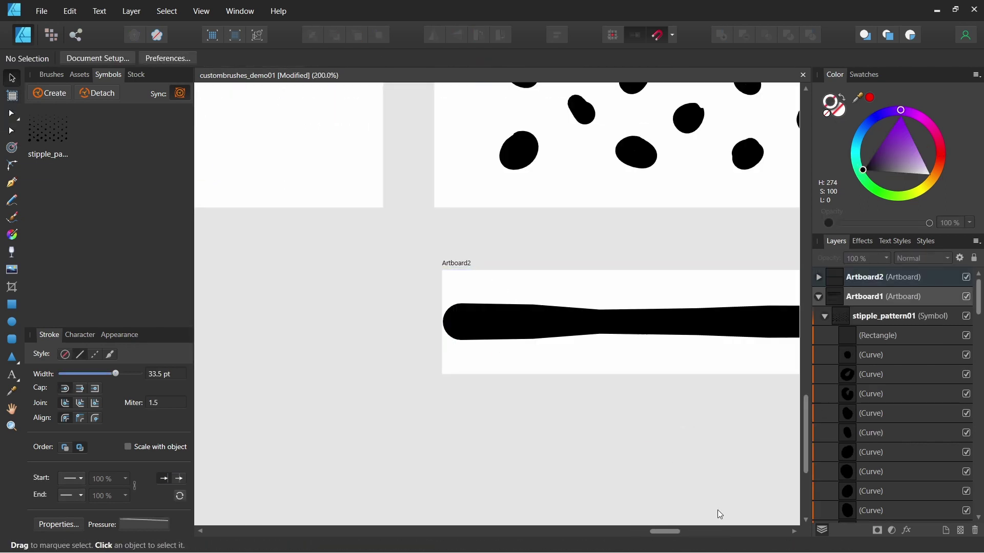
- Resize Artboard2 to a width of 1540 px and a height of 100 px
drag(673, 532, 743, 533)
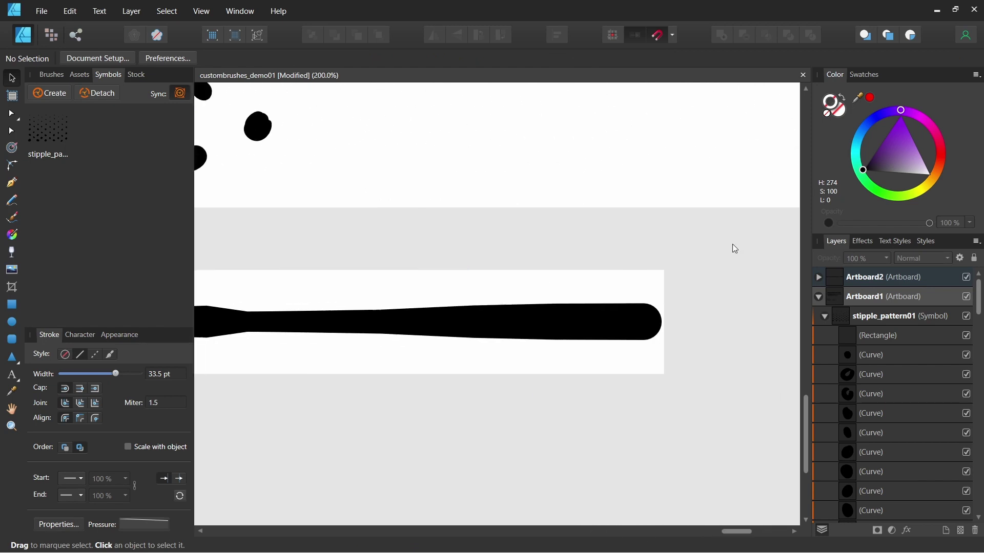
click(884, 277)
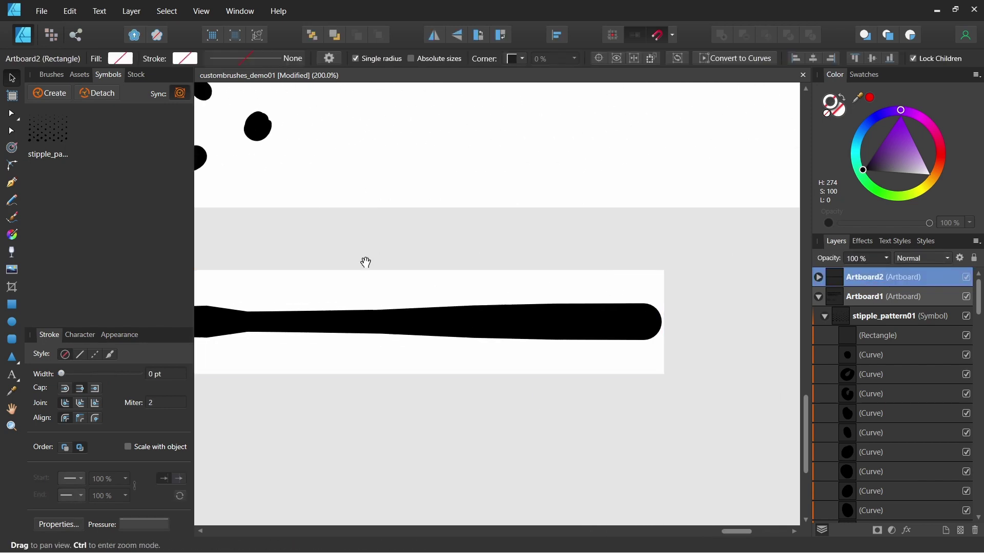
scroll(467, 253, down, 3)
click(577, 448)
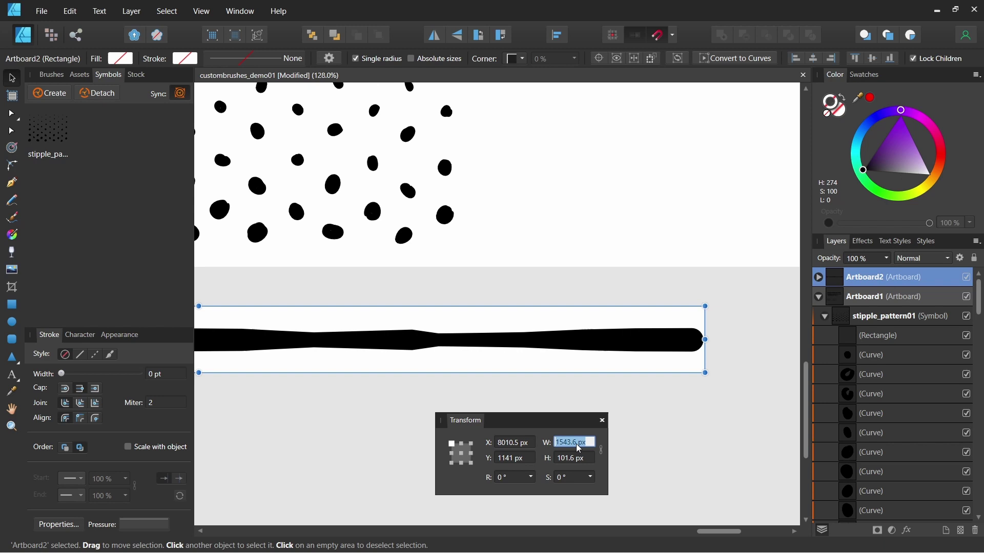
click(579, 448)
text(0)
click(576, 464)
text(100)
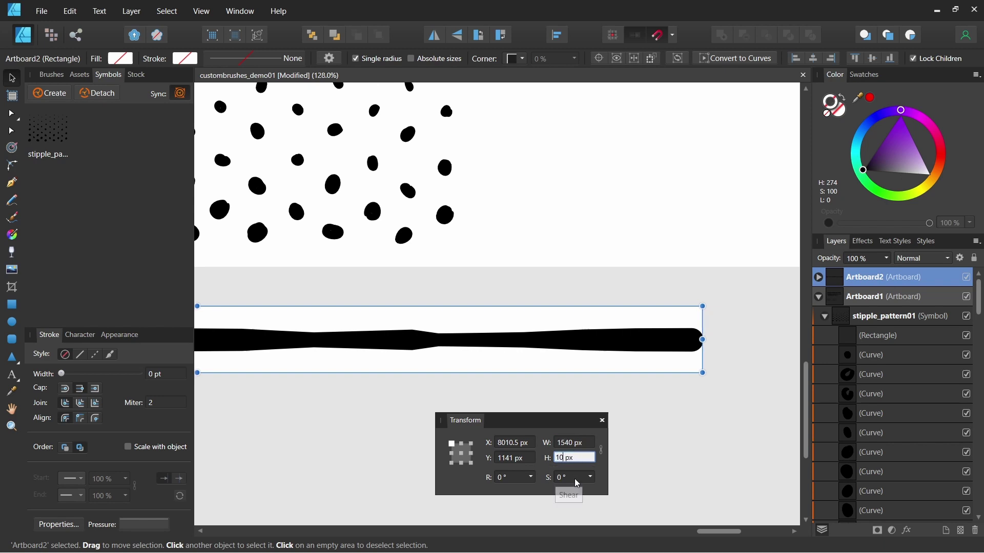
key(Return)
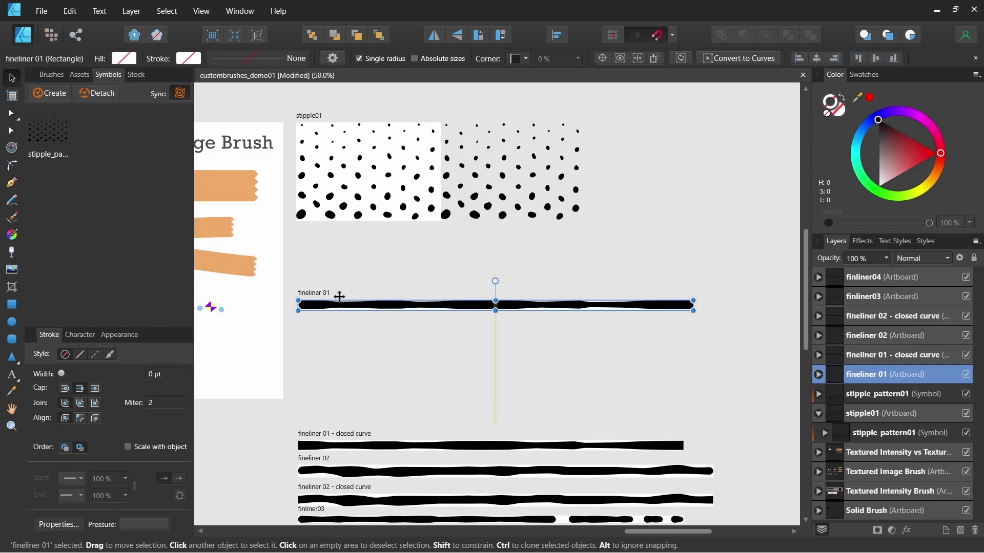
- Move the fineliner 01 artboard up beneath stipple01 and place the fineliner 01 - closed curve artboard just below it
drag(339, 296, 339, 234)
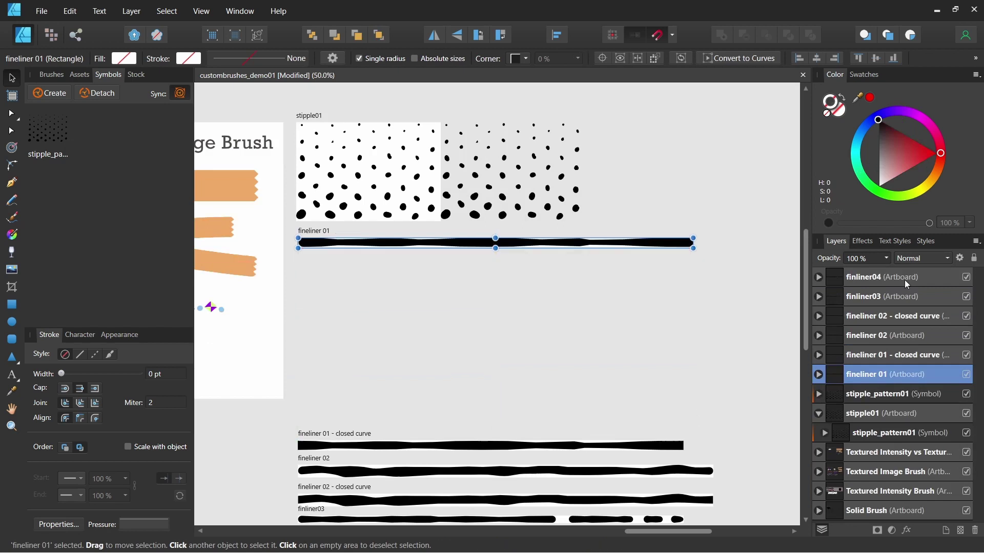
click(905, 279)
shift+click(902, 355)
drag(355, 434, 370, 257)
click(355, 406)
- Move the fineliner 02, fineliner 02 - closed curve, finliner03 and finliner04 artboards up together beneath the fineliner 01 artboards
click(883, 334)
shift+click(883, 279)
drag(346, 457, 352, 430)
key(shift+Up)
key(shift+Up)
key(shift+Up)
key(shift+Up)
key(shift+Up)
key(shift+Up)
key(shift+Up)
key(shift+Up)
key(shift+Up)
key(shift+Up)
key(shift+Up)
key(shift+Up)
key(shift+Up)
key(shift+Up)
key(shift+Up)
key(shift+Up)
key(shift+Up)
key(shift+Up)
key(shift+Up)
key(shift+Up)
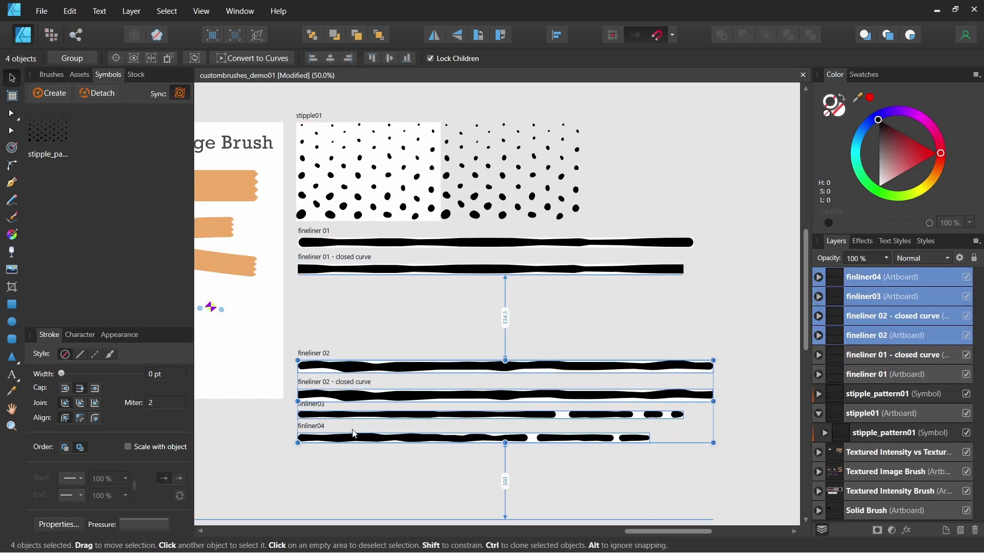
click(593, 419)
- Draw a black rectangle as a backdrop, move it below the line and stipple artboards in the stacking order, and lock it
drag(606, 402, 611, 451)
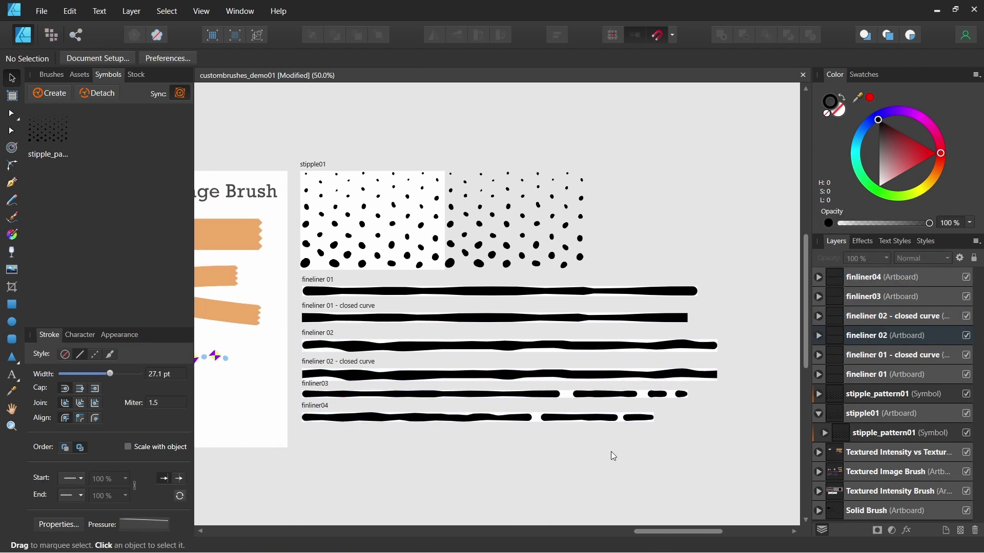
click(418, 207)
click(728, 267)
click(12, 304)
click(844, 99)
mouse_move(300, 171)
mouse_down()
mouse_move(353, 232)
mouse_move(445, 269)
mouse_up()
mouse_move(850, 433)
mouse_down()
mouse_move(823, 483)
mouse_move(857, 460)
mouse_up()
click(973, 258)
- Recolour the lines in fineliner 01, fineliner 01 - closed curve and fineliner 02 white
click(564, 291)
click(838, 110)
click(929, 175)
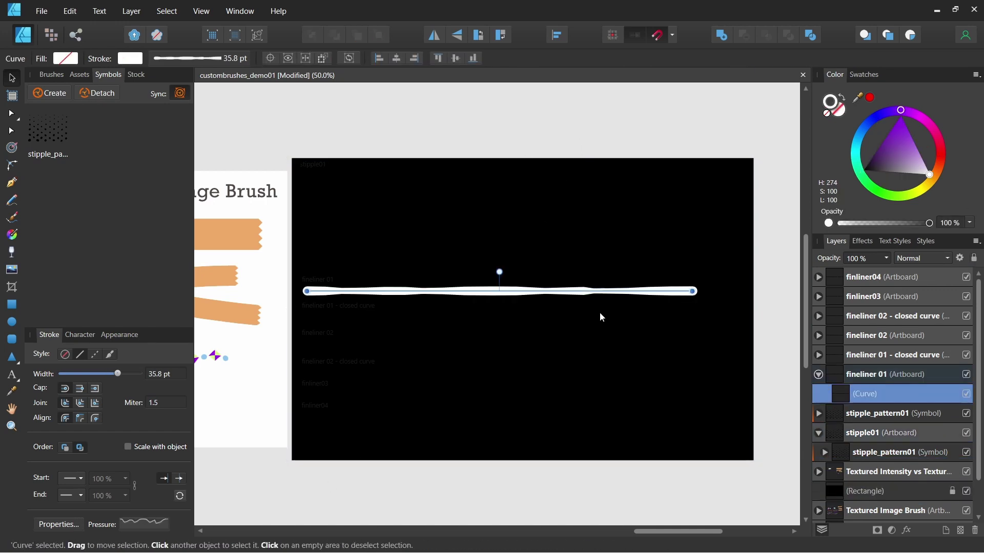
click(599, 317)
click(928, 175)
click(640, 345)
click(929, 175)
- Recolour the dashes in finliner03 and finliner04 and the line in fineliner 02 - closed curve white
click(818, 297)
click(824, 316)
click(871, 336)
click(929, 174)
click(871, 297)
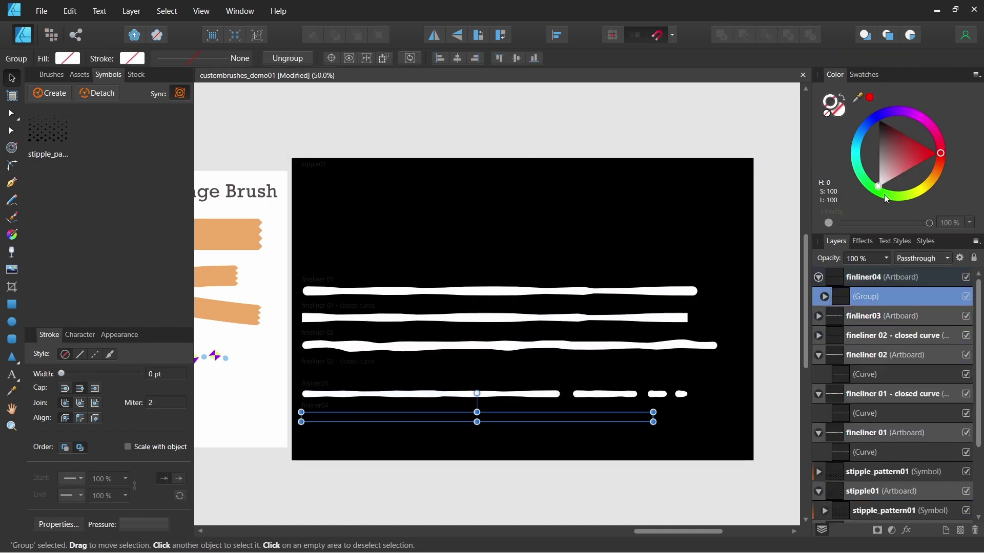
click(929, 175)
click(871, 355)
mouse_move(979, 308)
mouse_down()
mouse_move(979, 505)
mouse_move(979, 295)
mouse_up()
- Recolour all the dots of stipple_pattern01 white and save the document
click(871, 296)
shift+click(871, 413)
click(928, 174)
click(776, 246)
key(ctrl+s)
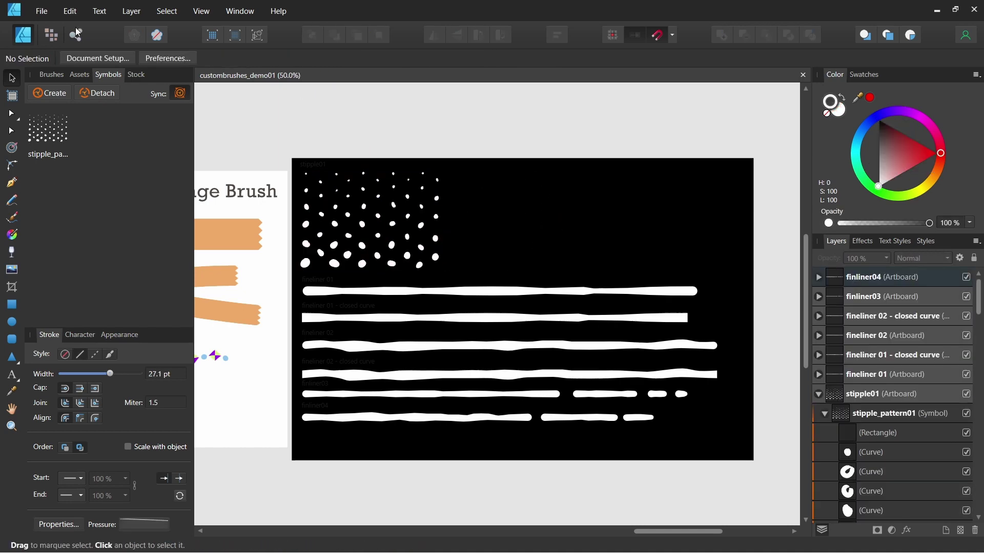
- Switch to the Export persona and exclude the Textured Intensity vs Textured Image, Textured Image Brush, Textured Intensity Brush and Solid Brush slices from export
click(77, 36)
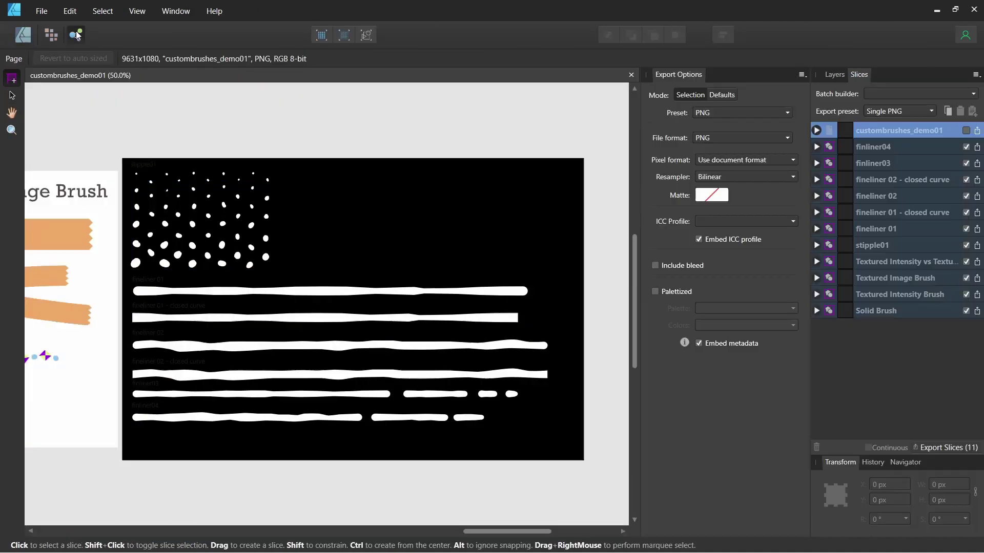
click(936, 153)
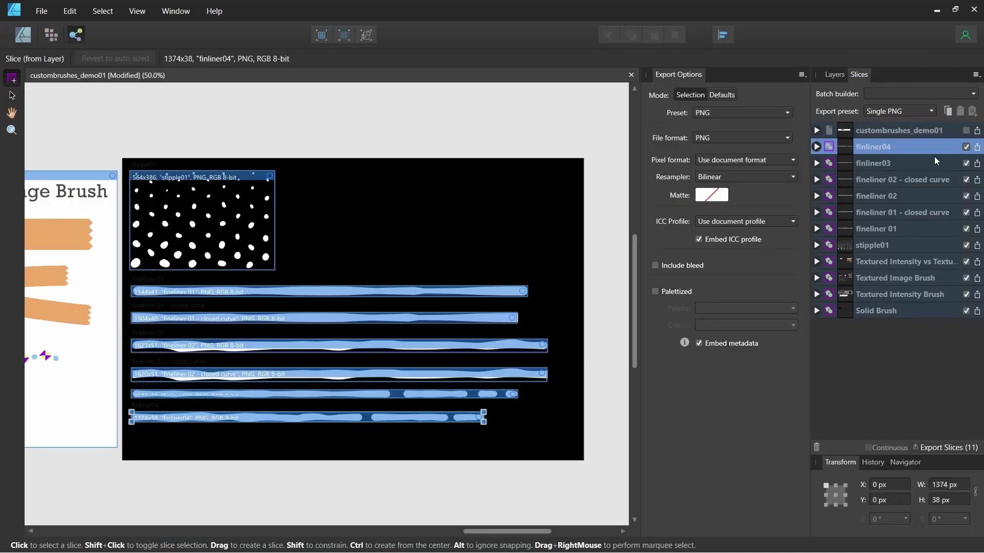
shift+click(946, 316)
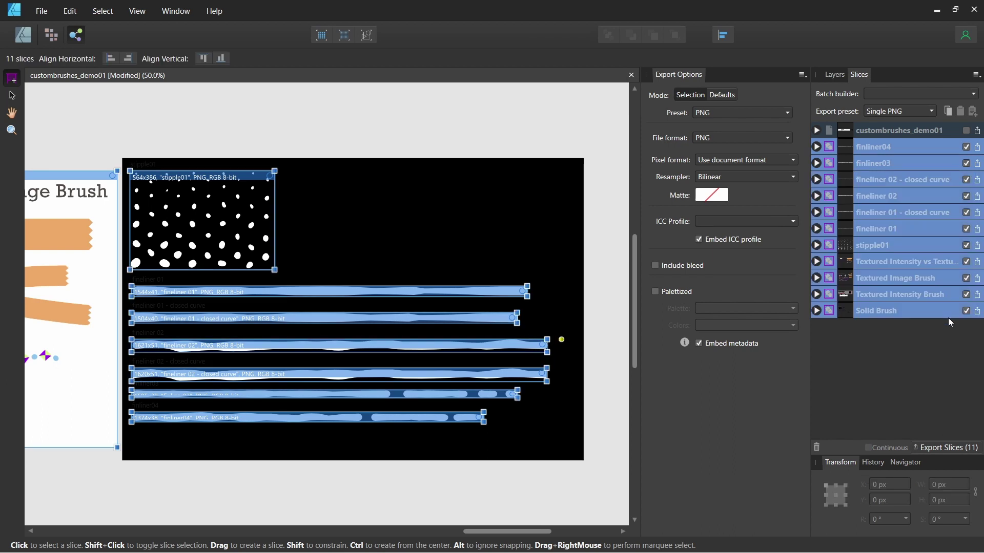
click(918, 262)
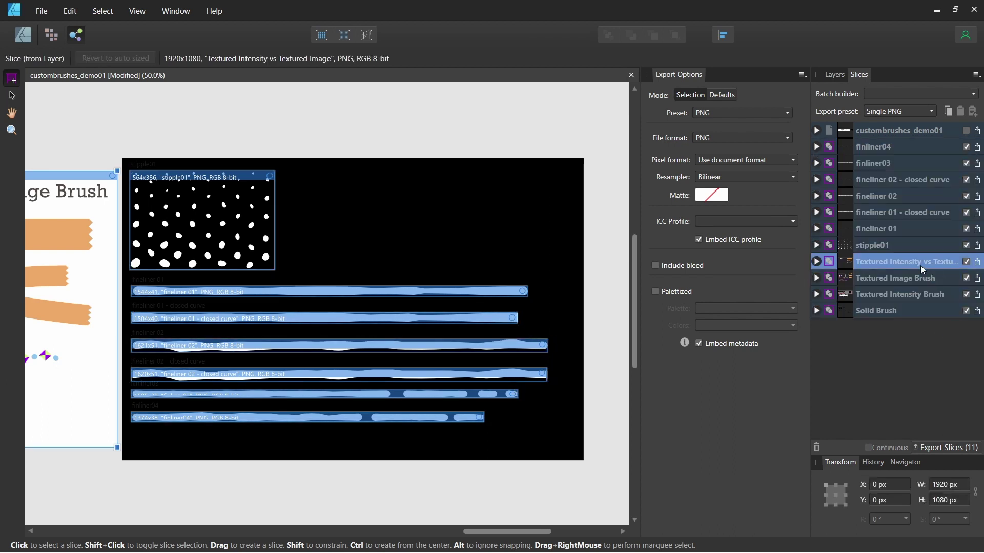
shift+click(948, 310)
click(966, 262)
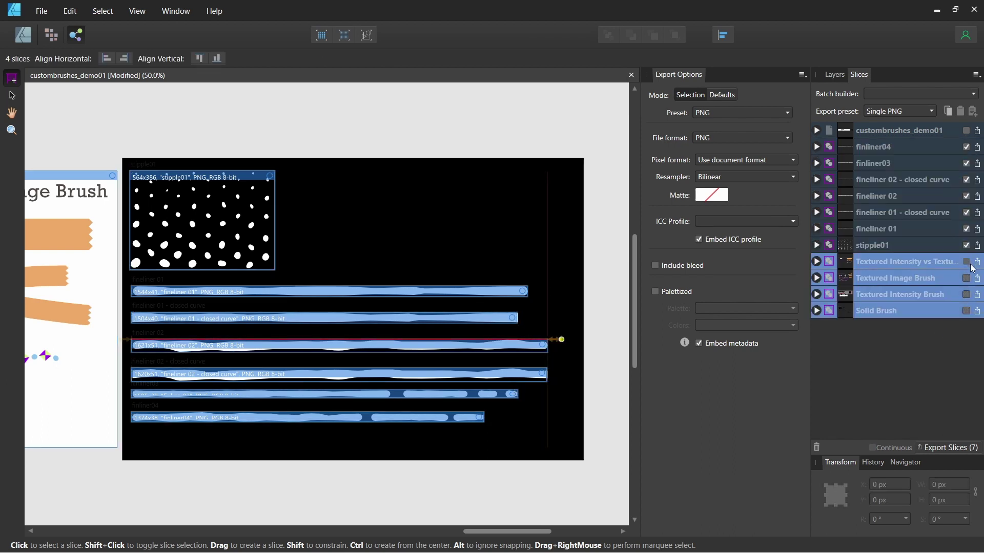
- Select the seven slices from stipple01 to finliner04 and choose PNG as their export preset and file format
click(935, 246)
shift+click(935, 149)
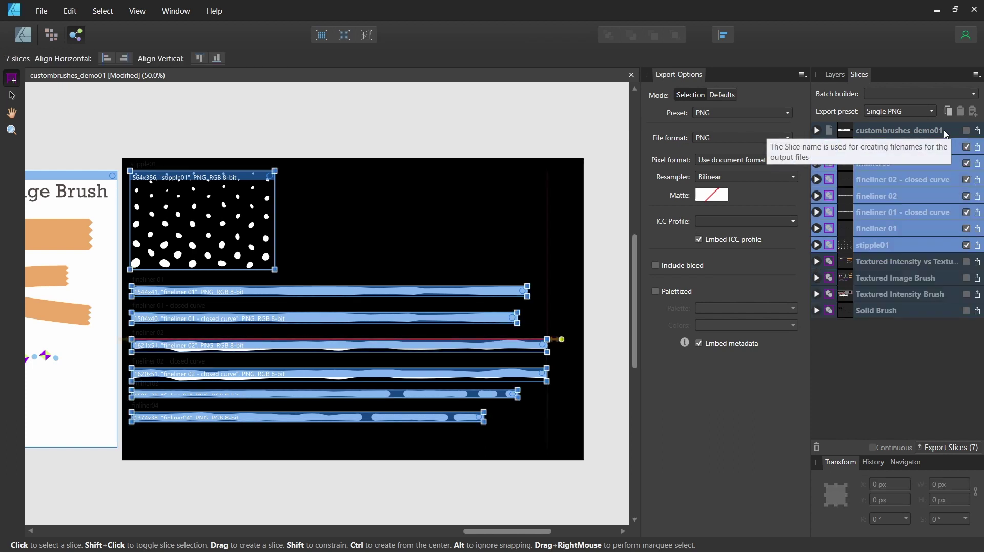
click(714, 114)
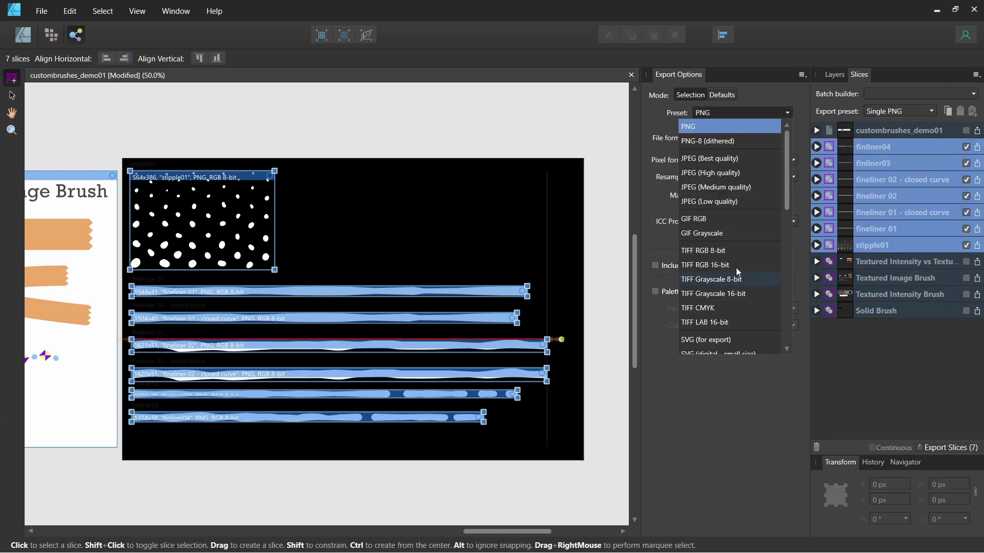
click(695, 127)
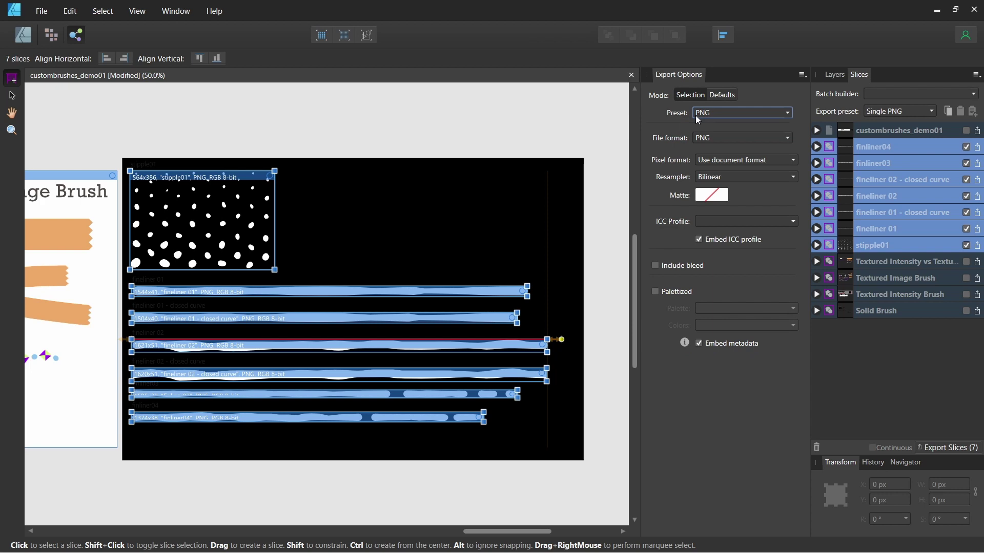
click(788, 135)
click(797, 130)
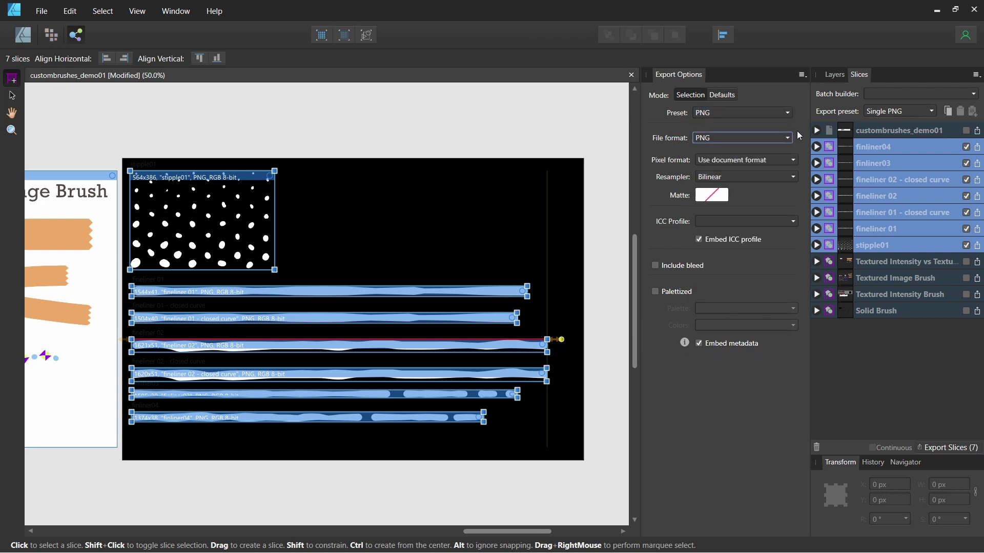
- Try a black matte colour on the selected line and stipple slices, and clear the matte of stipple01
click(716, 199)
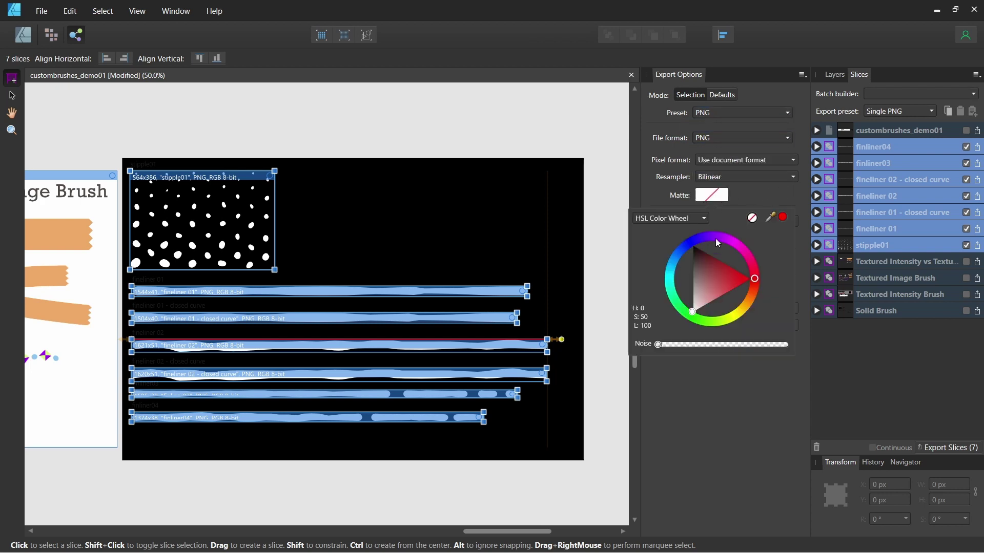
drag(707, 272, 686, 226)
click(751, 217)
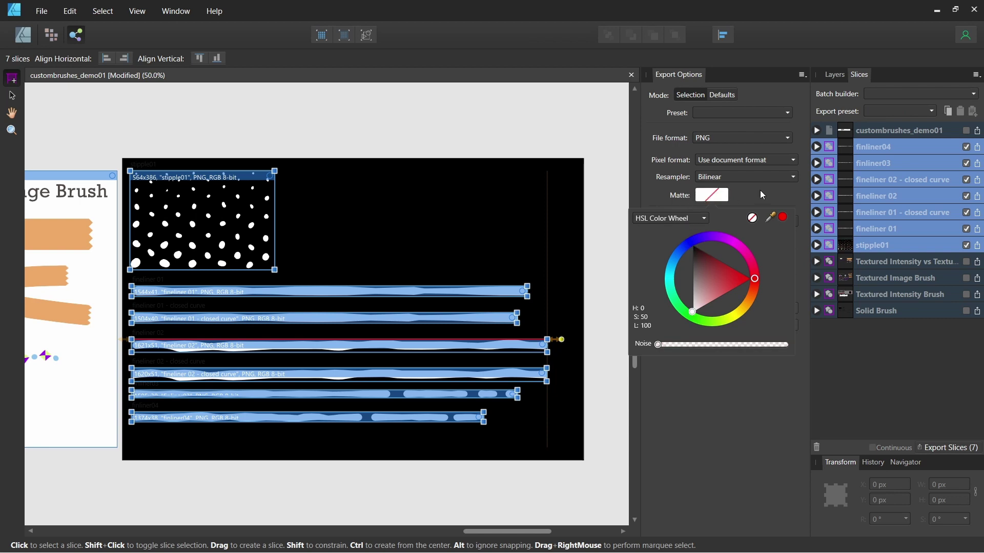
click(694, 256)
click(698, 250)
click(699, 251)
click(712, 196)
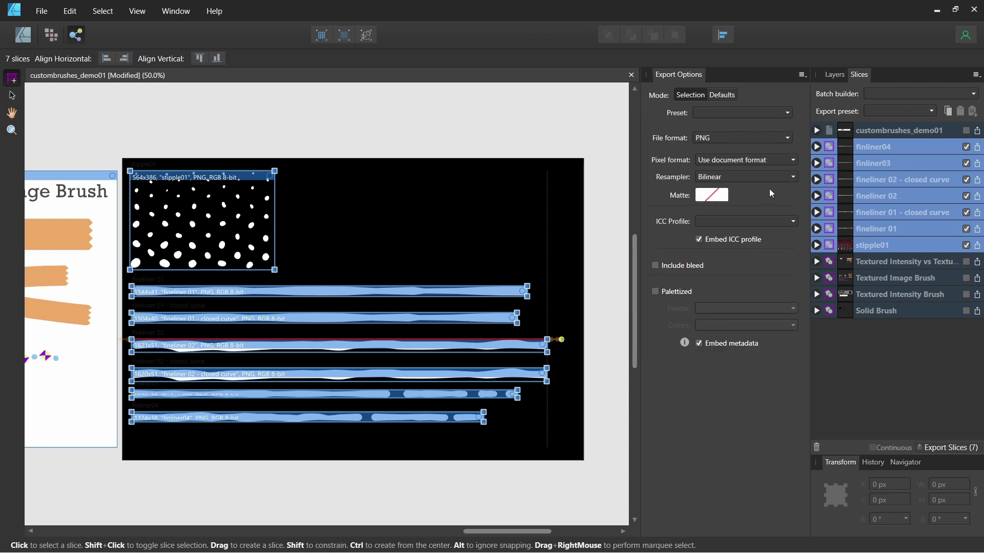
click(711, 197)
click(698, 251)
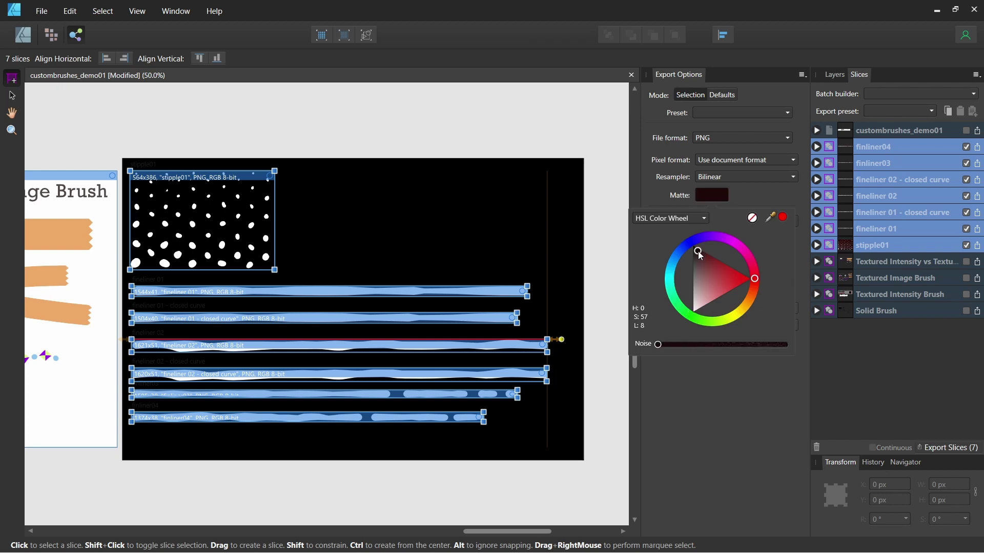
drag(697, 251, 693, 242)
click(752, 218)
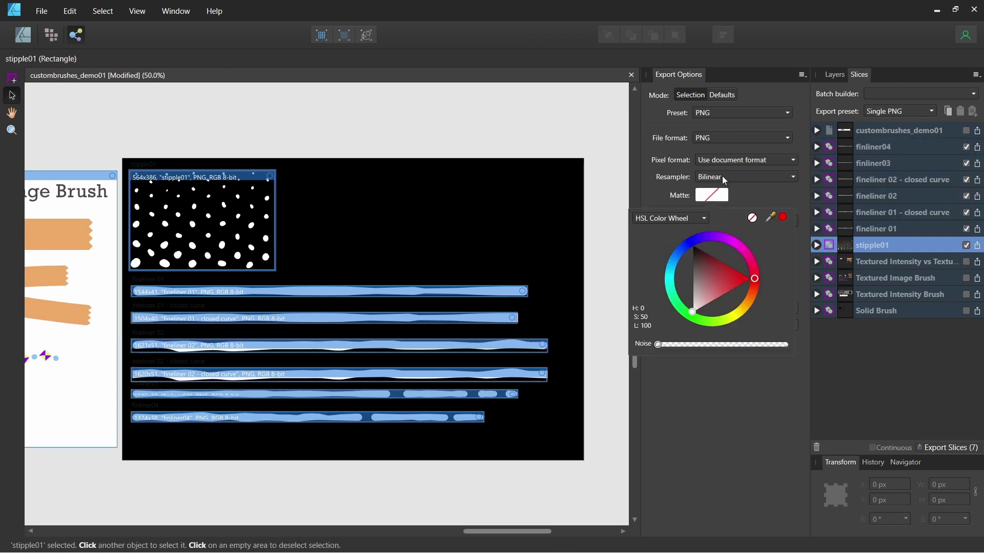
- Go through the fineliner slices' export settings and correct the names finliner03 and finliner04 to fineliner03 and fineliner04
click(889, 228)
click(883, 195)
click(876, 180)
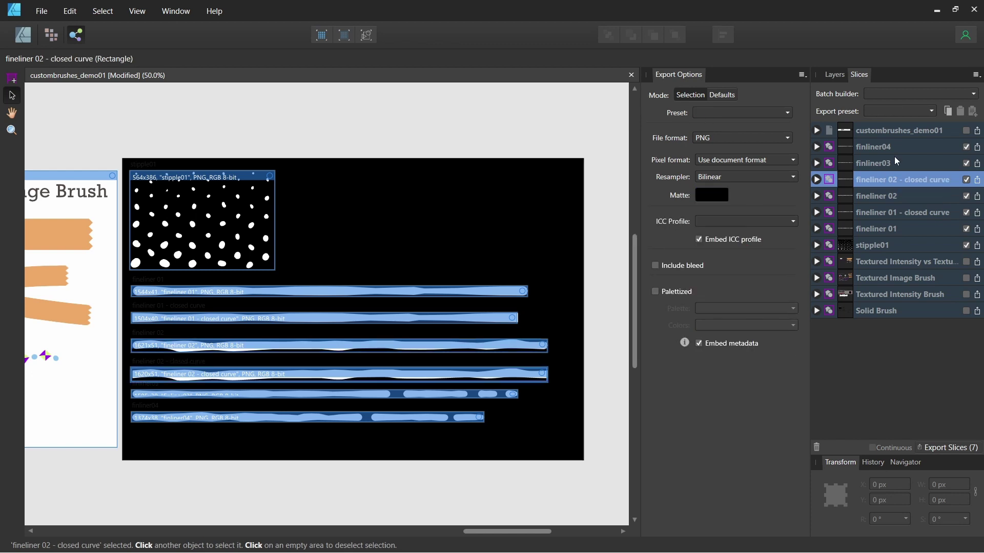
click(881, 163)
click(890, 148)
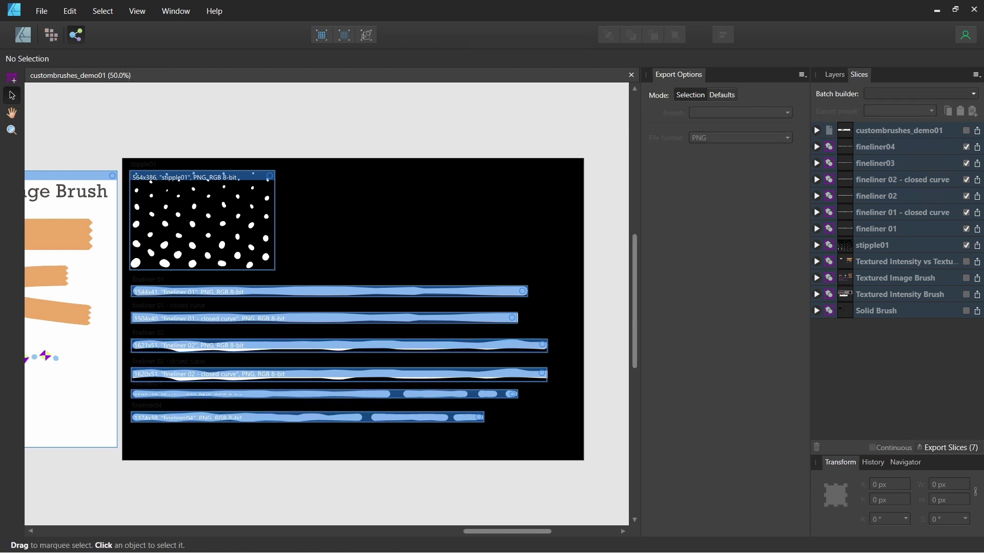
- Export the seven enabled slices into the custom folder under Affinity Designer's Brushes resources
click(947, 448)
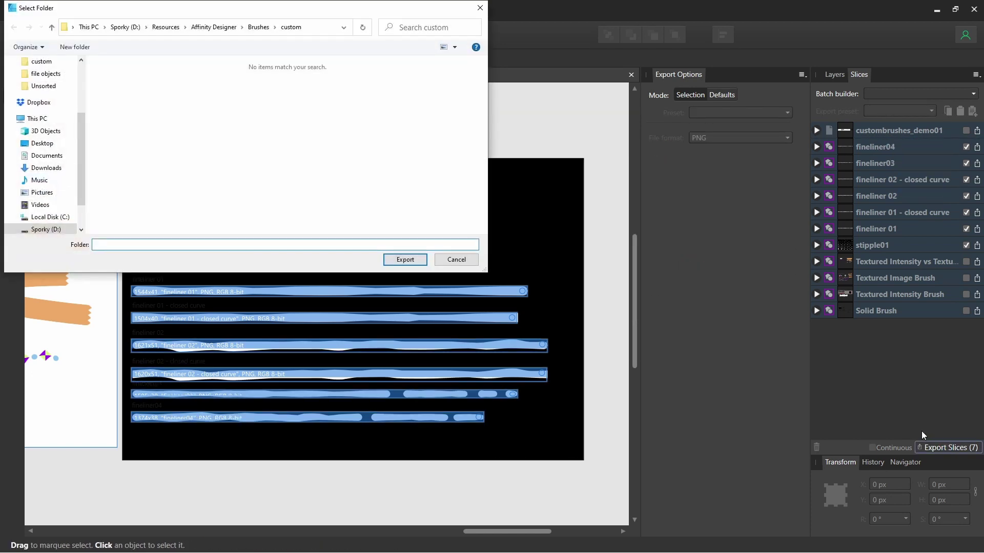
drag(401, 9, 582, 171)
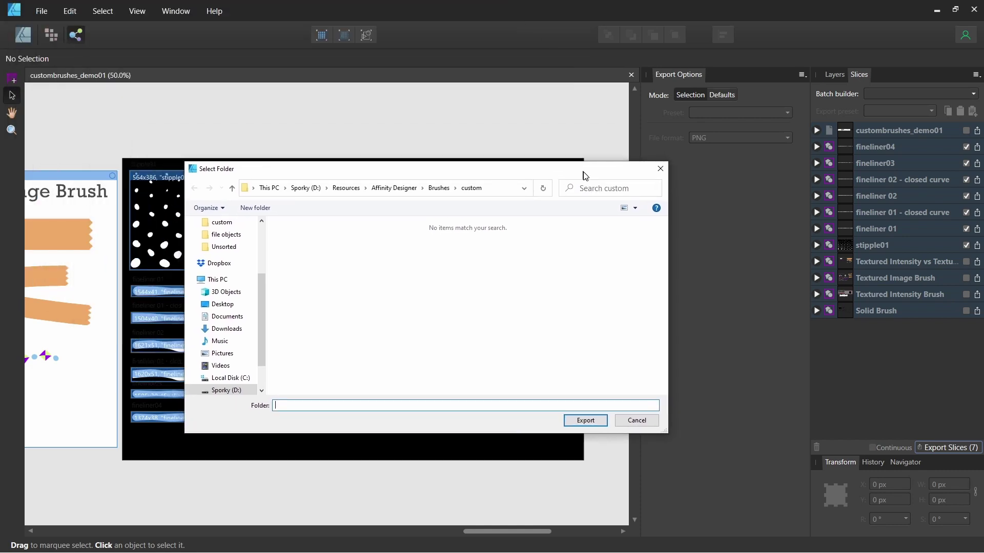
click(586, 422)
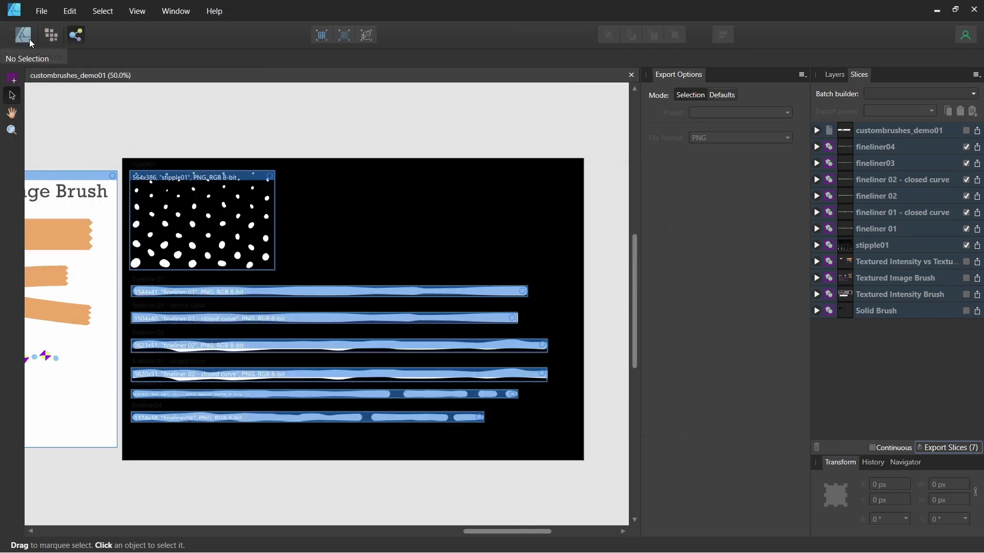
- Return to the Designer persona, create a new brush category and rename it Dollar Store Fineliners
click(29, 39)
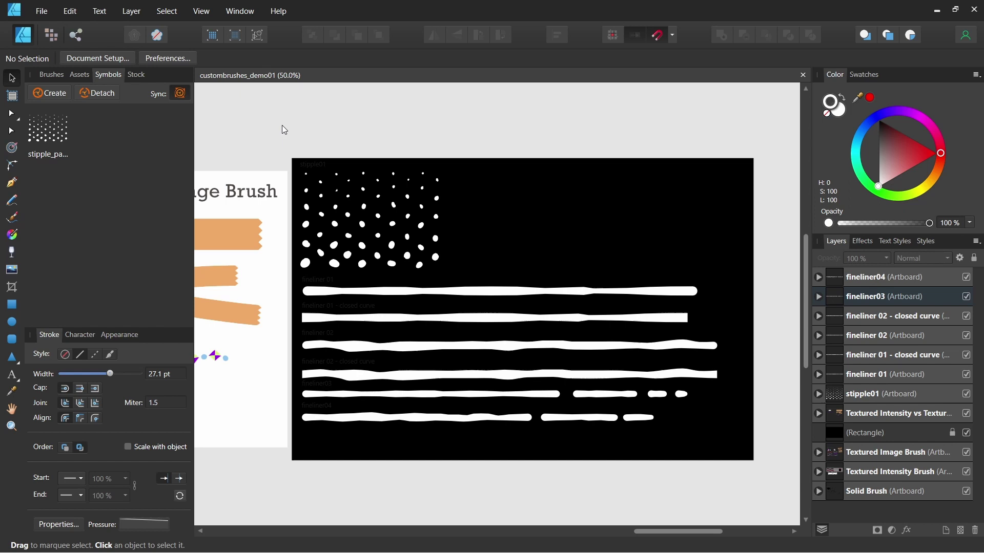
click(52, 75)
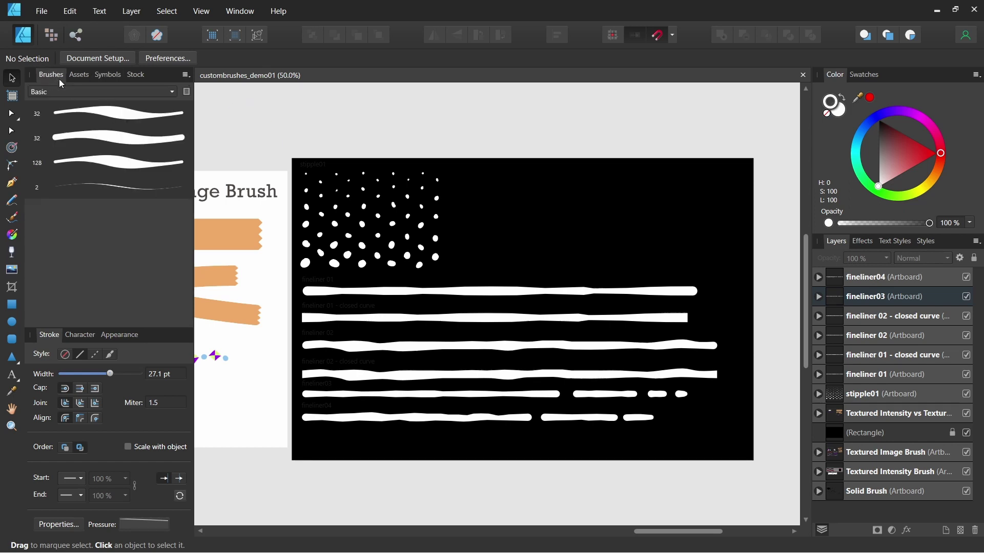
click(185, 77)
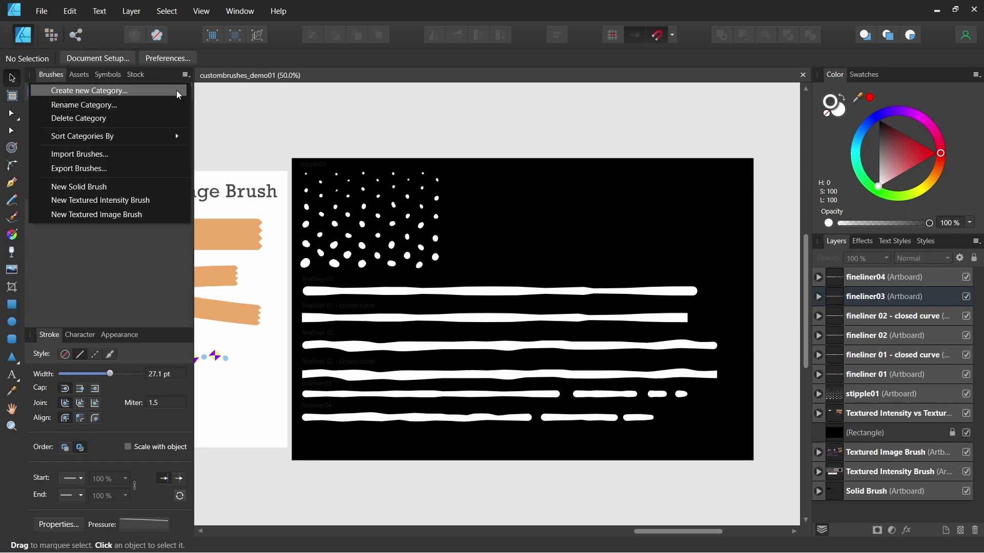
click(176, 90)
click(185, 75)
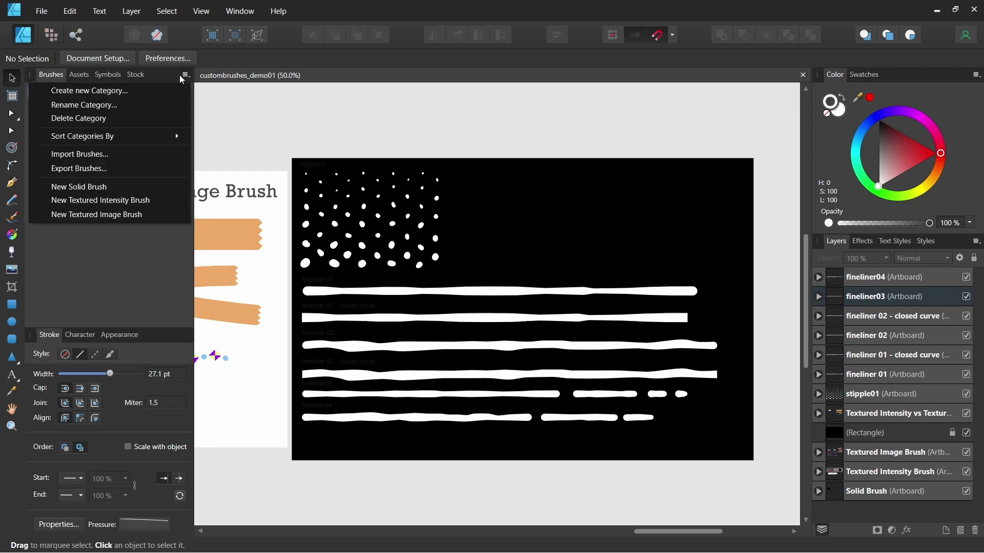
click(145, 104)
text(Dollar S)
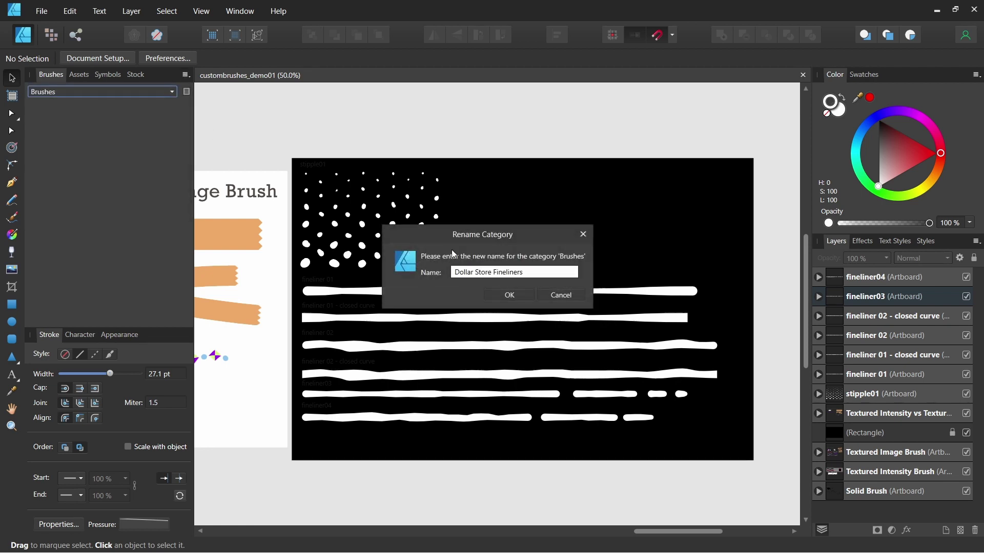
text(tore Fineliners)
click(519, 294)
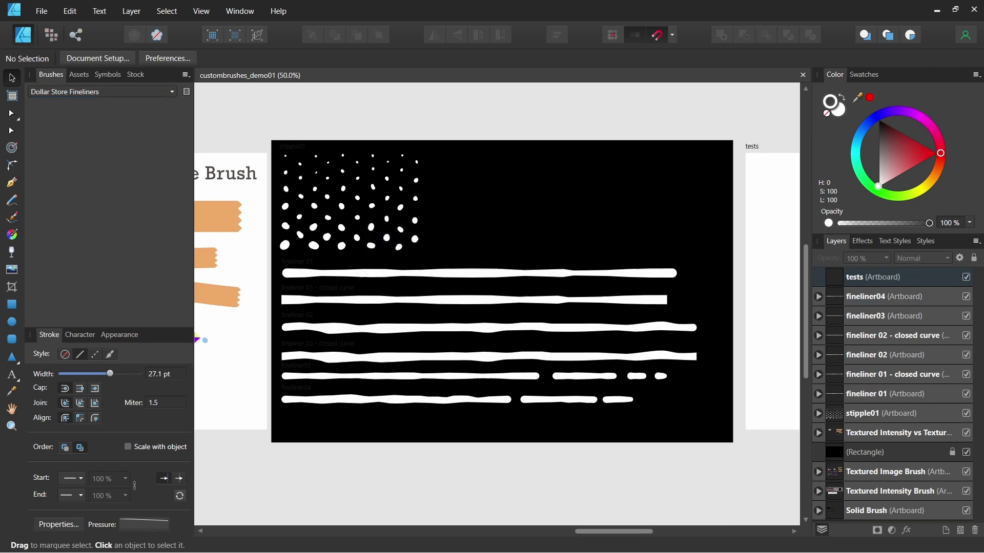
- Add a new textured intensity brush to Dollar Store Fineliners from fineliner 01.png
drag(760, 470, 528, 482)
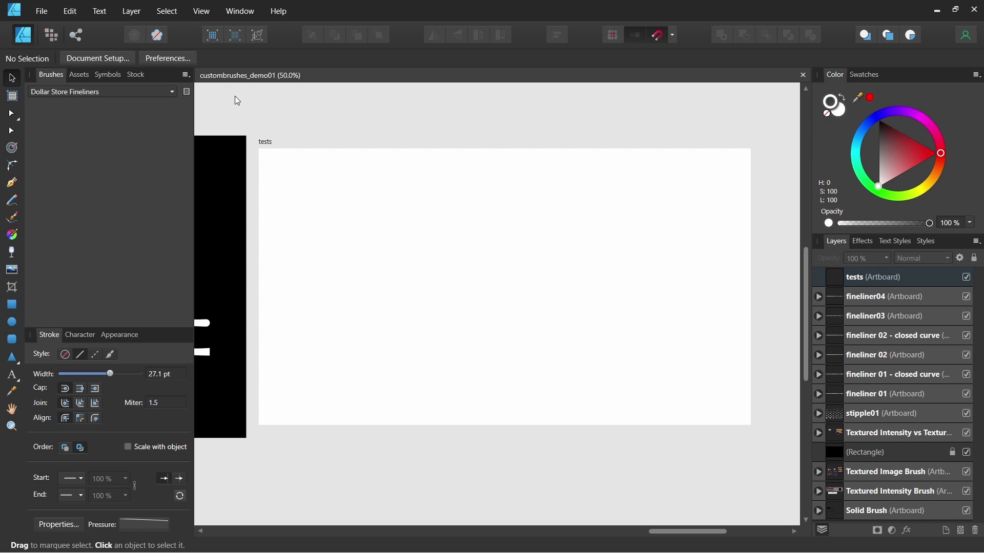
click(186, 76)
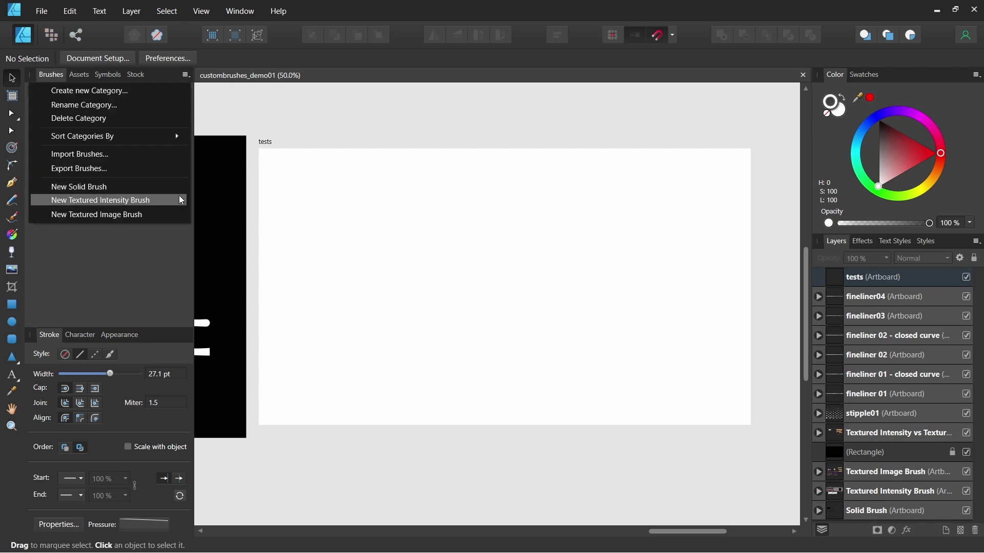
click(163, 199)
scroll(420, 379, down, 1)
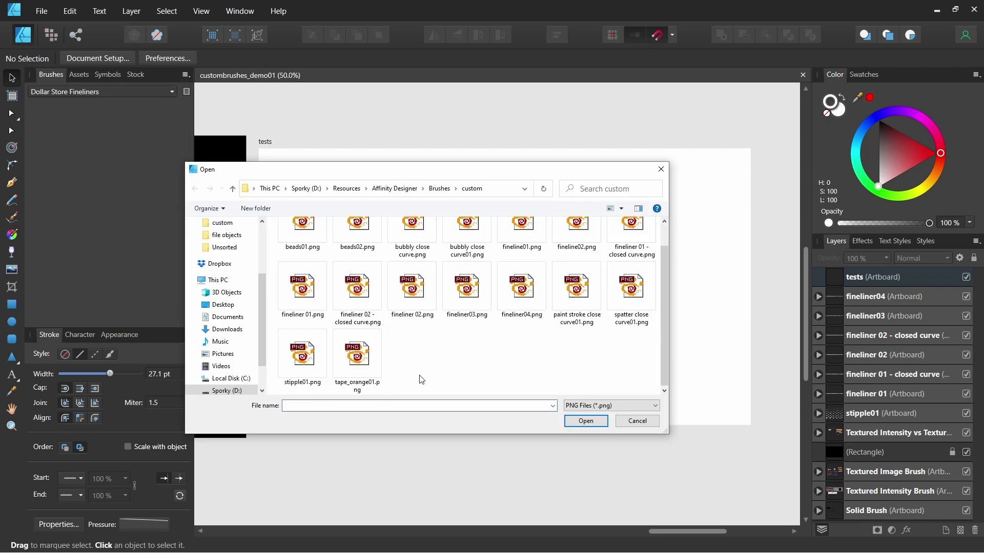
click(321, 293)
click(586, 421)
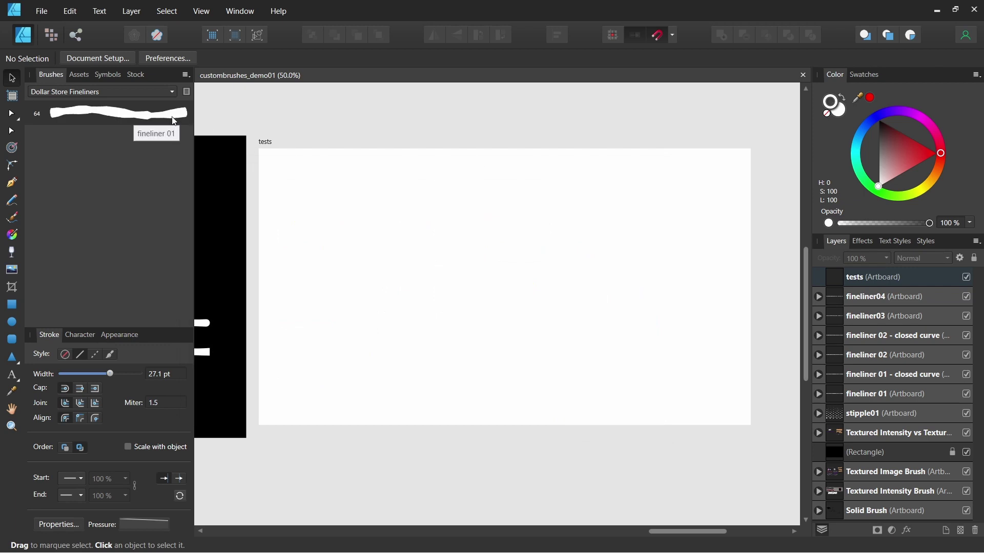
- Paint a long black test stroke with the fineliner 01 brush across the upper part of the tests artboard, and deselect it
mouse_move(296, 183)
mouse_down()
mouse_move(637, 183)
mouse_move(707, 173)
mouse_up()
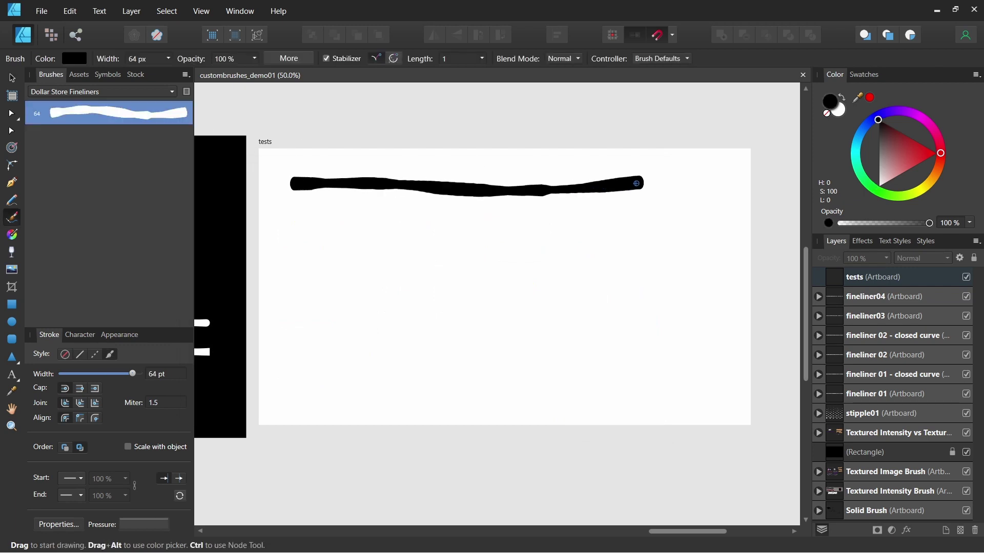
key(v)
key(Escape)
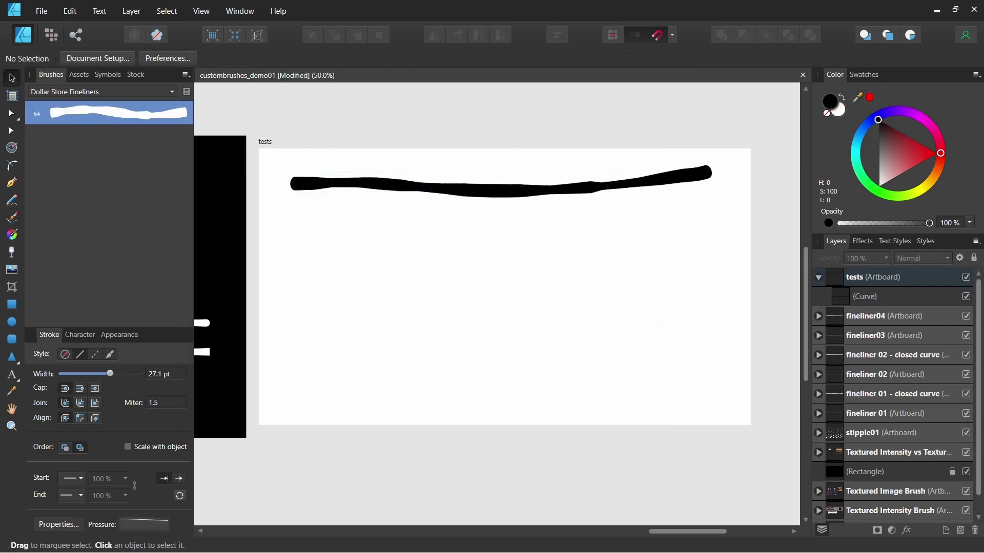
- Edit the fineliner 01 brush with a 30.5 px head offset, 1502.2 px tail offset and 24 px brush width
double_click(175, 121)
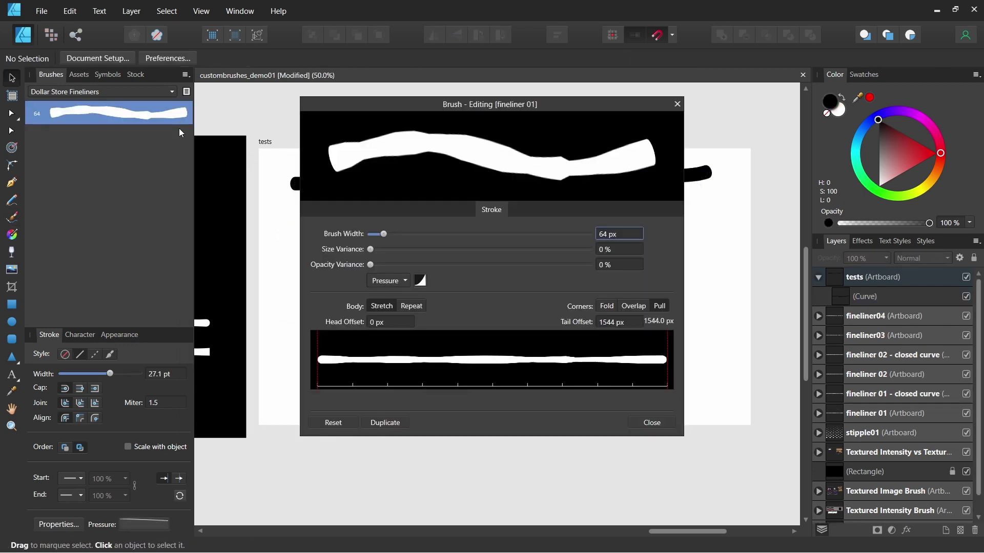
drag(317, 376, 324, 376)
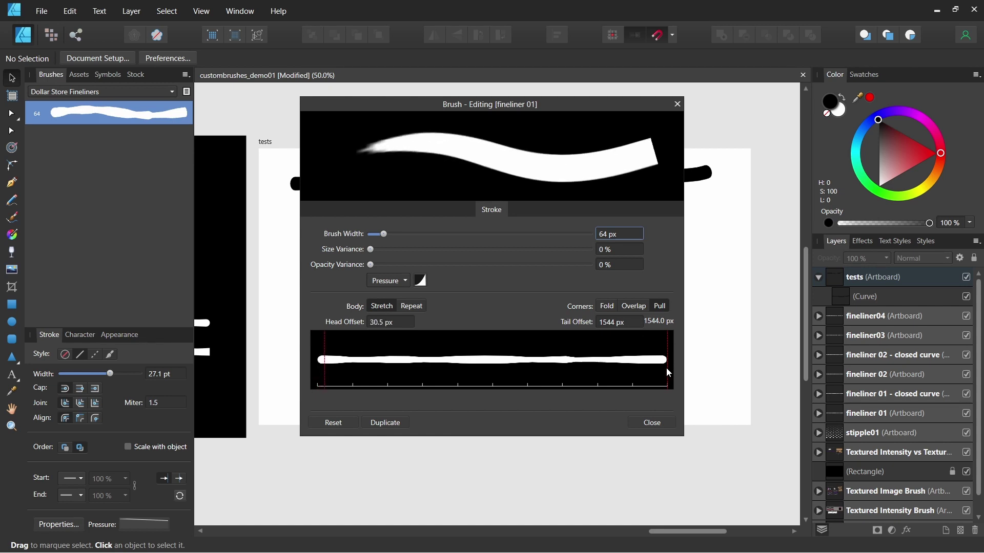
drag(667, 367, 659, 368)
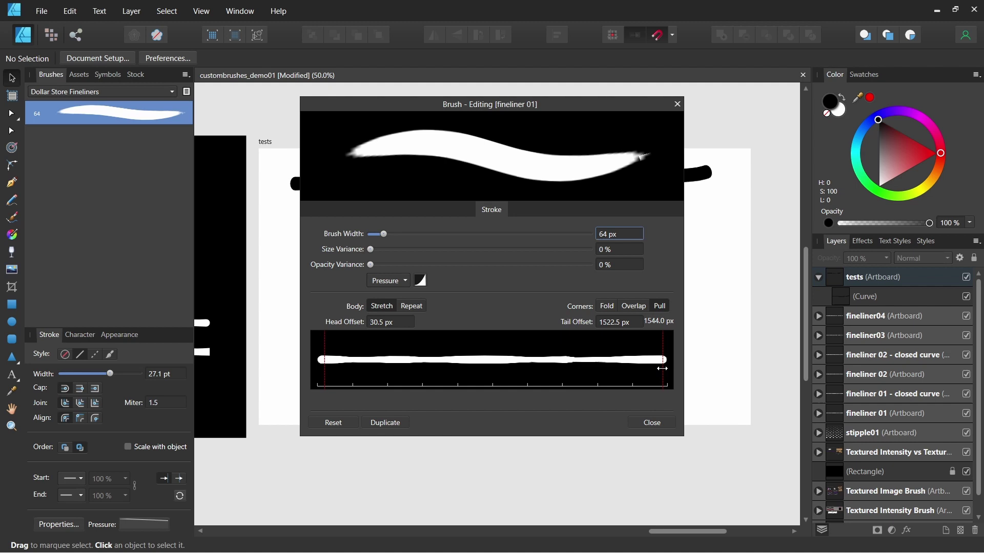
drag(384, 235, 374, 235)
click(630, 234)
text(24)
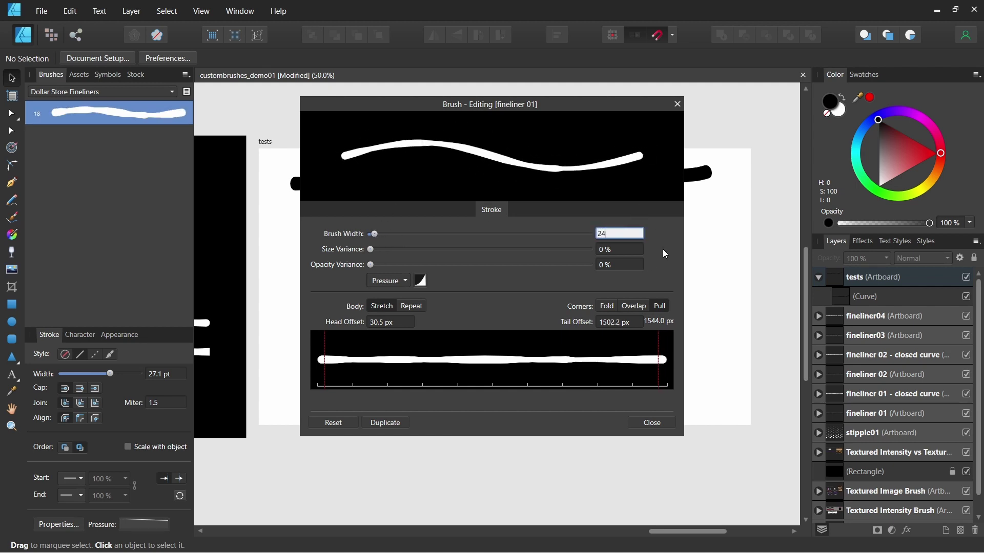
click(658, 419)
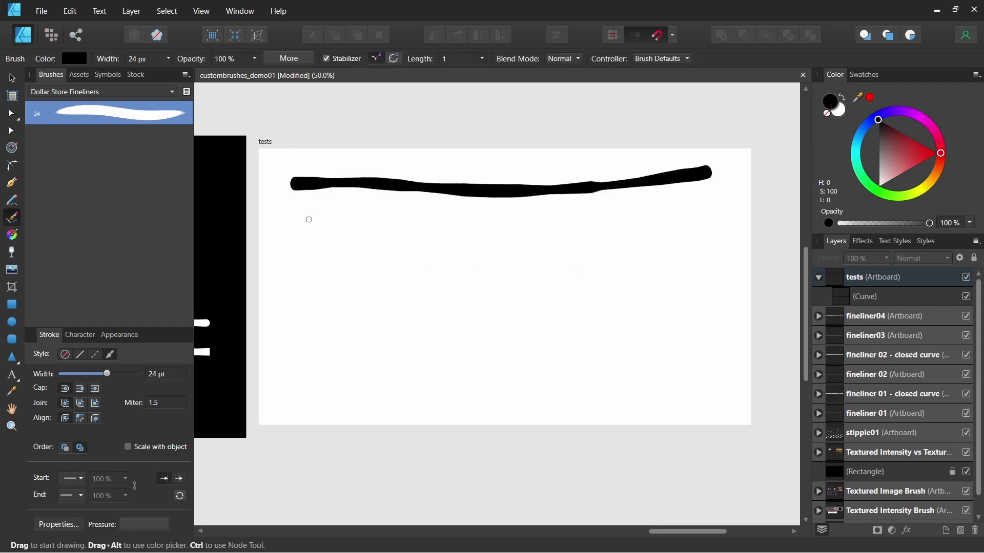
- Paint one long wavy test stroke and two short ones with the fineliner 01 brush below the thick stroke
drag(309, 219, 670, 222)
drag(301, 275, 360, 246)
drag(325, 268, 428, 261)
- Change the fineliner 01 brush's controller from Pressure to None
double_click(183, 115)
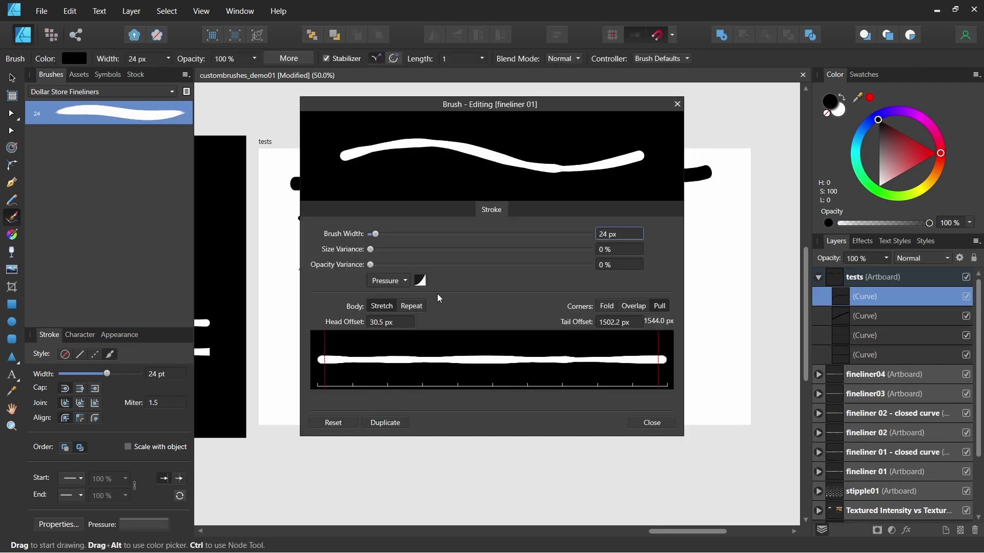
click(388, 280)
click(380, 292)
click(658, 424)
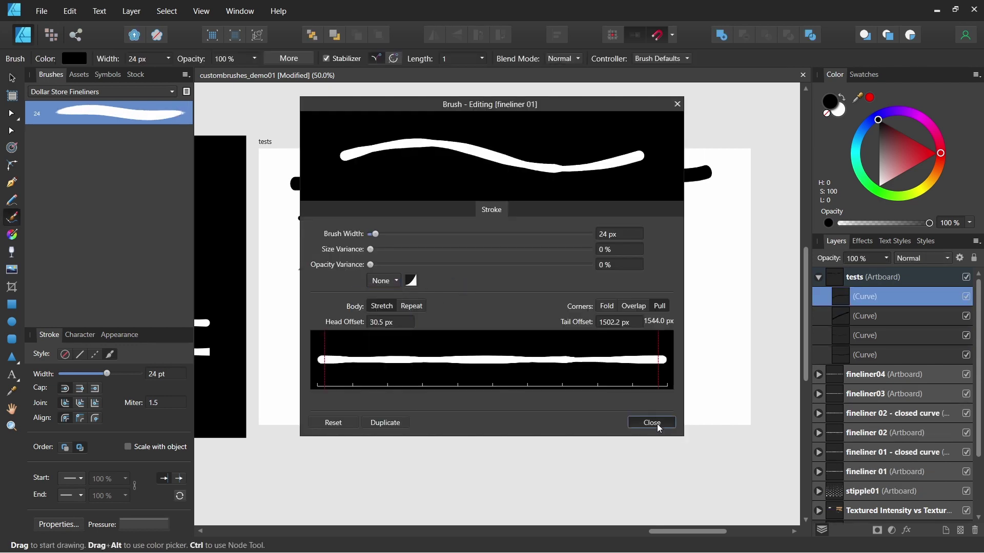
- Paint another test stroke below the others, and delete it along with the two short strokes, keeping the long wavy one
mouse_move(351, 291)
mouse_down()
mouse_move(504, 265)
mouse_move(594, 282)
mouse_up()
key(v)
click(333, 255)
key(Delete)
click(390, 264)
key(Delete)
click(482, 283)
key(Delete)
- Draw a closed four-sided shape with the Pen tool below the wavy stroke and apply the fineliner 01 brush to it
key(p)
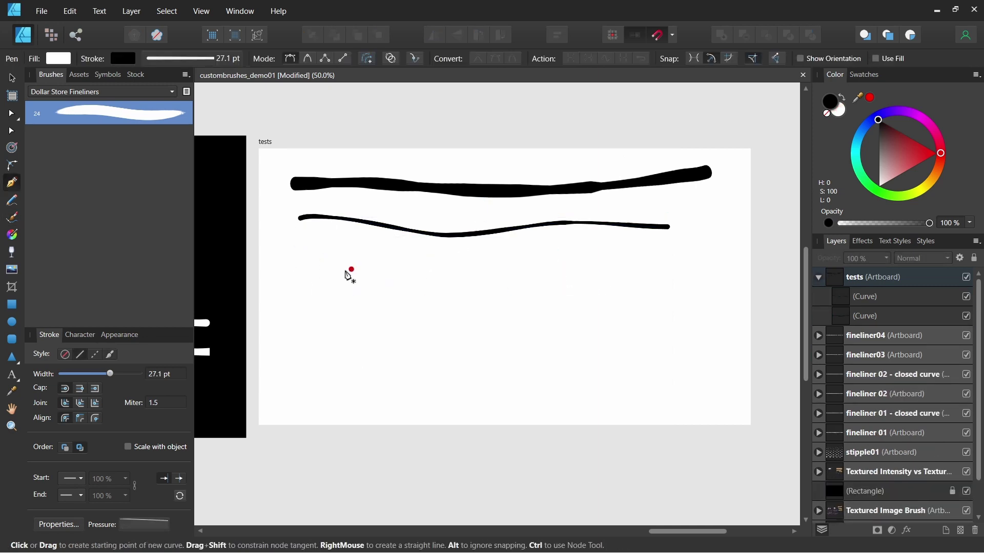
click(310, 248)
click(316, 301)
click(406, 309)
click(415, 249)
click(311, 247)
key(v)
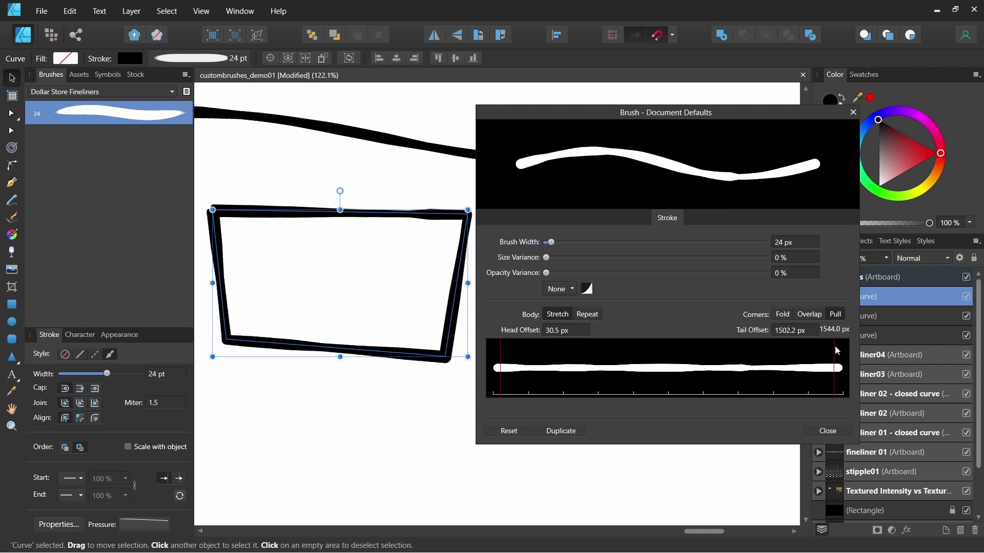
- Try the Overlap and Fold corner modes on the four-sided shape's brush stroke, and return it to Pull
click(817, 319)
click(785, 318)
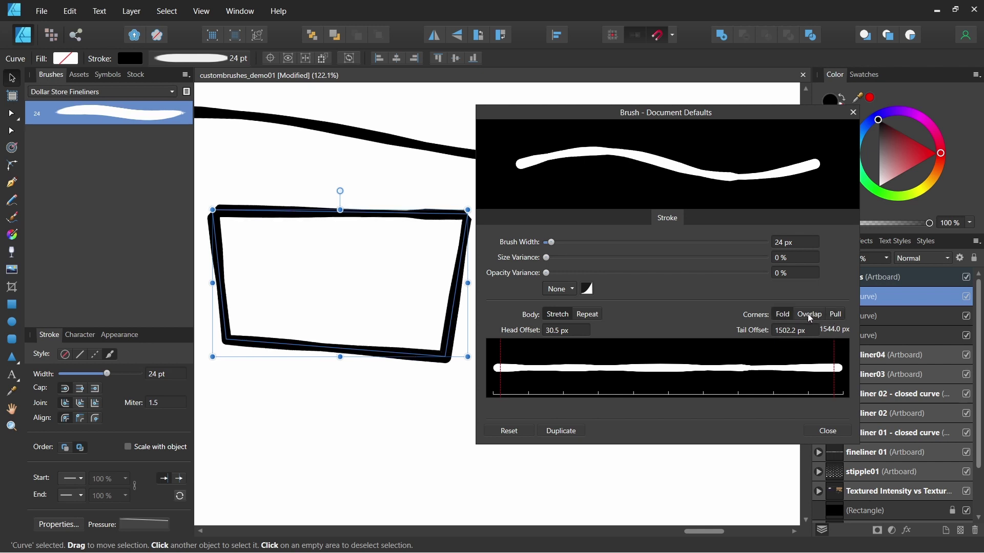
click(810, 317)
click(834, 318)
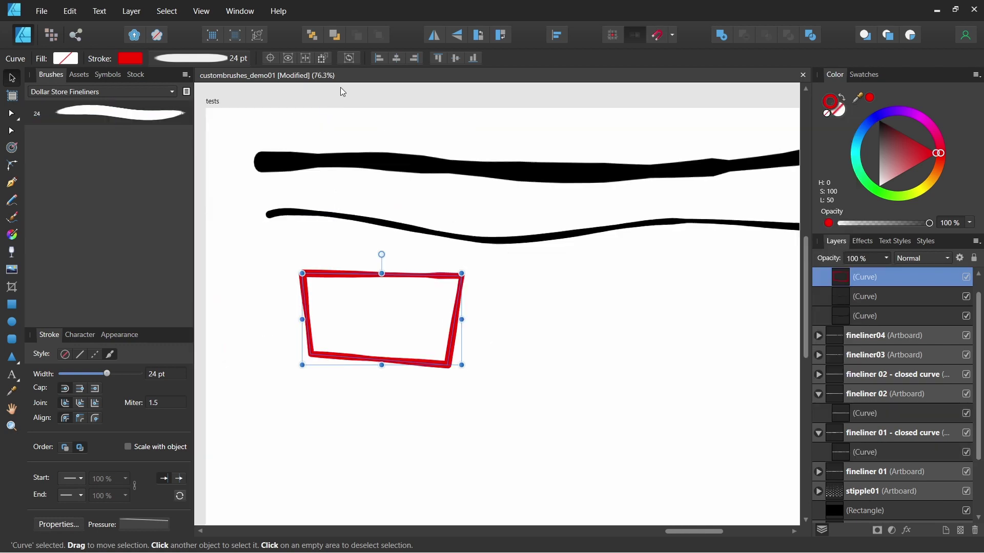
- Add a new textured intensity brush to Dollar Store Fineliners from fineliner 01 - closed curve.png, and deselect the shape
click(185, 75)
click(108, 153)
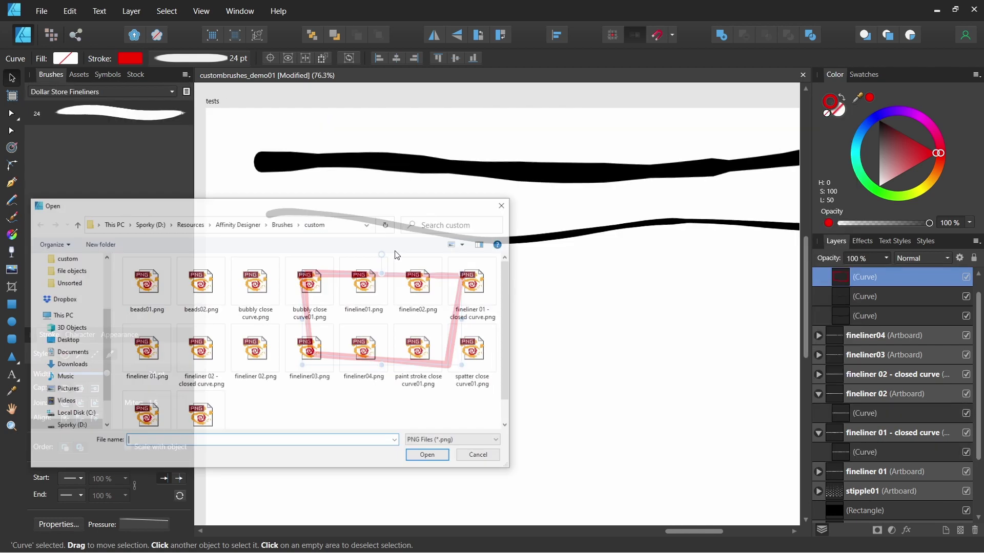
double_click(472, 287)
click(557, 320)
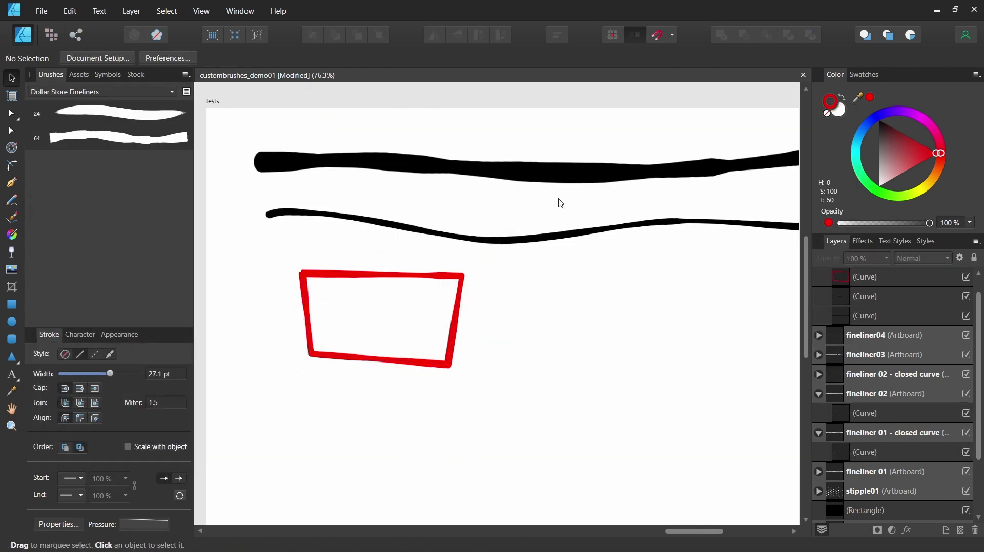
- Paint a test stroke with the closed curve brush beside the four-sided shape and recolour it dark red with lightness 26
click(165, 143)
key(b)
mouse_move(484, 285)
mouse_down()
mouse_move(575, 278)
mouse_move(741, 295)
mouse_up()
key(v)
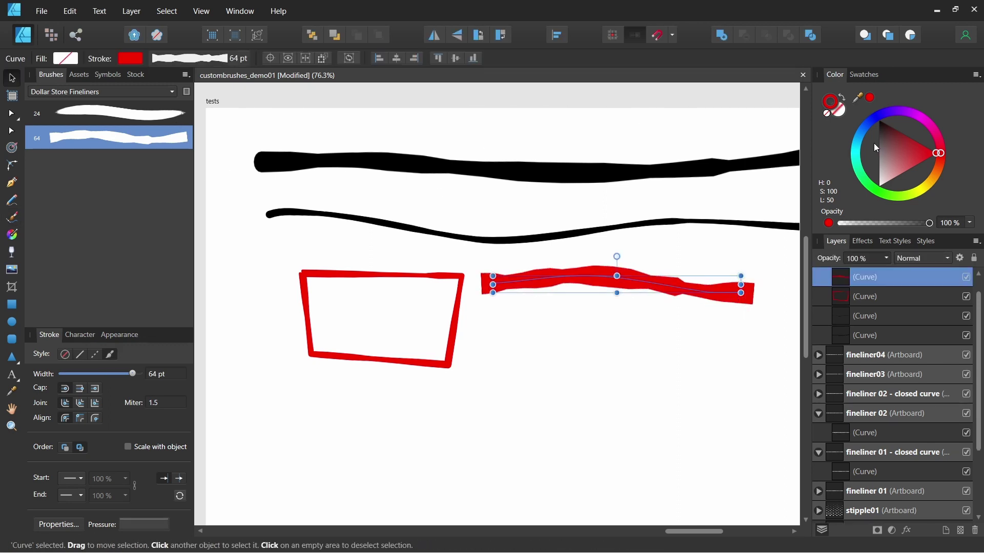
click(908, 136)
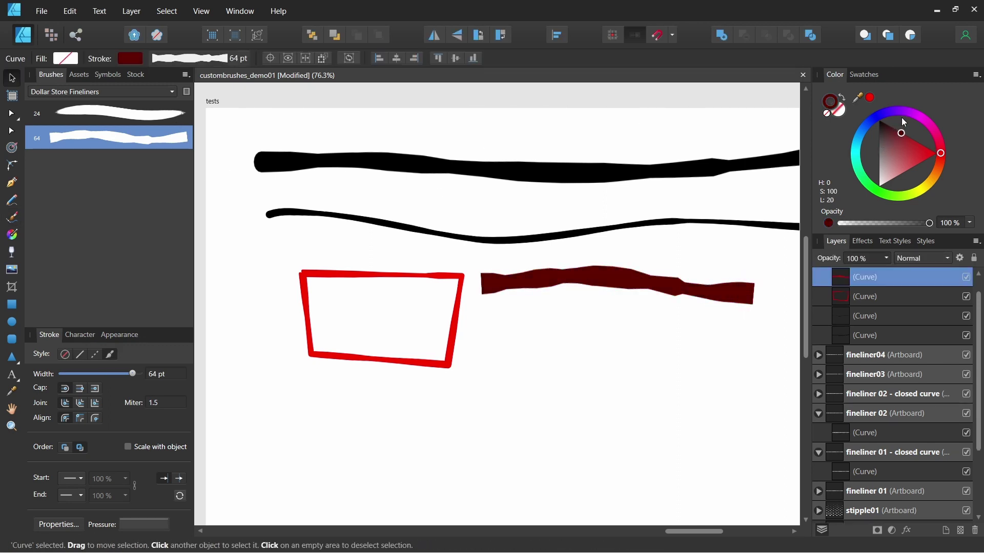
- Set the fineliner 01 - closed curve brush's width to 16 px
double_click(183, 137)
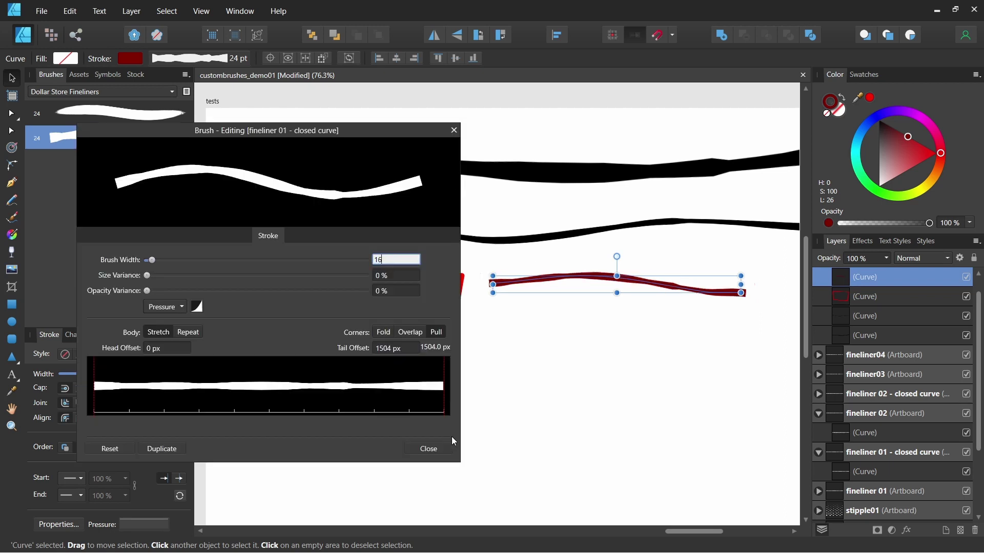
key(Return)
click(430, 449)
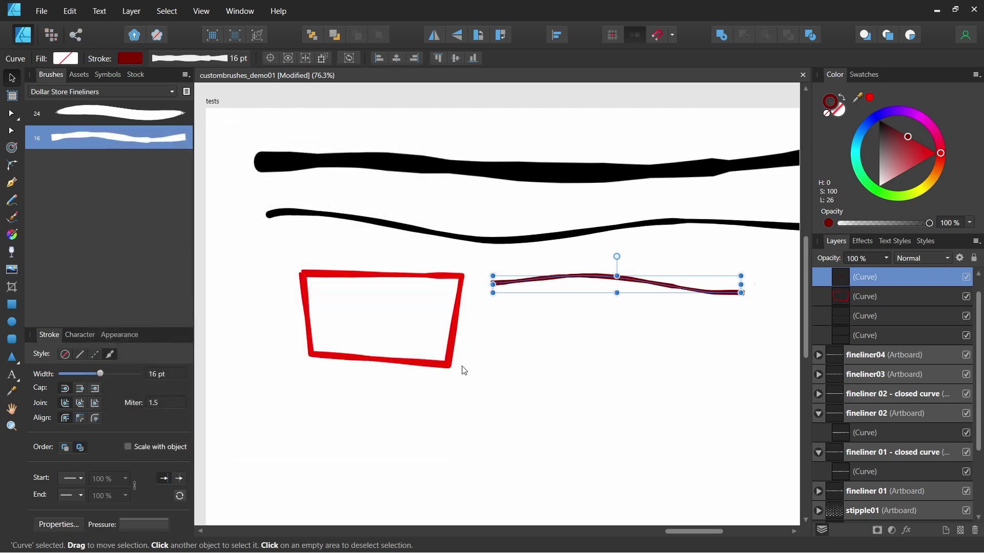
- Apply the fineliner 01 - closed curve brush to the red four-sided shape and deselect it
click(458, 315)
click(169, 138)
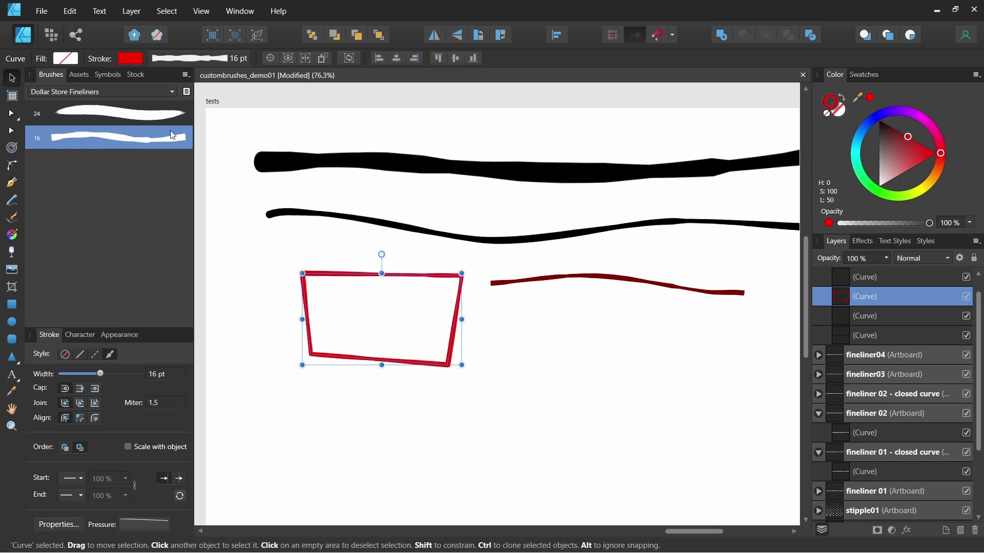
click(286, 311)
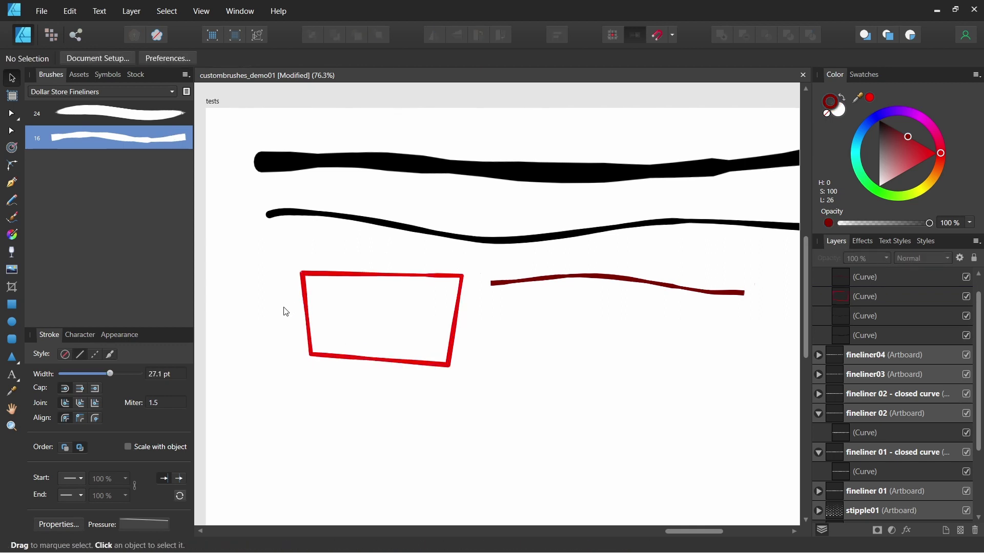
- Examine the red shape's upper-left corner join, and switch to XnView to inspect the edges of fineliner 01 - closed curve.png
scroll(286, 311, up, 5)
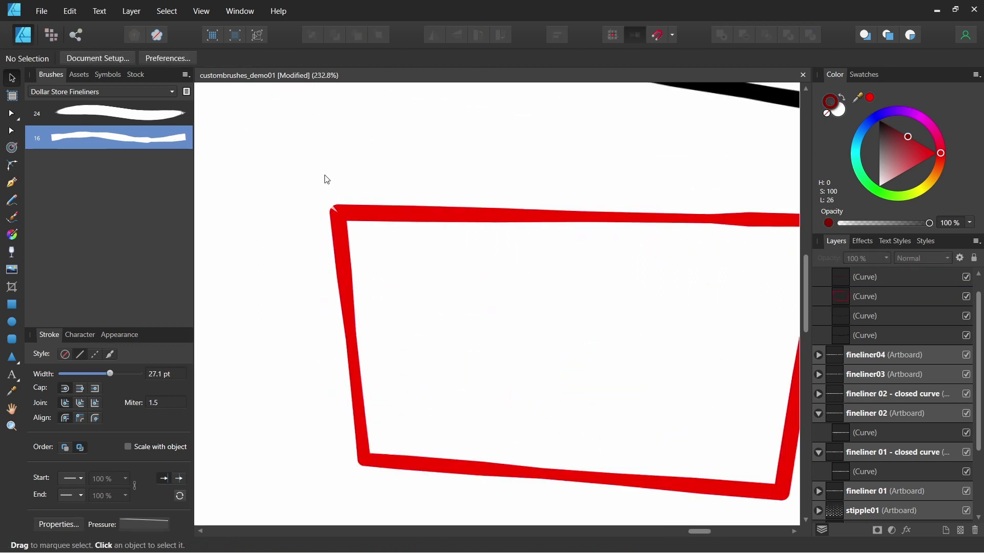
key(alt+Tab)
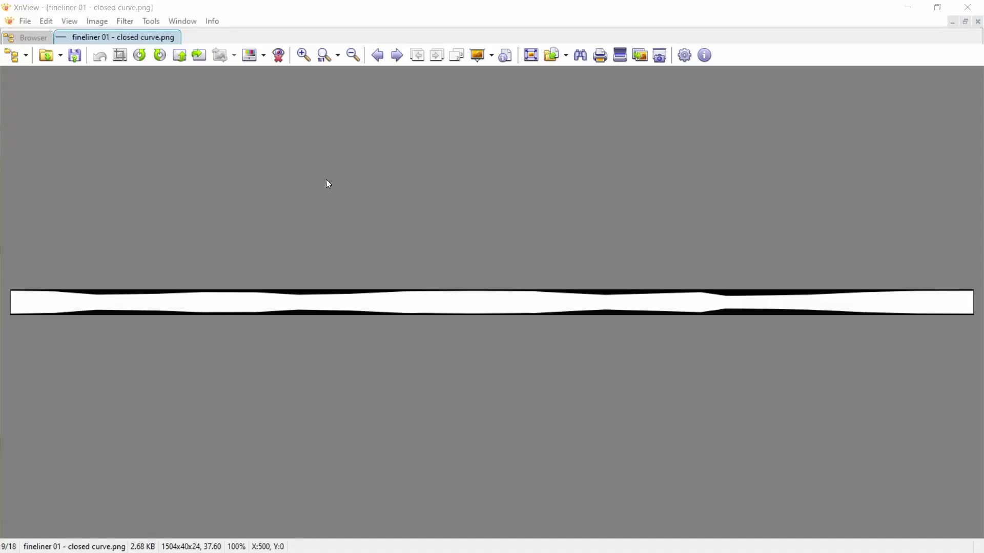
scroll(25, 306, up, 5)
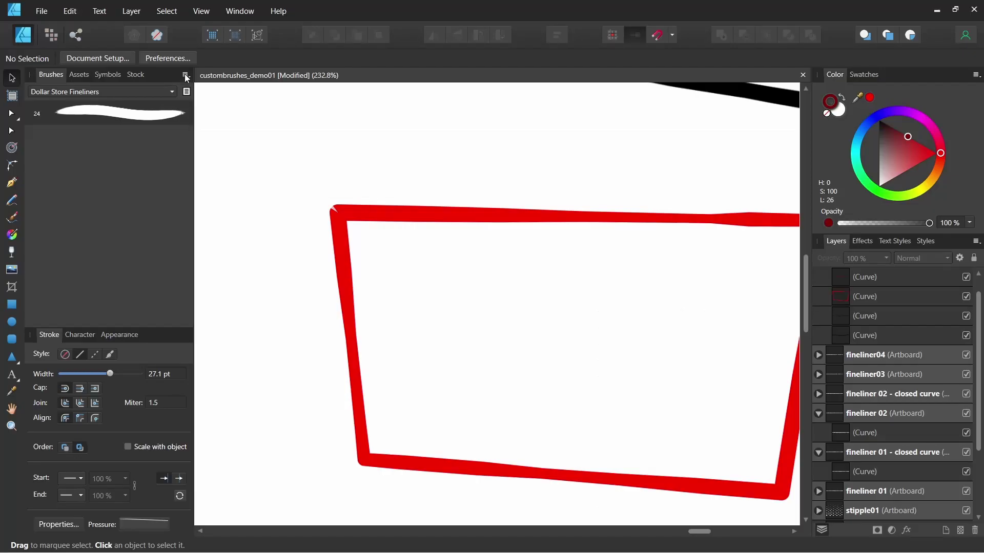
- Re-create the closed curve textured intensity brush in Dollar Store Fineliners from fineliner 01 - closed curve.png
click(186, 74)
click(157, 200)
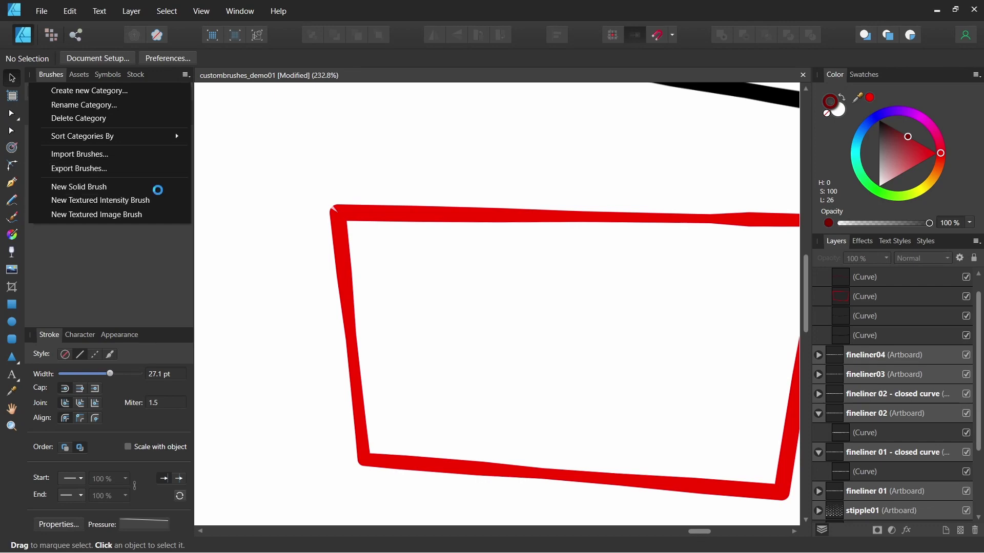
double_click(494, 299)
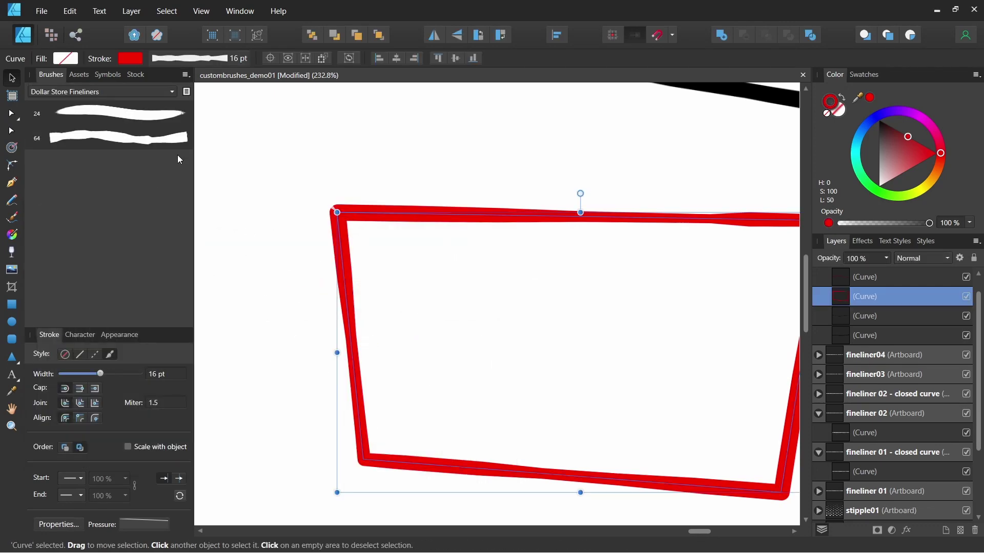
- Apply the re-created closed curve brush to the red four-sided shape and check its corners
click(179, 137)
click(443, 129)
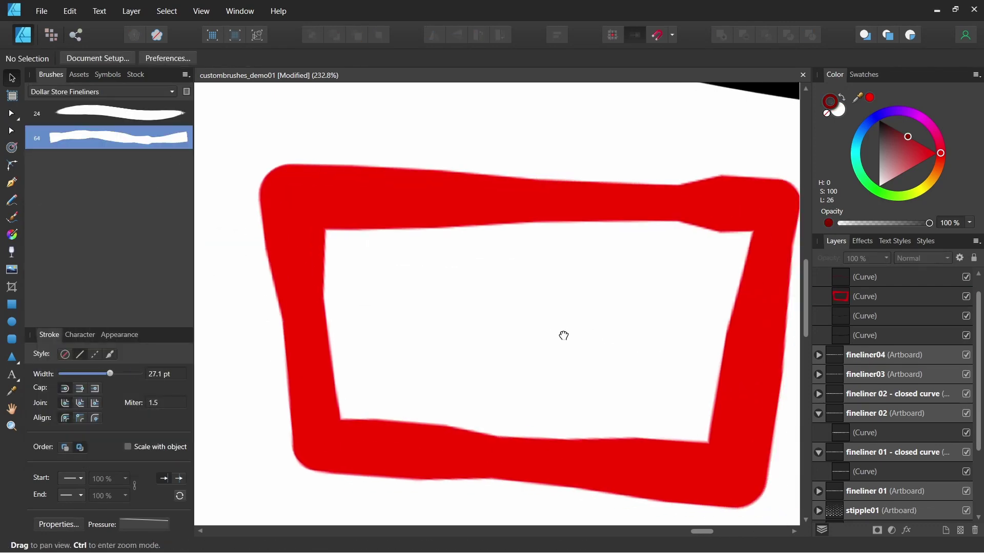
click(594, 197)
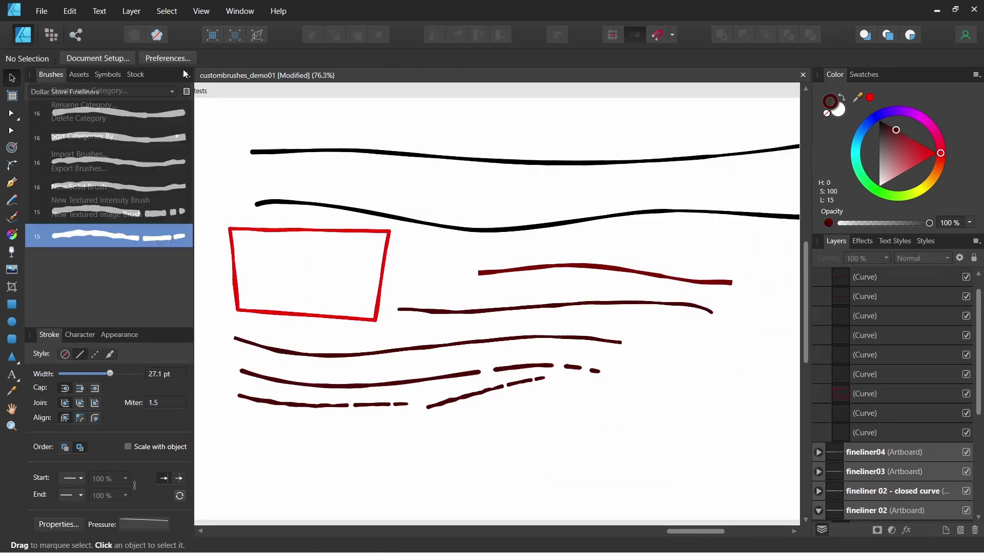
- Add a new textured intensity brush to Dollar Store Fineliners from stipple01.png
click(185, 74)
click(162, 199)
scroll(509, 385, down, 1)
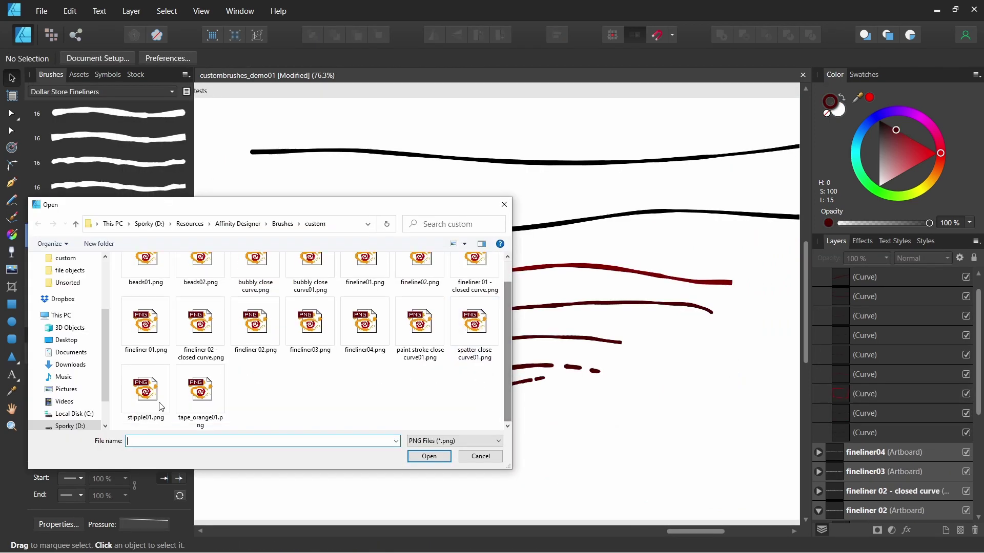
click(470, 457)
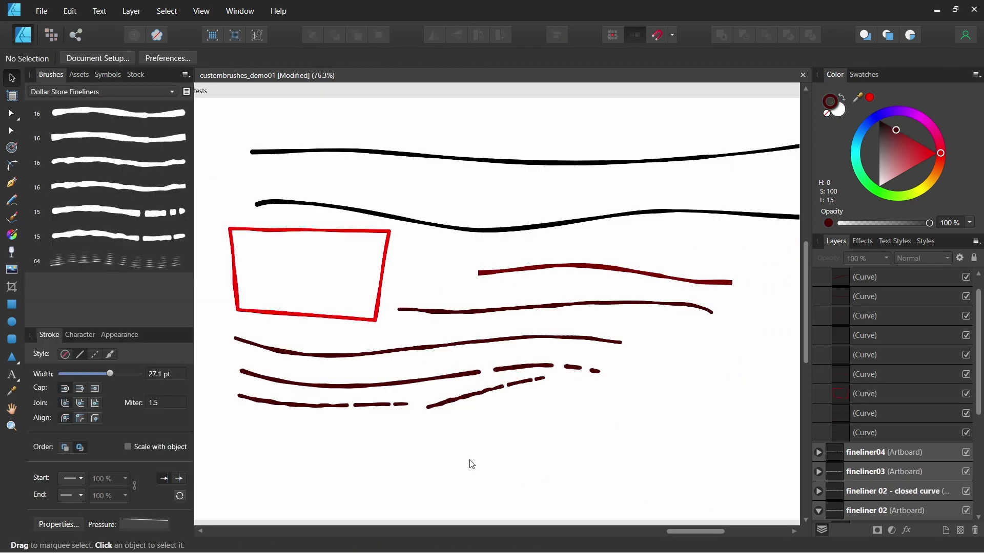
- Set the stipple01 brush's body to Repeat and paint a horizontal test stroke with it below the dashed lines
double_click(165, 264)
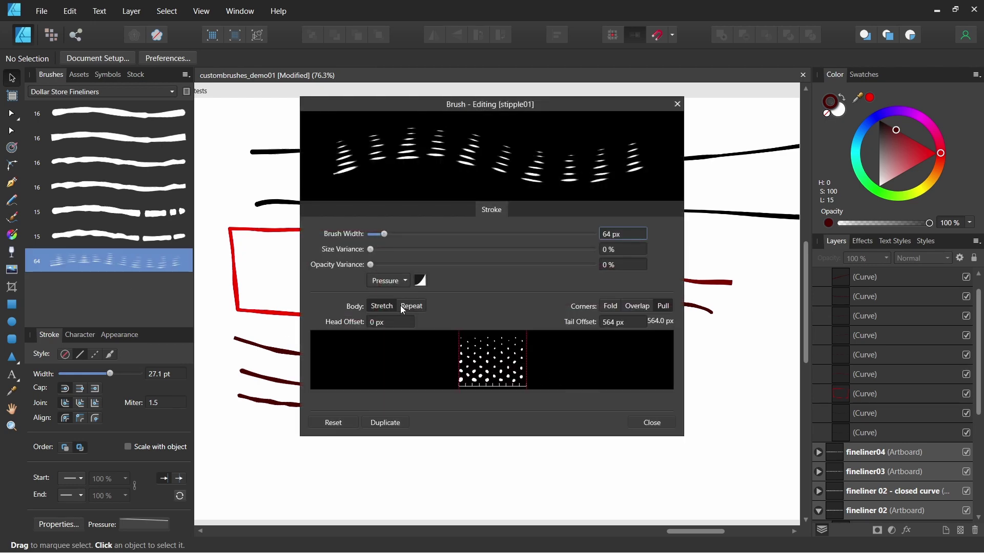
click(409, 309)
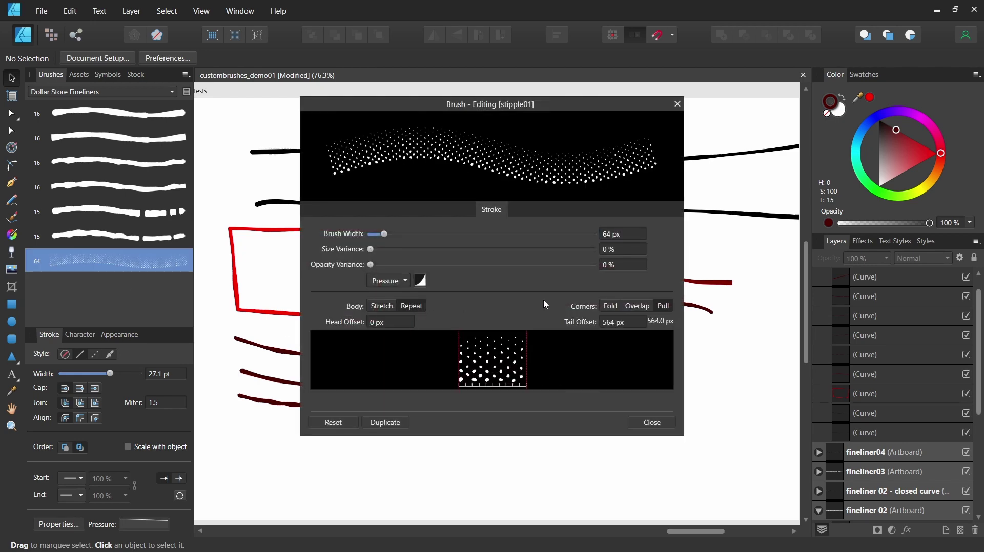
click(649, 423)
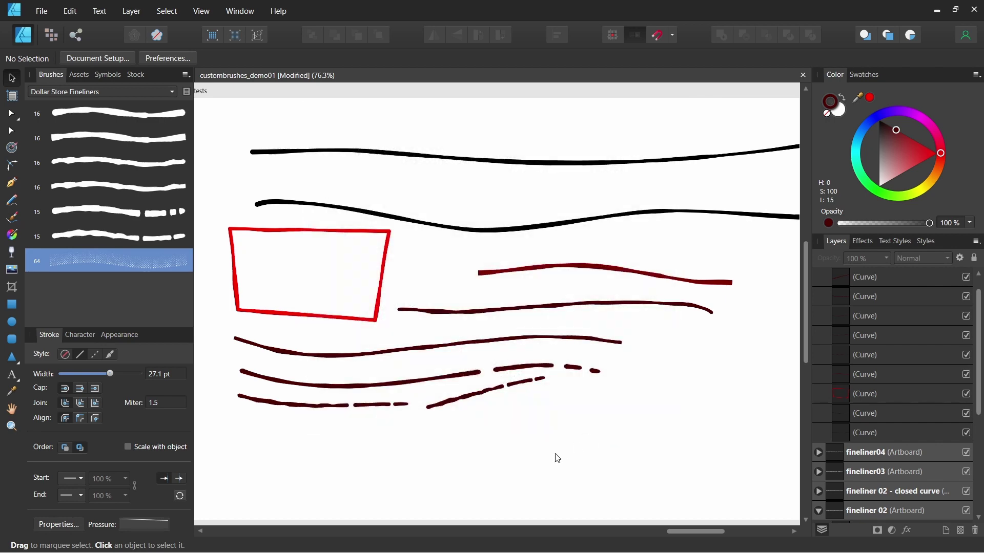
key(b)
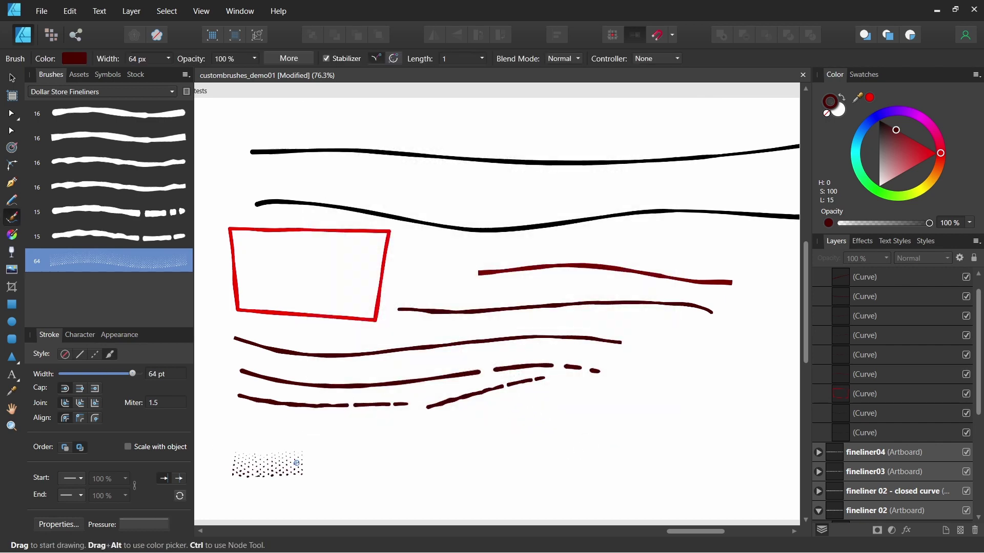
drag(296, 463, 544, 456)
- Set the stipple01 brush's width to 100 px
double_click(119, 261)
drag(385, 234, 404, 233)
click(634, 233)
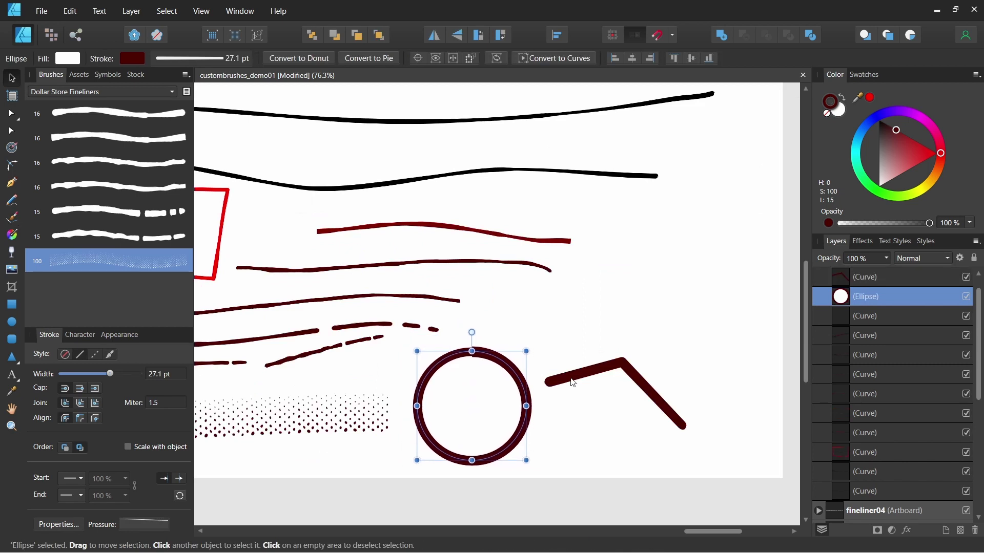
- Apply the stipple01 brush to both the circle and the bent line beside it, and deselect them
shift+click(563, 381)
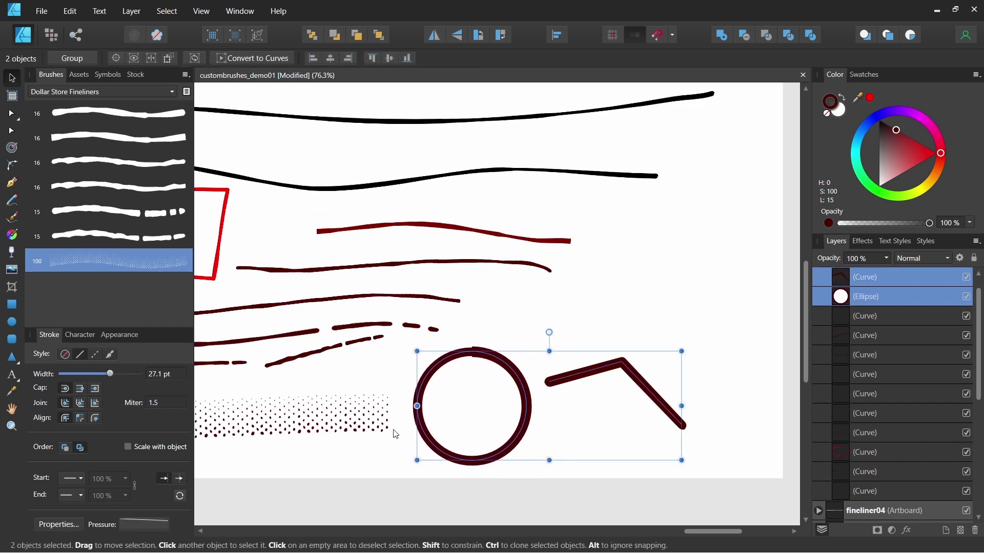
click(165, 257)
click(707, 352)
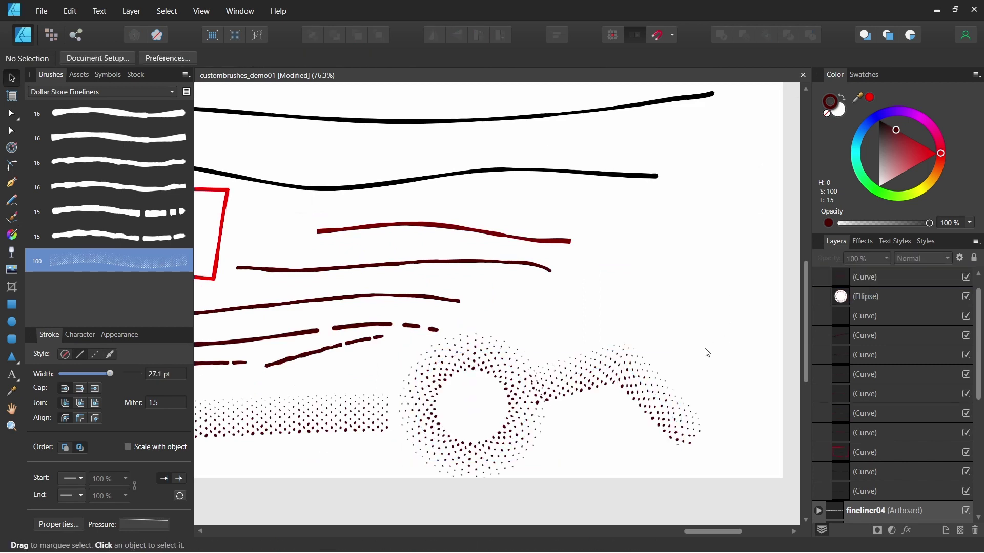
- Move the stippled bent line away from the stippled circle beside it, and select it again
drag(657, 394, 701, 373)
click(766, 263)
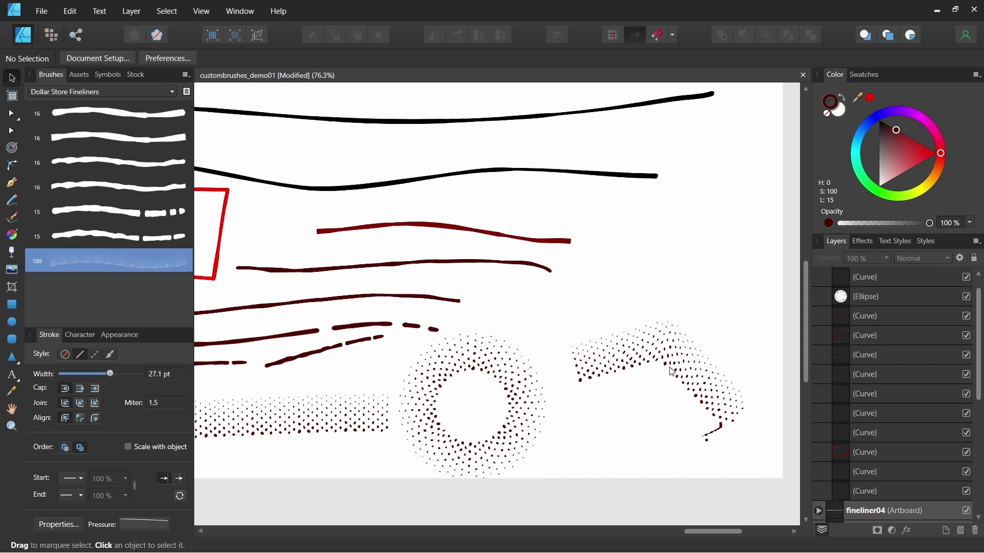
click(673, 359)
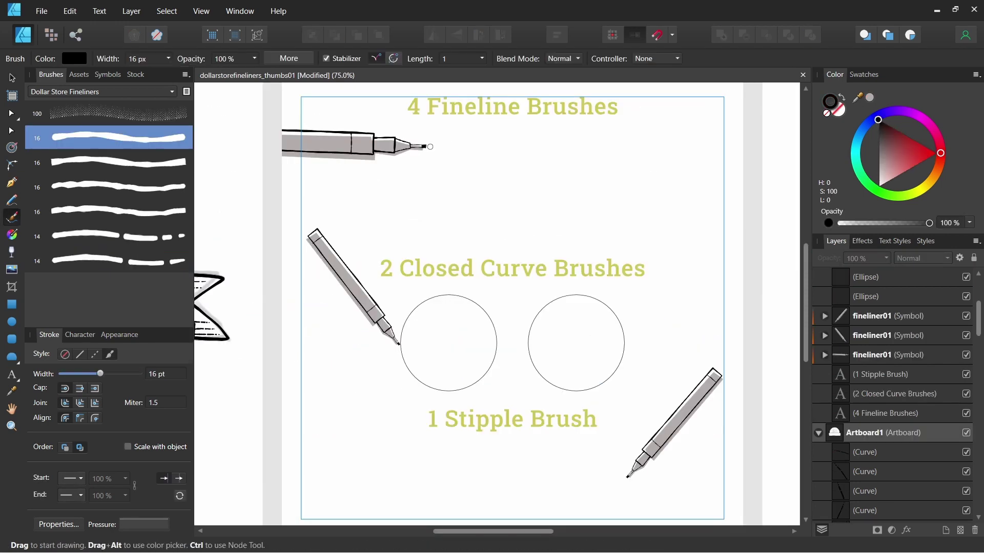
- Paint four horizontal lines under the 4 Fineline Brushes heading, using the two solid 16 px fineliners and the two dashed 14 px brushes
drag(422, 147, 720, 145)
click(118, 187)
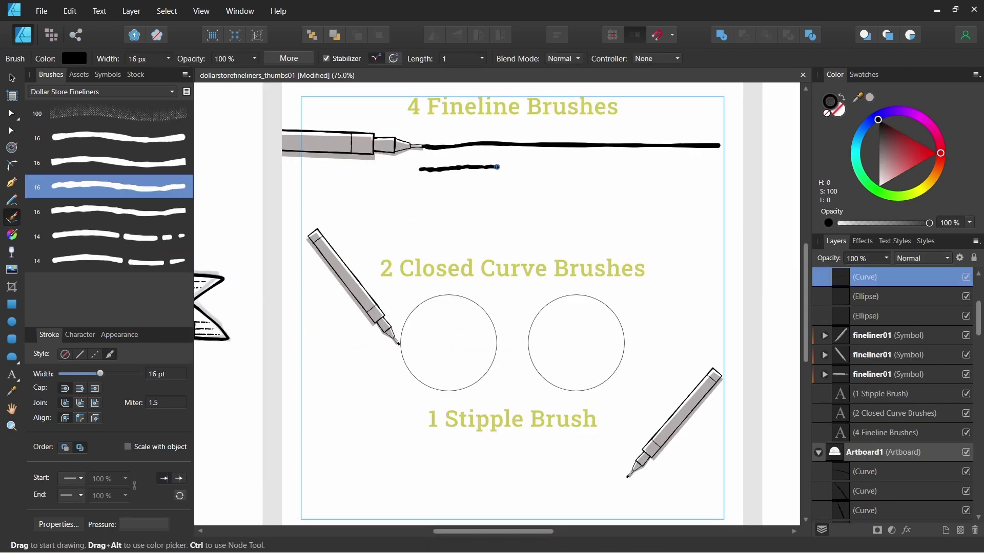
drag(497, 167, 719, 168)
click(118, 236)
drag(418, 192, 666, 191)
click(118, 261)
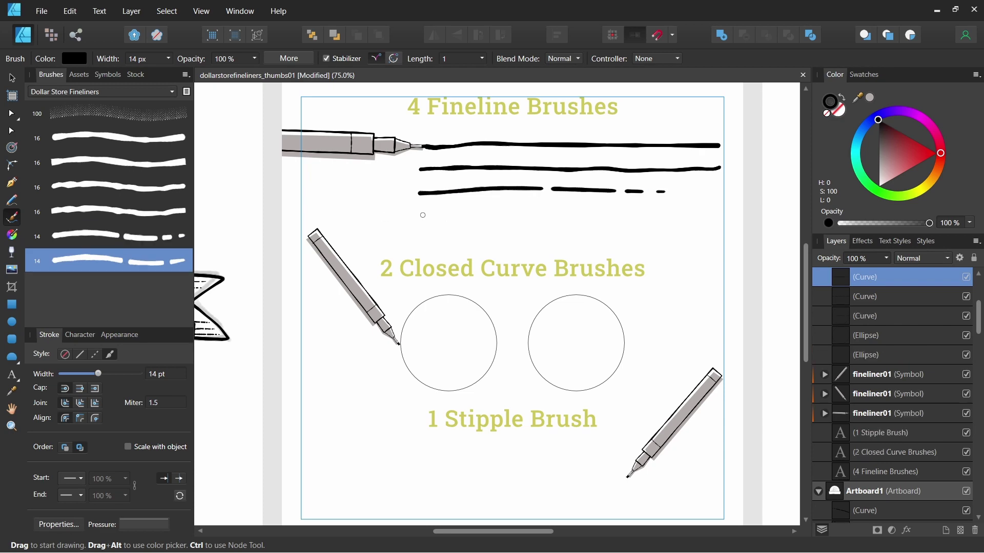
drag(418, 216, 608, 211)
key(v)
click(638, 269)
- Apply a different 16 pt closed-curve fineliner brush to each of the two circles under 2 Closed Curve Brushes
click(401, 337)
click(178, 165)
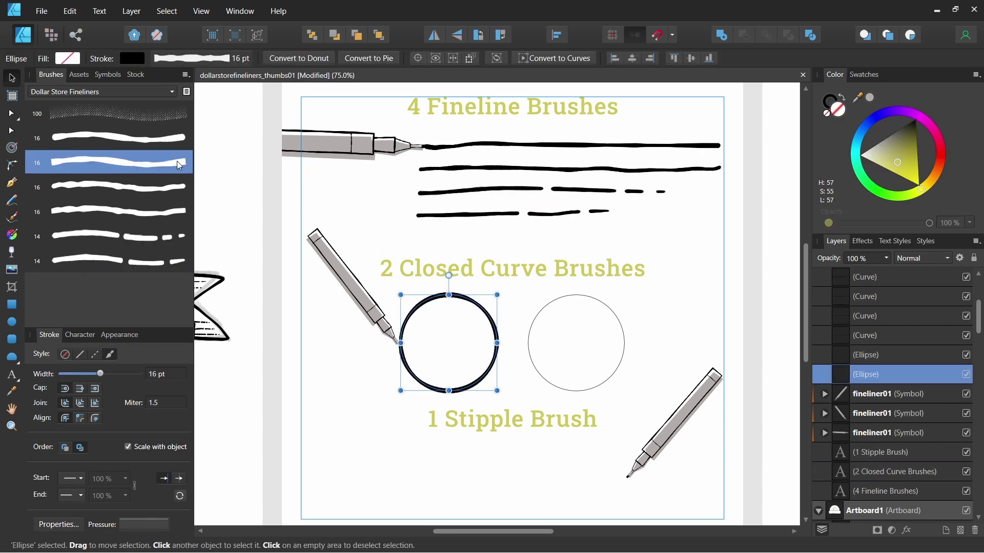
click(576, 295)
click(175, 213)
click(650, 331)
drag(650, 332, 652, 299)
- Paint a 100 px horizontal stipple stroke below the 1 Stipple Brush heading, up to the pen tip
key(b)
click(154, 113)
drag(307, 467, 629, 456)
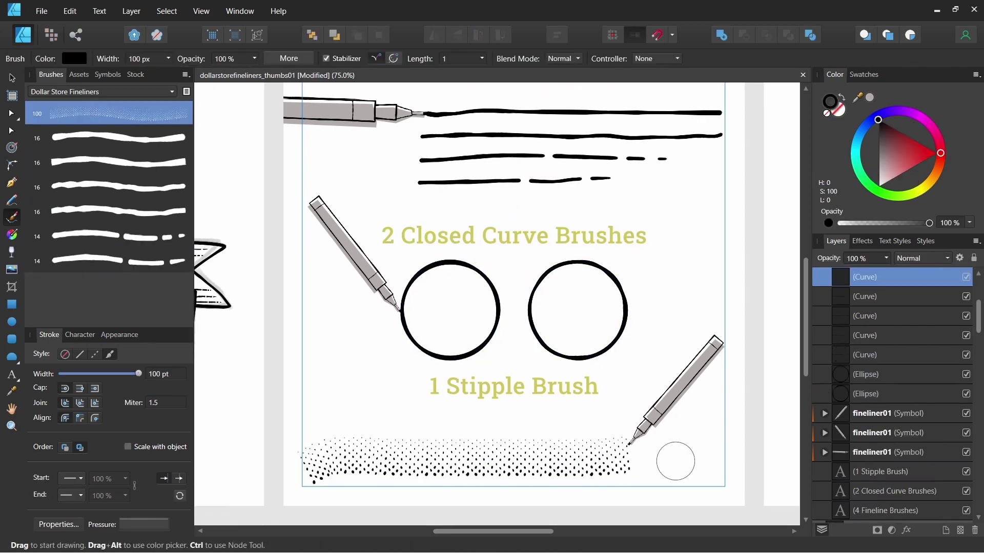
key(a)
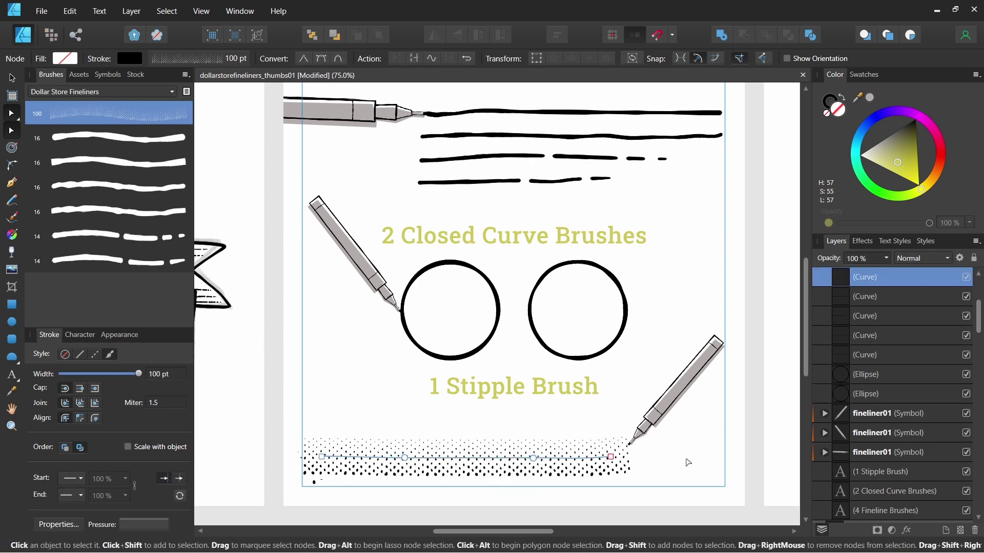
click(688, 463)
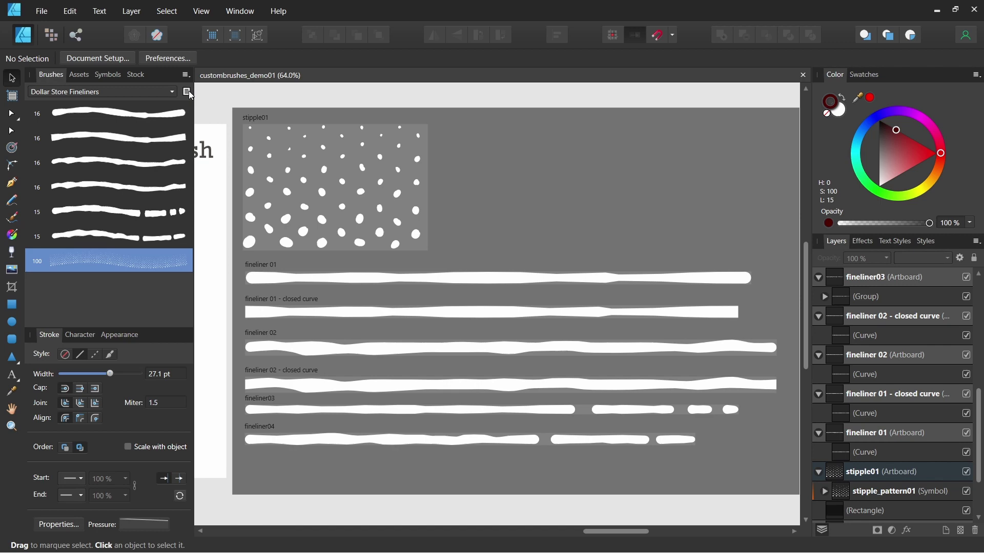
- Export the Dollar Store Fineliners category as Dollar Store Fineliners.afbrushes and open the brush import
click(186, 75)
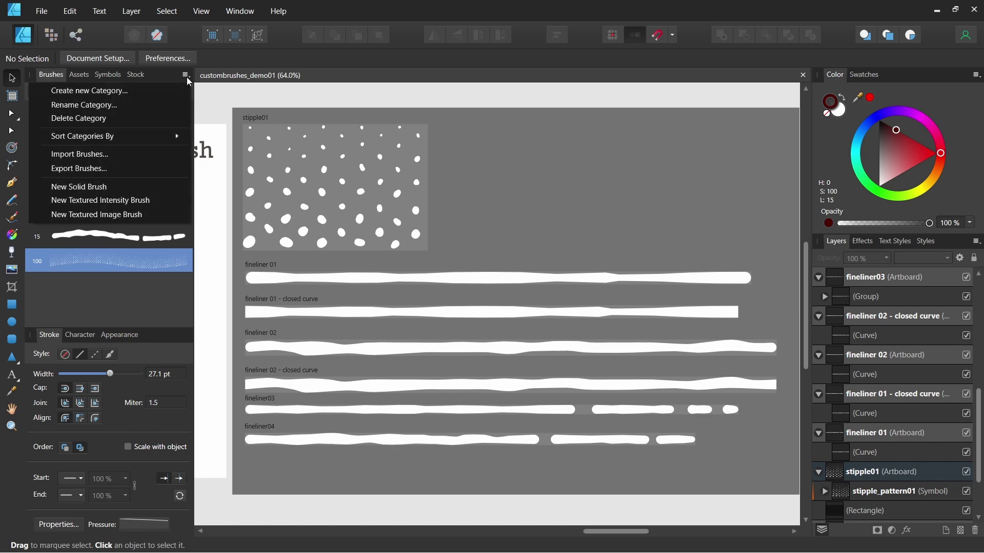
click(176, 165)
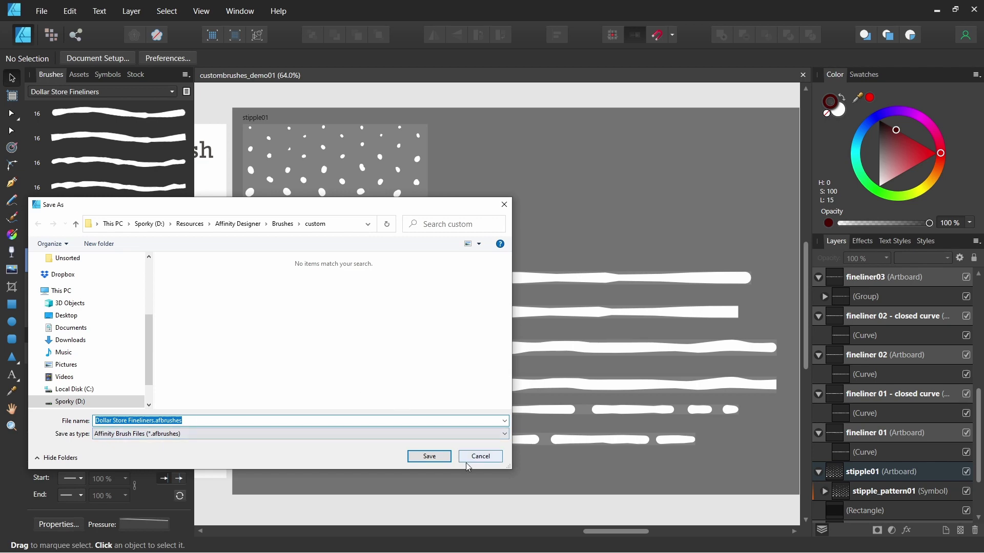
click(429, 456)
click(187, 76)
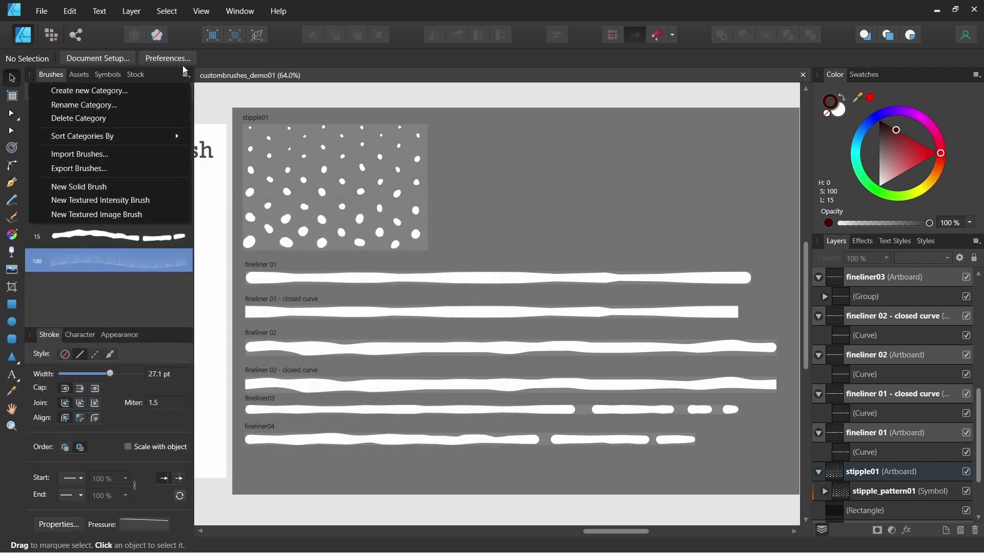
click(161, 155)
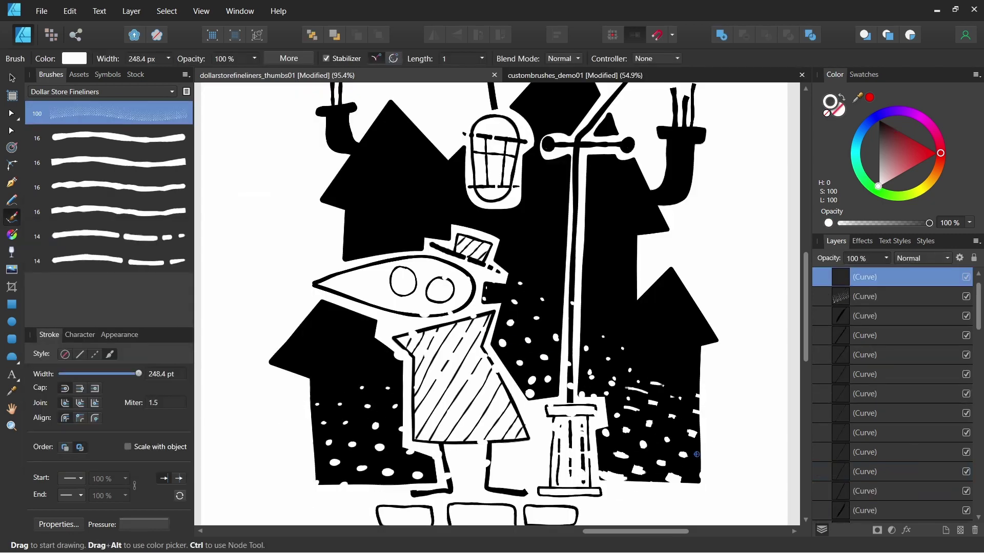
click(546, 349)
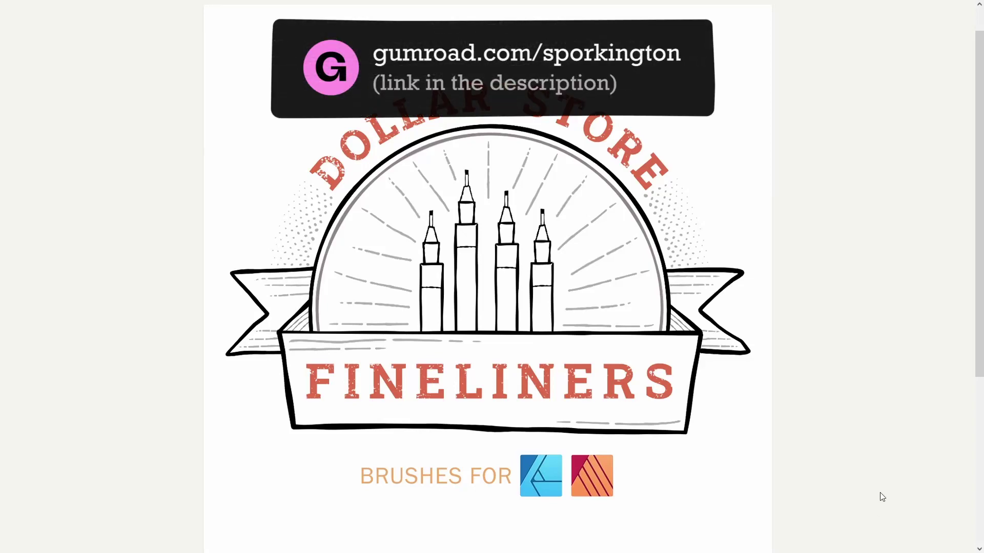
- On the Gumroad page of the Dollar Store Fineliners pack, enter 10,000,000 as the price to pay
scroll(879, 387, down, 4)
double_click(682, 390)
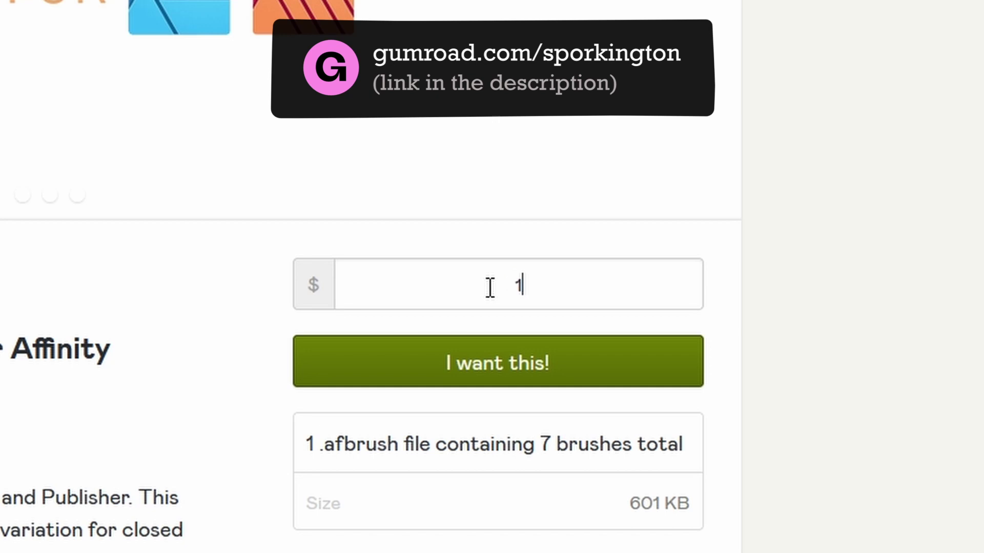
text(10,000,000)
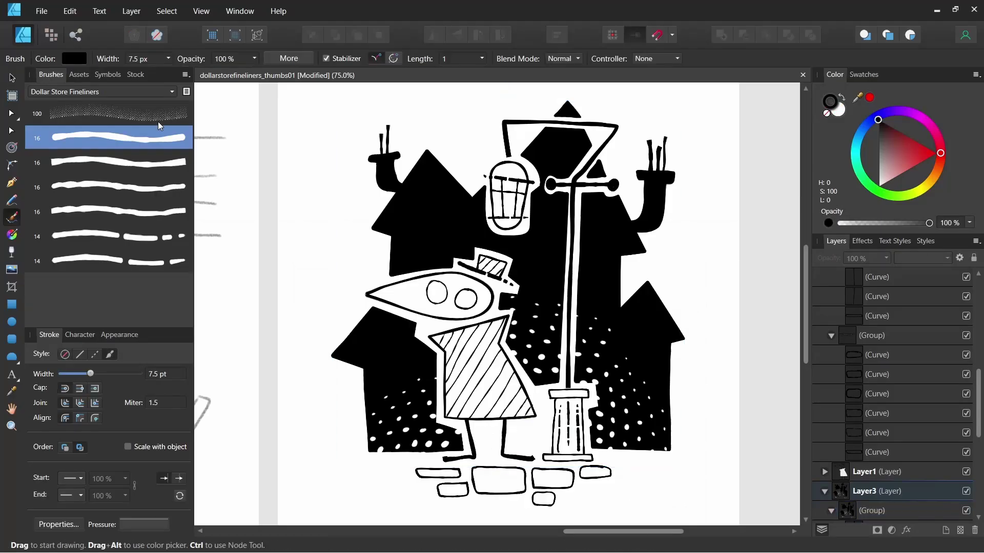
- In the thumbnails document, use the stipple brush in white to paint strokes around the underside and over the top of the hanging lantern
click(159, 117)
key(shift+x)
drag(473, 193, 545, 190)
drag(139, 374, 132, 374)
key(ctrl+z)
drag(484, 155, 544, 165)
key(a)
click(544, 165)
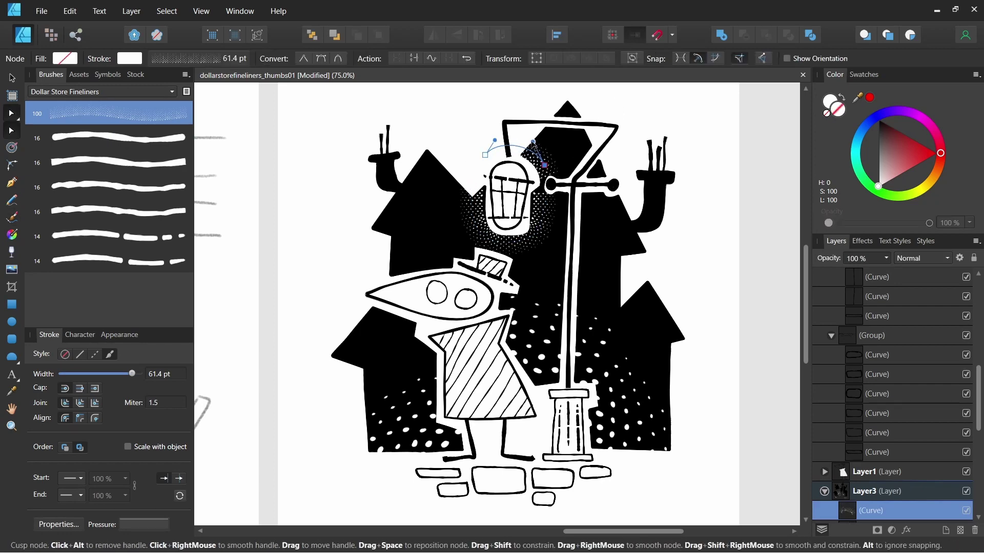
- Paint another white stipple curve beneath the lantern and adjust its starting node
key(b)
mouse_move(472, 185)
mouse_down()
mouse_move(542, 199)
mouse_move(543, 210)
mouse_up()
key(a)
drag(471, 186, 474, 182)
- Set both stipple curves around the lantern to 100 pt wide, refine the lower curve's nodes, and deselect them
drag(457, 134, 557, 256)
drag(131, 374, 139, 374)
drag(539, 229, 533, 236)
drag(538, 230, 542, 233)
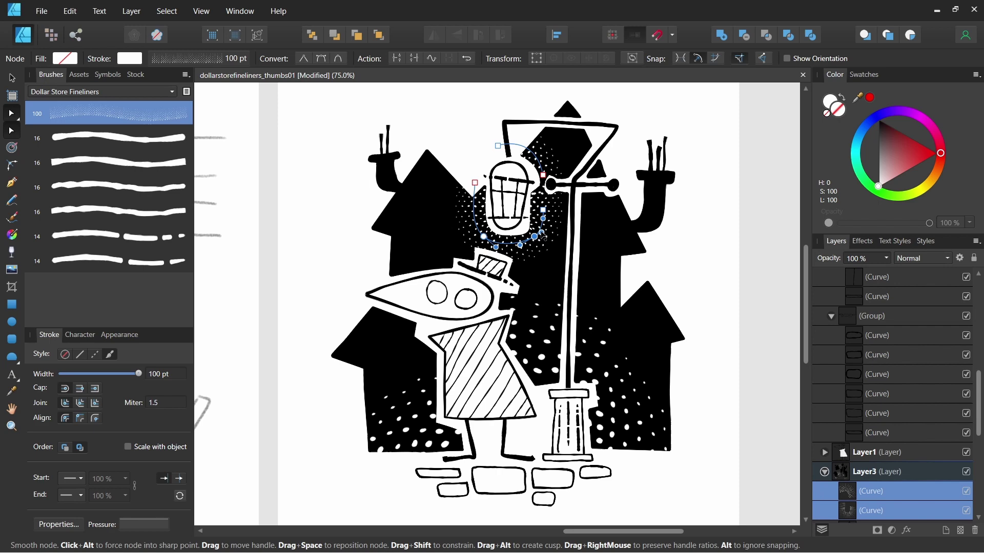
key(ctrl+d)
- Paint a white arched window with a vertical bar and crossbar on the house right of the lamppost, using a 6 pt solid fineliner
click(118, 137)
key(b)
drag(100, 374, 87, 374)
drag(636, 359, 651, 335)
drag(645, 316, 644, 358)
key(v)
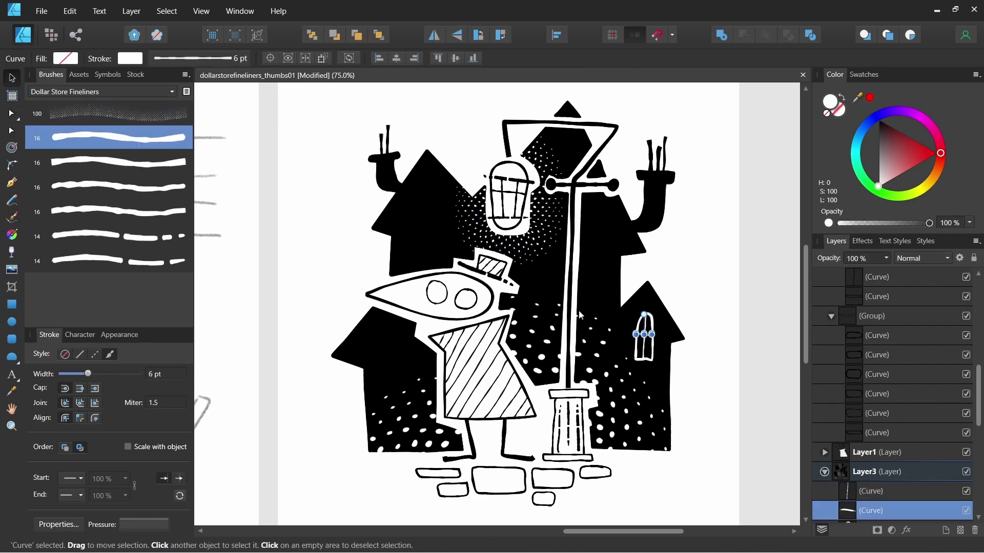
key(ctrl+d)
- Paint a white arched window outline on the house left of the lantern, and apply a closed-curve fineliner brush at a thinner width
key(b)
drag(434, 244, 419, 243)
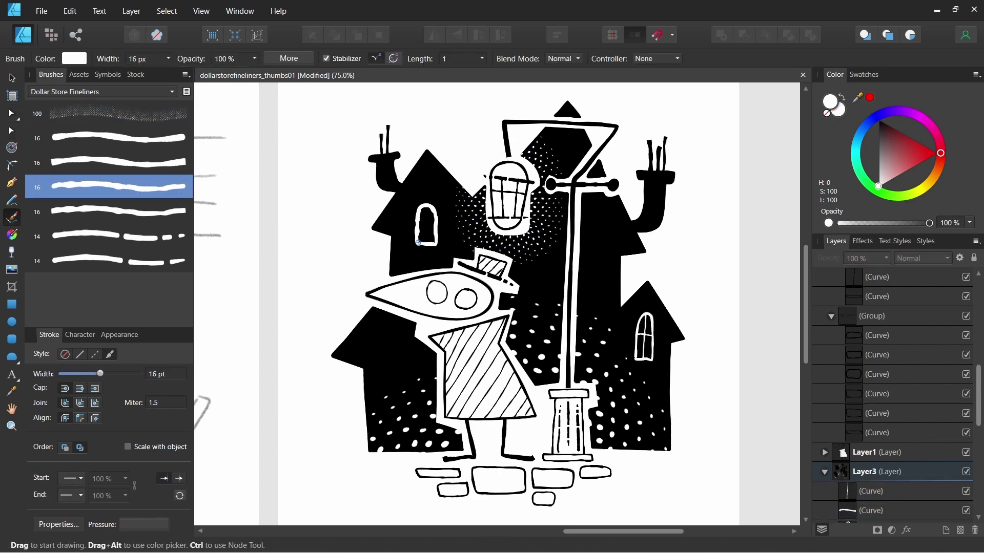
click(118, 212)
drag(100, 374, 93, 374)
- Add a vertical bar and a 4.5 pt crossbar inside the arched window left of the lantern
drag(426, 207, 425, 244)
key(v)
click(118, 163)
drag(100, 374, 85, 374)
key(b)
drag(417, 222, 436, 222)
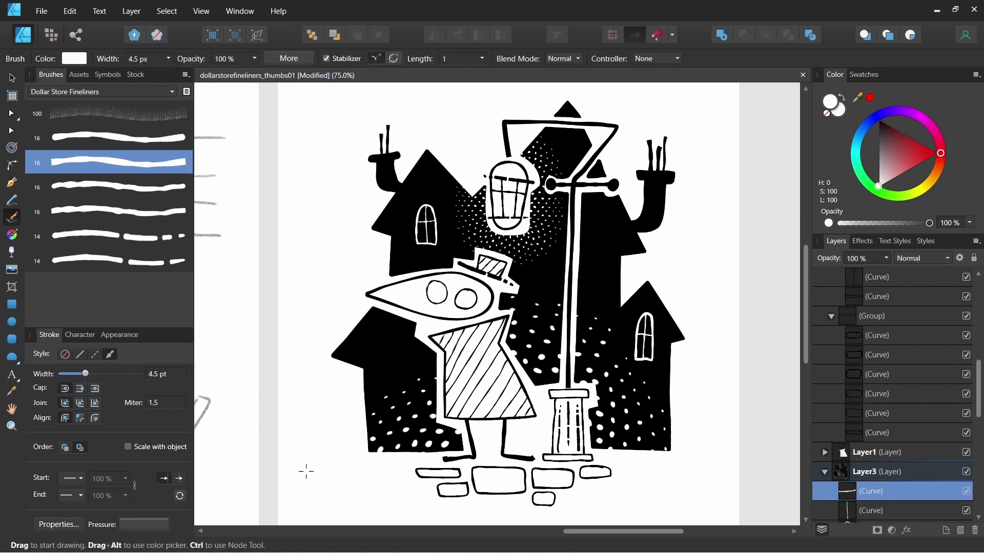
- Paint a white arched window with 6 pt vertical and horizontal bars on the small house behind the long-nosed figure
click(118, 137)
drag(385, 378, 387, 379)
key(v)
key(b)
click(118, 162)
drag(100, 374, 88, 374)
drag(398, 341, 398, 379)
drag(384, 362, 412, 360)
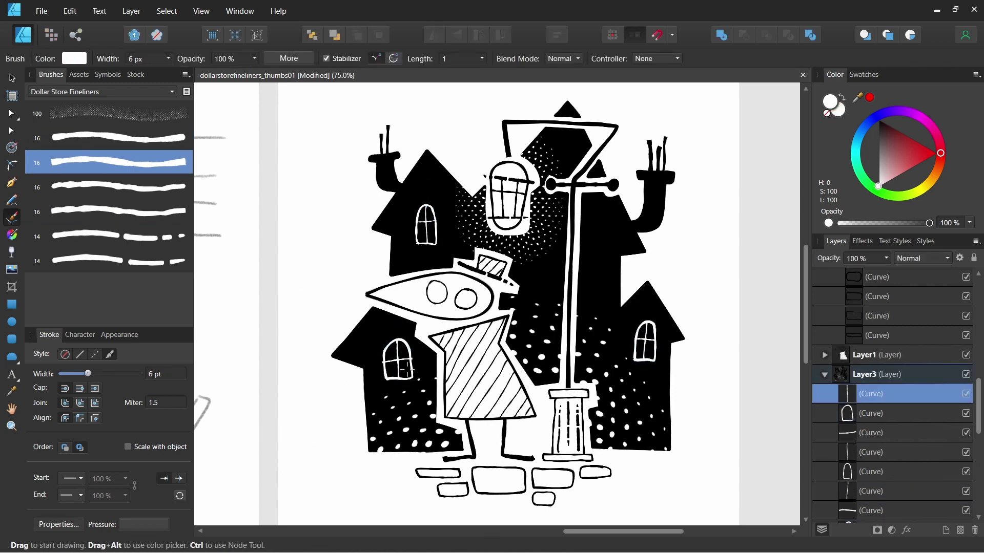